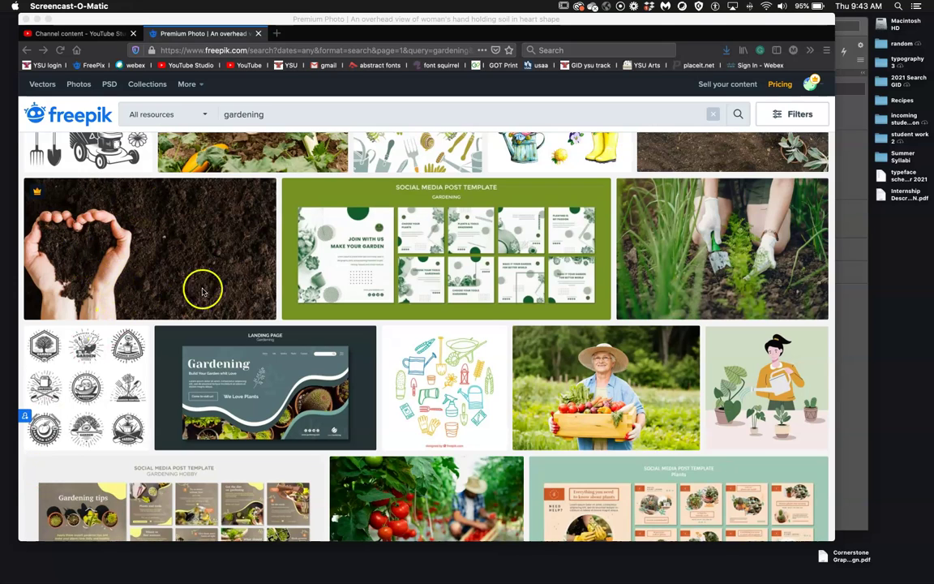
- Open the premium photo of a shovel planted beside flowerpots from the gardening results, download the JPG and look through the related photos
mouse_move(763, 577)
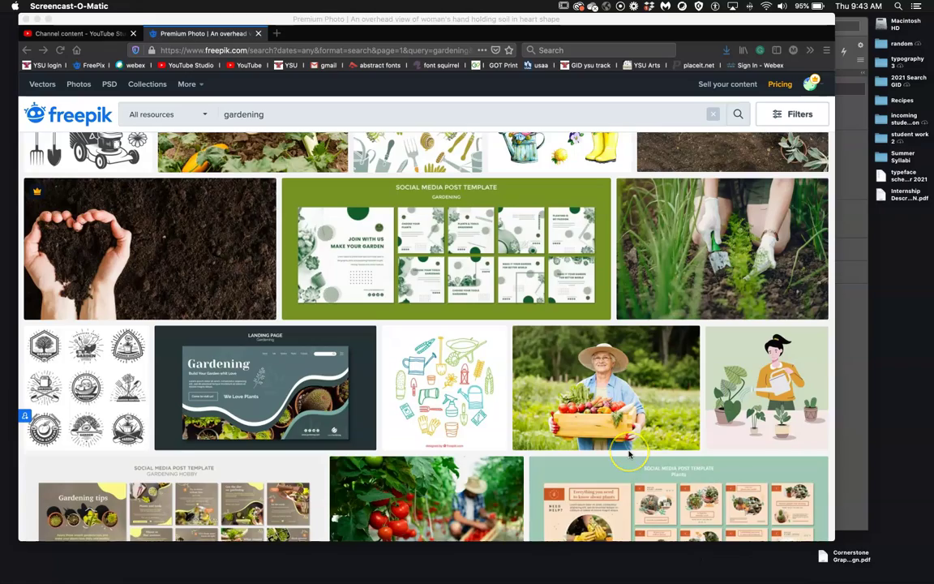
scroll(631, 455, up, 2)
scroll(631, 455, up, 10)
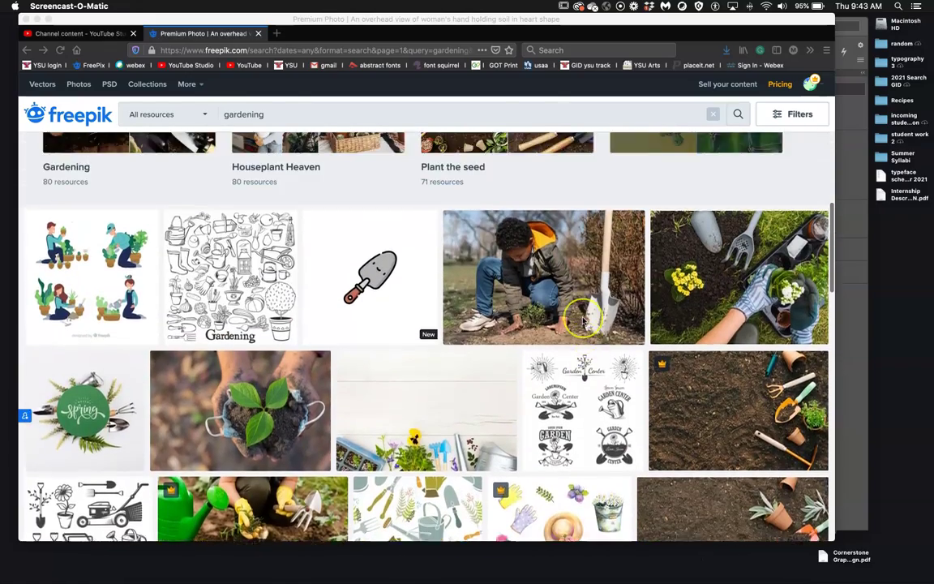
scroll(583, 321, up, 10)
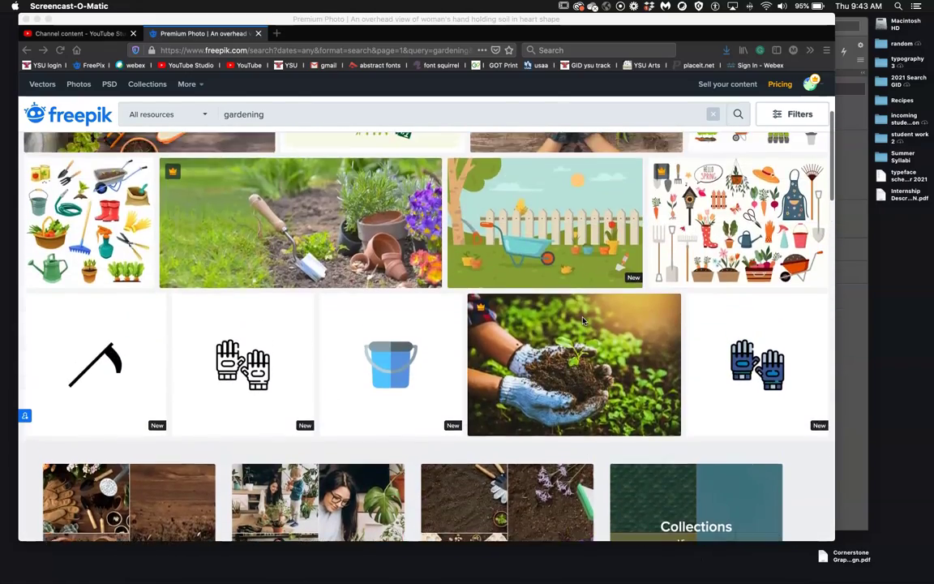
scroll(583, 321, up, 6)
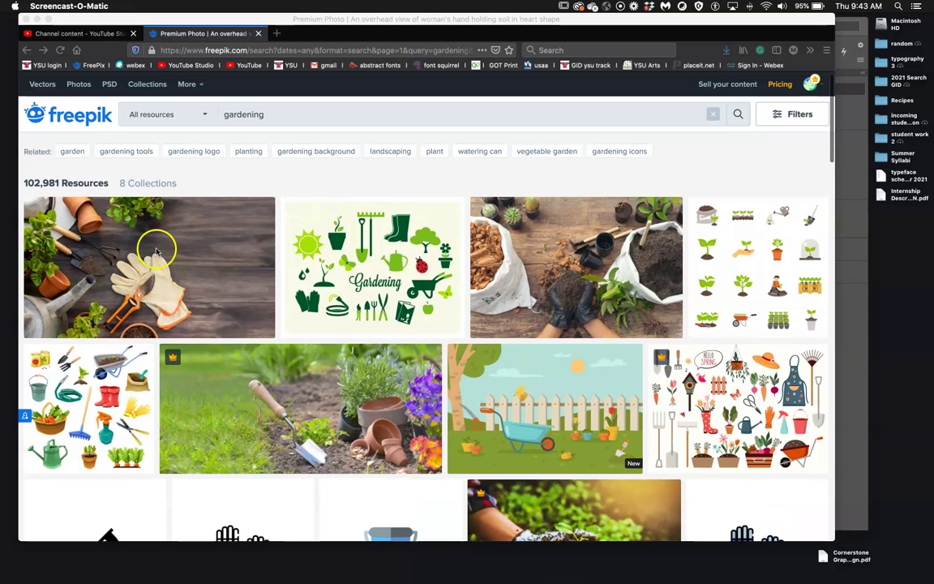
click(341, 406)
click(305, 361)
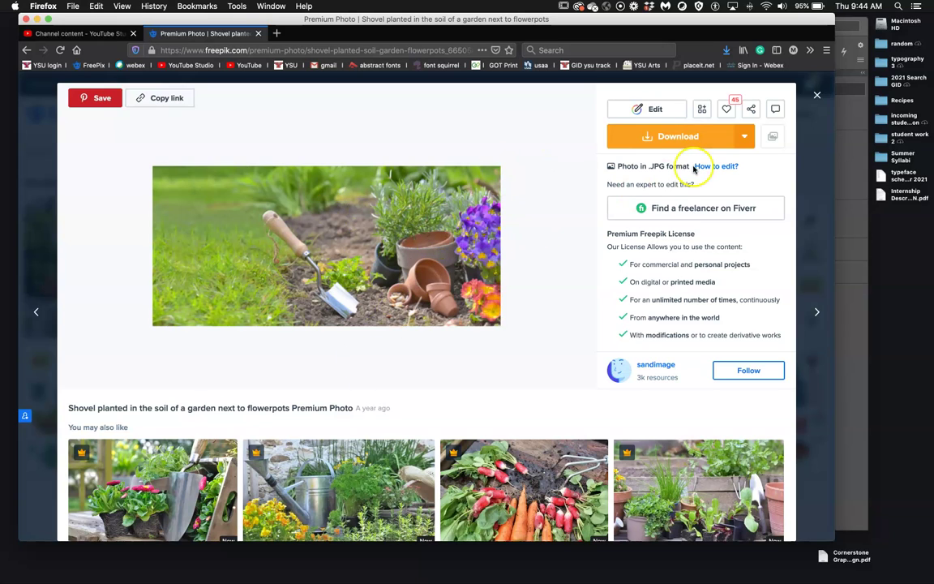
click(712, 138)
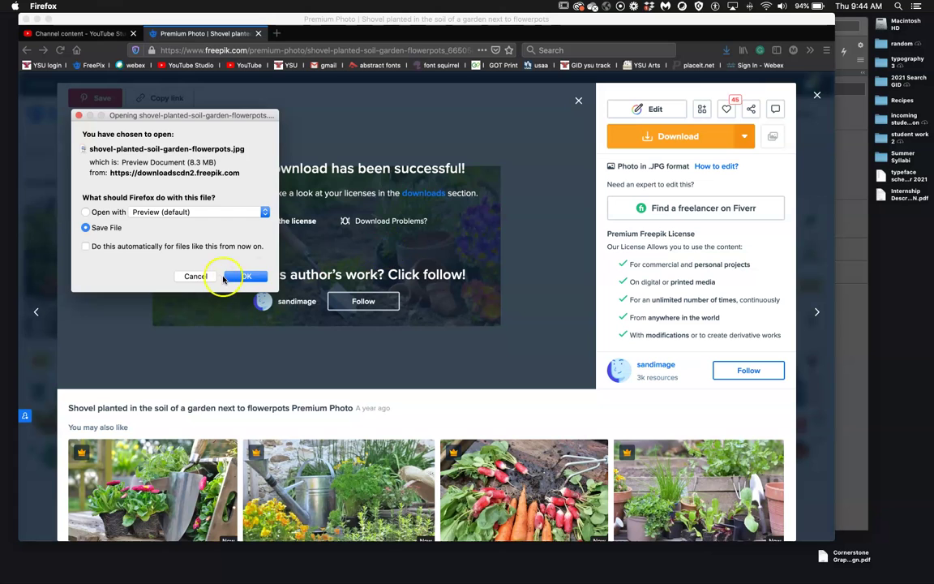
click(240, 277)
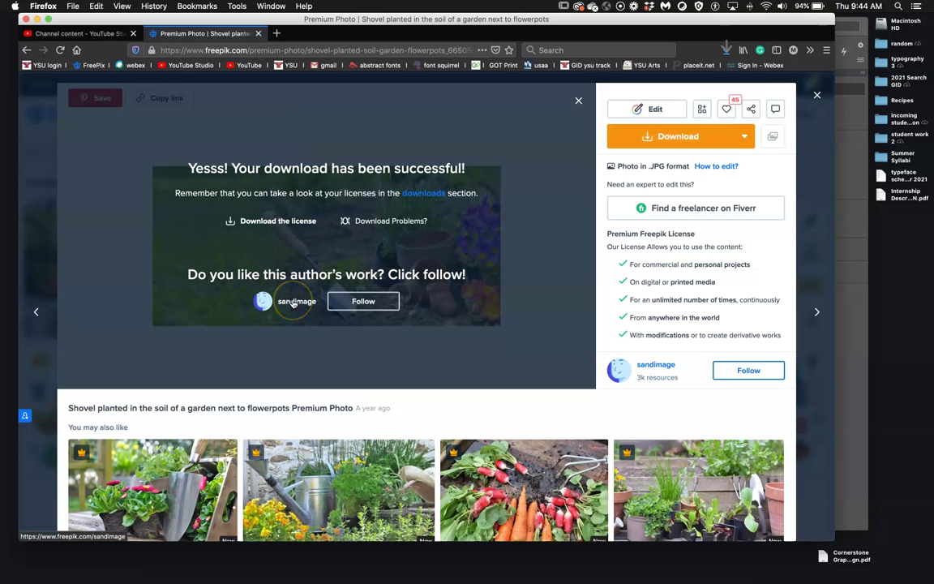
scroll(372, 359, down, 5)
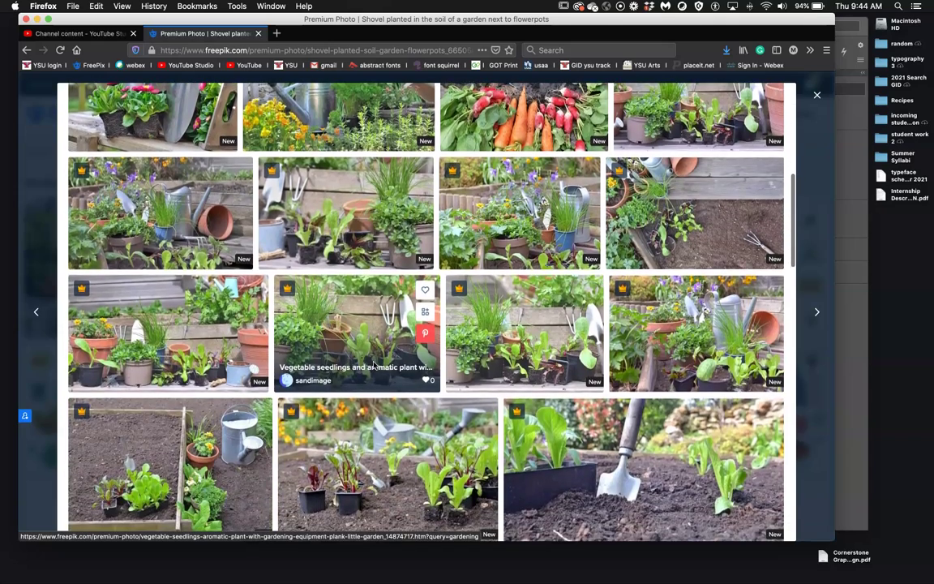
scroll(374, 365, up, 5)
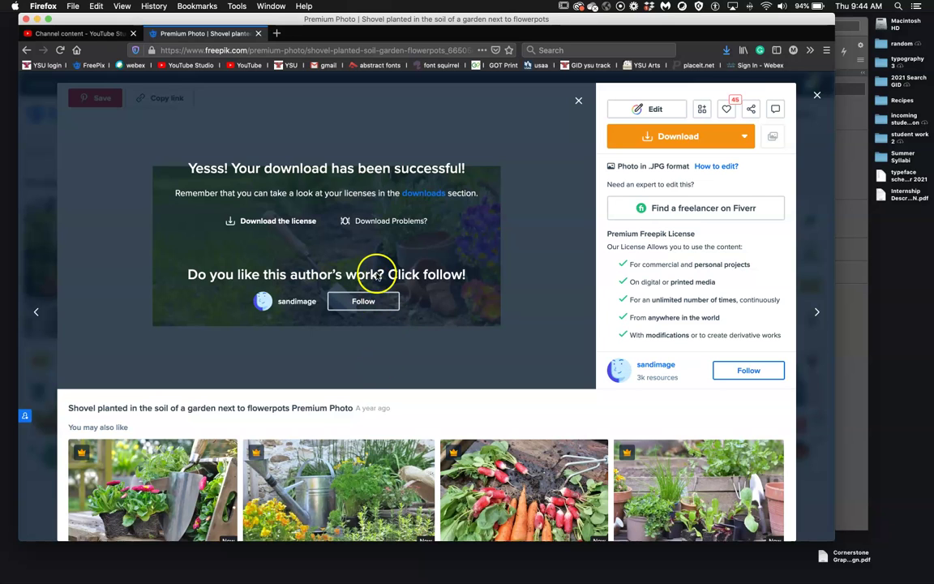
- Open the Abstract Fonts website in a new browser tab and show its font categories
click(277, 33)
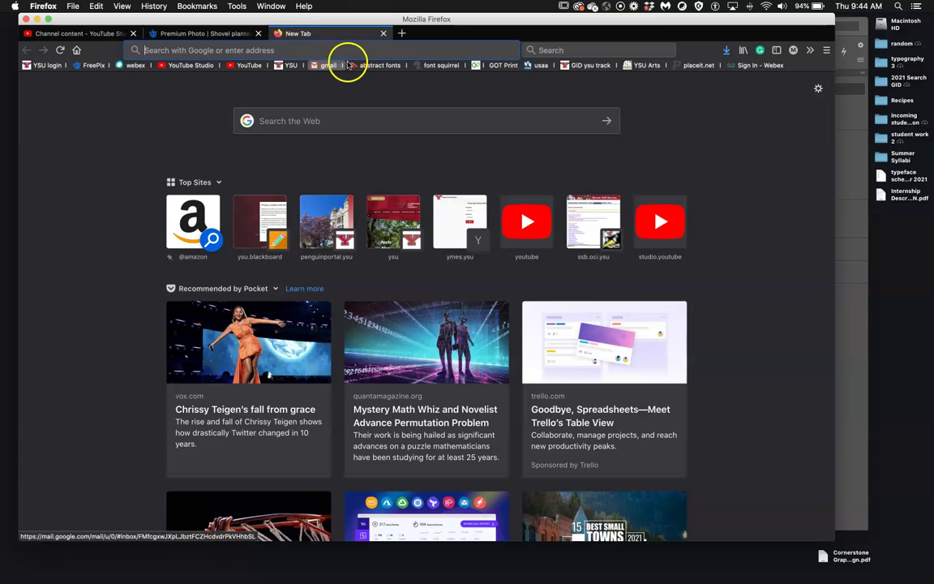
click(378, 66)
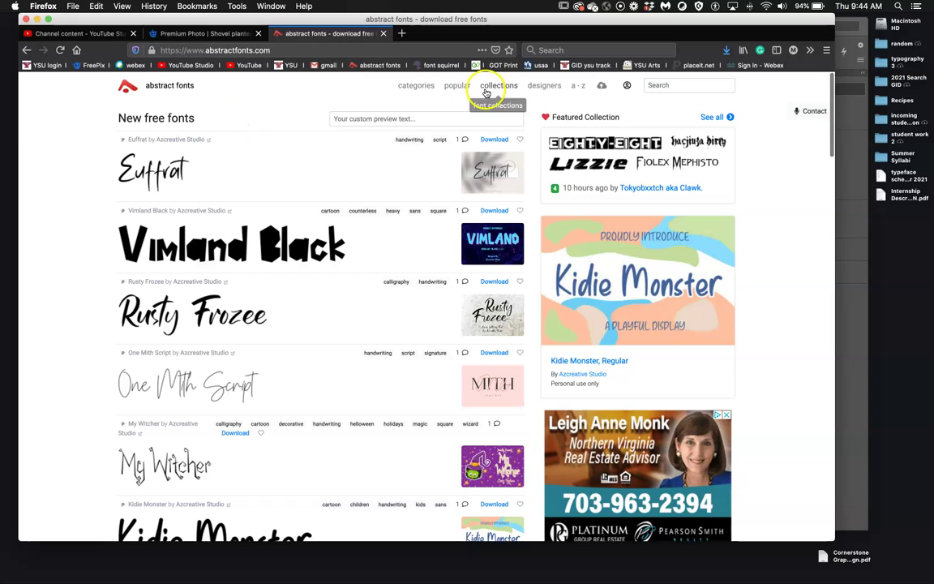
click(429, 84)
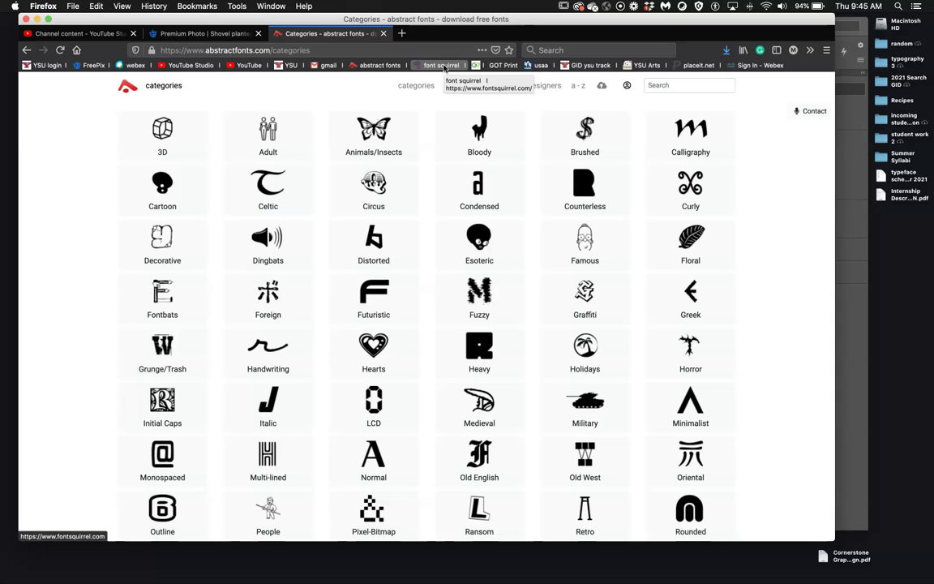
- Open the Font Squirrel website and filter its fonts by the Display and Comic classifications
click(444, 66)
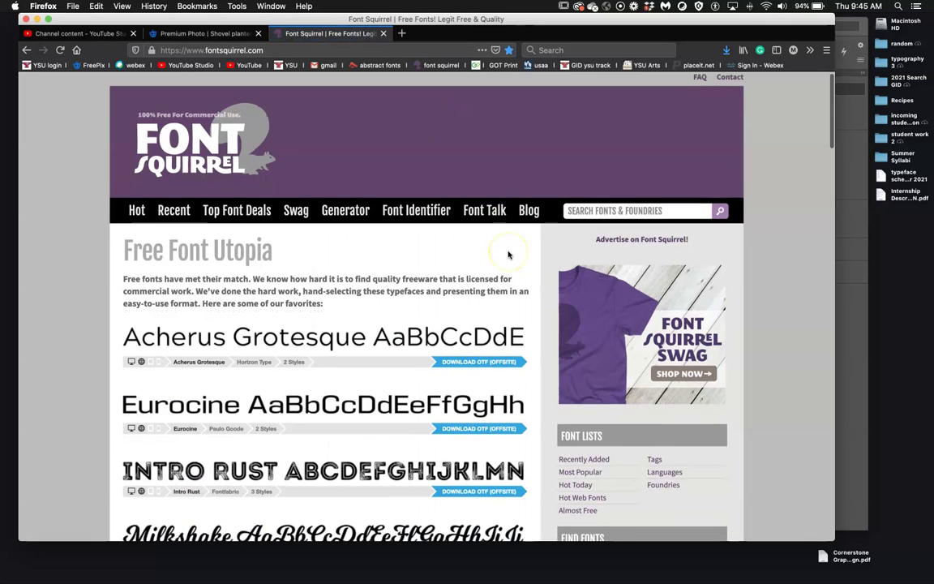
scroll(508, 254, down, 2)
scroll(508, 255, down, 10)
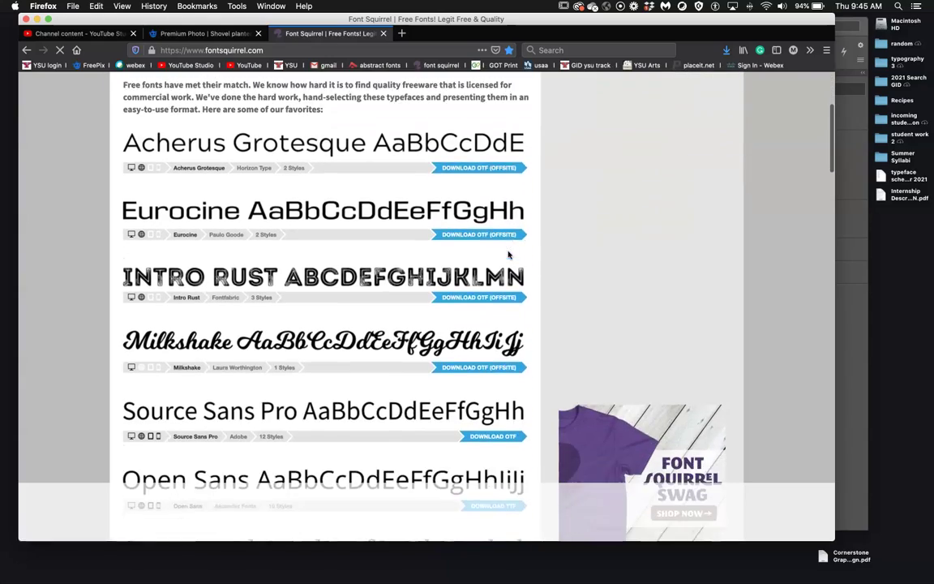
scroll(509, 255, down, 5)
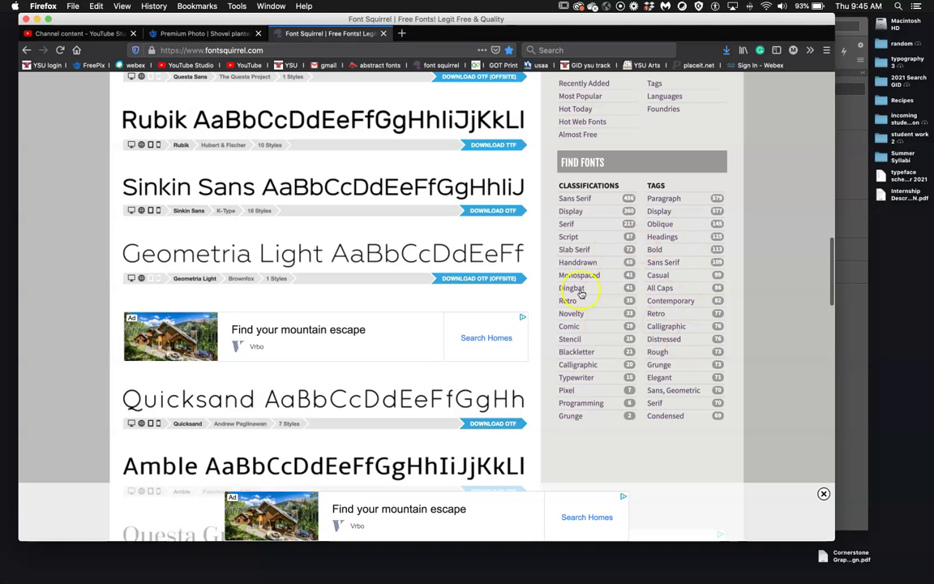
click(574, 214)
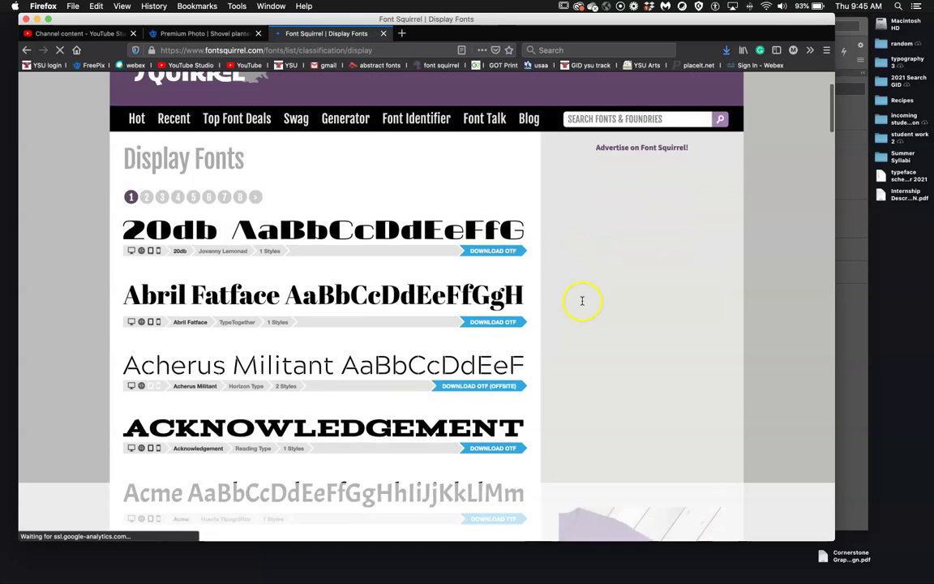
scroll(582, 300, down, 4)
scroll(577, 190, down, 7)
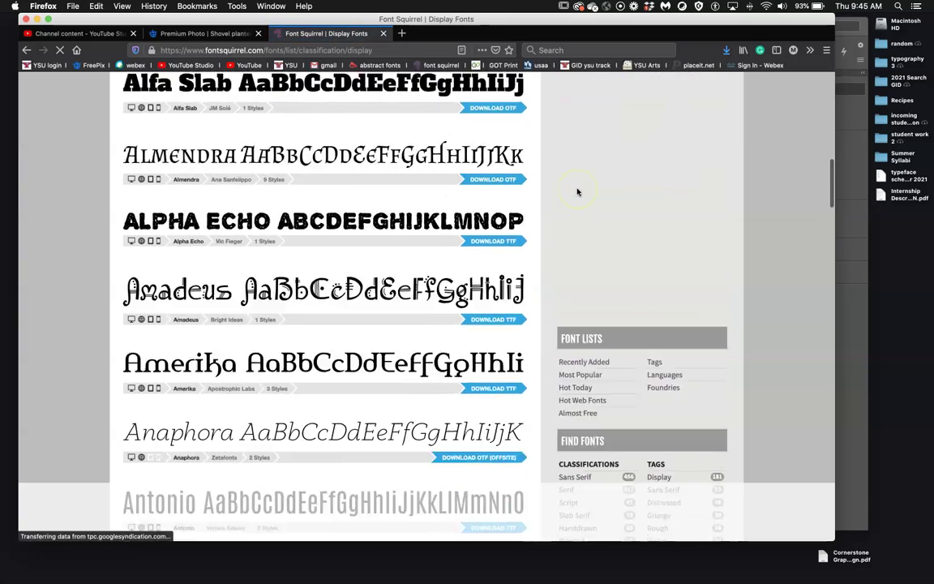
scroll(598, 323, down, 5)
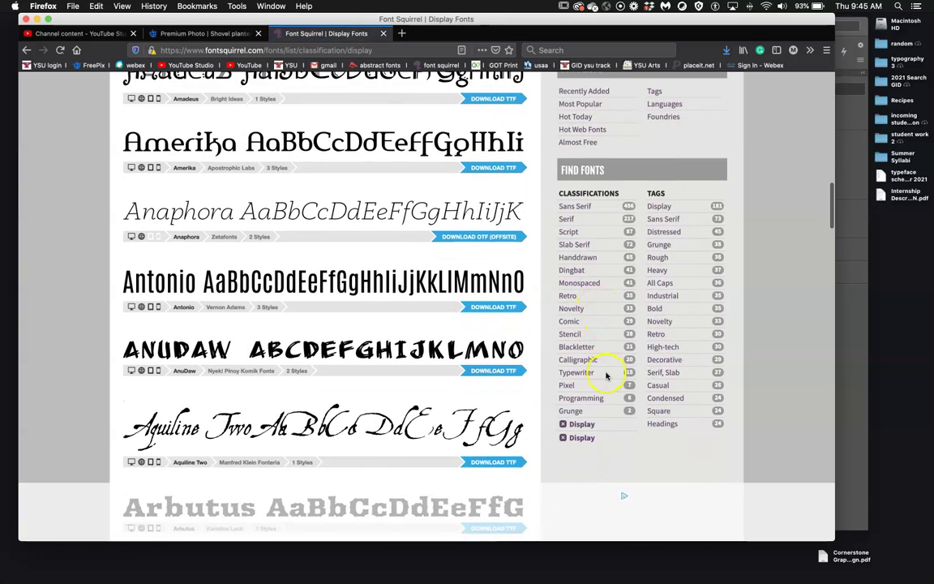
click(569, 323)
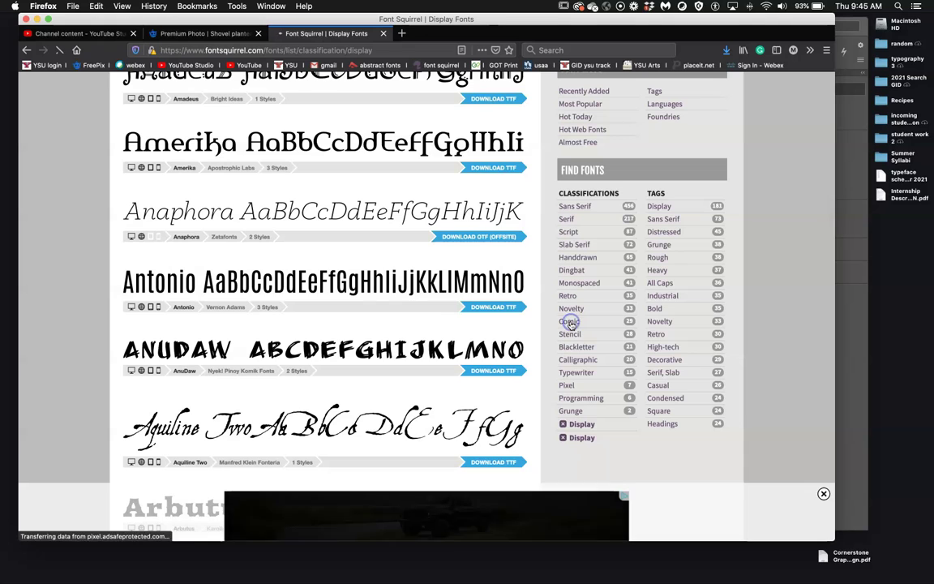
scroll(572, 257, down, 3)
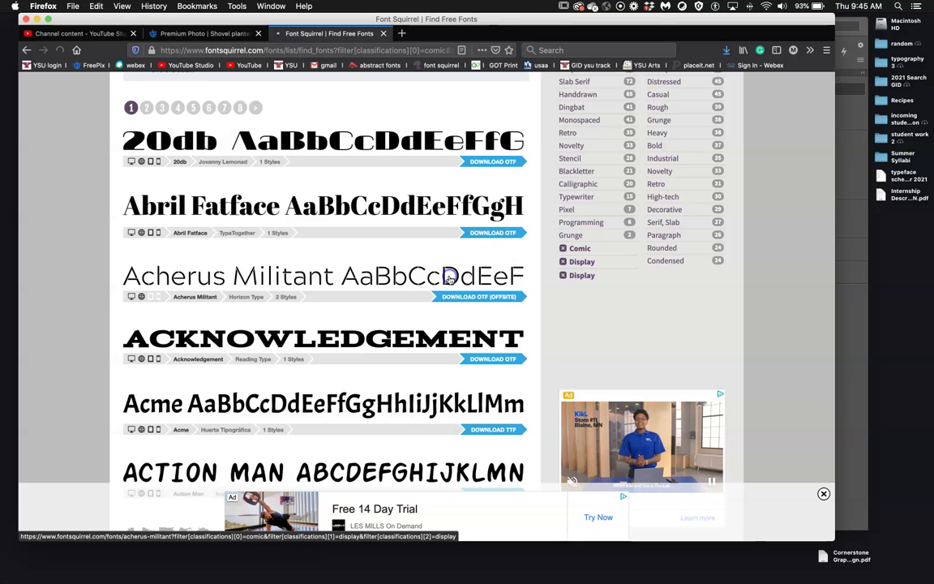
- Open the Acherus Militant font page and examine its sample, available styles, font information and download option
click(477, 278)
scroll(495, 329, down, 5)
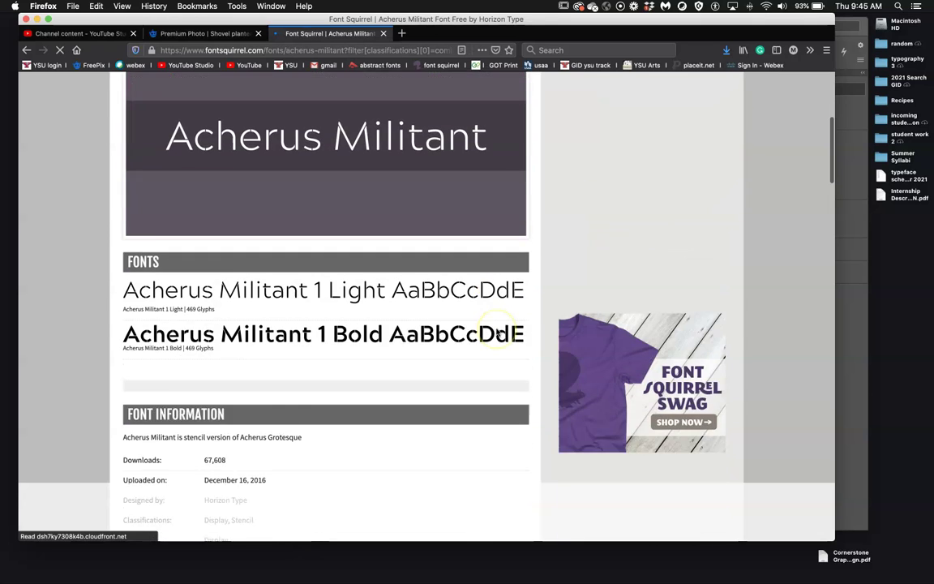
scroll(453, 313, down, 2)
scroll(317, 243, up, 4)
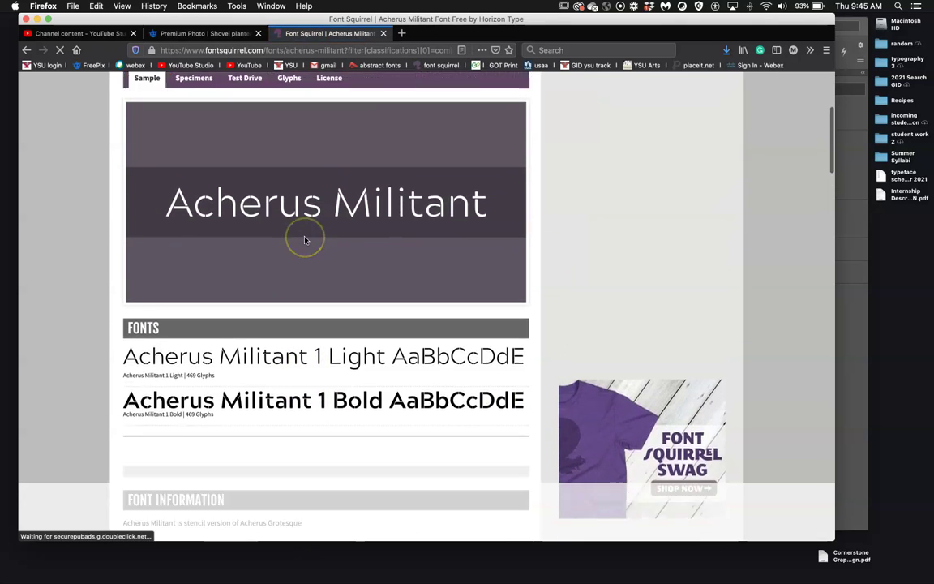
scroll(305, 240, up, 5)
scroll(305, 240, down, 1)
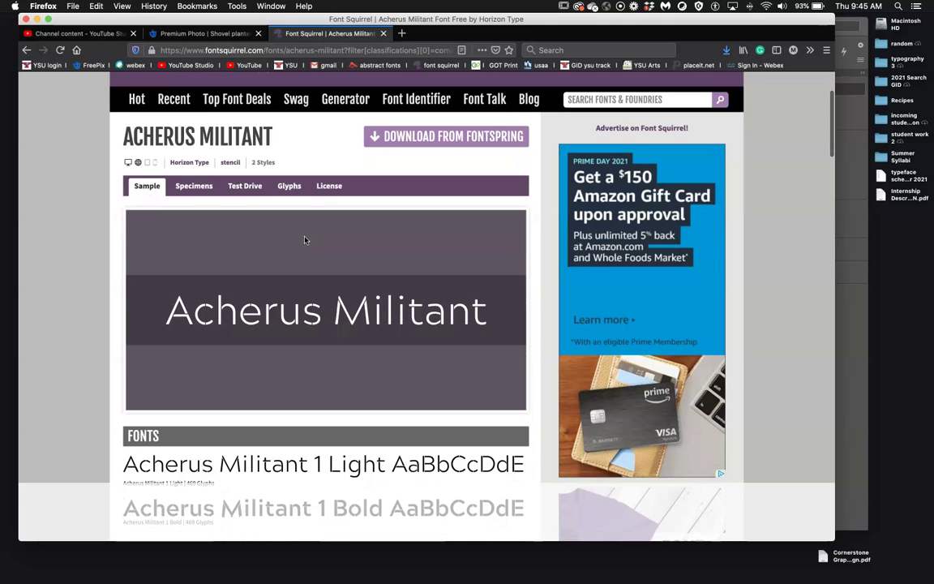
scroll(306, 237, up, 2)
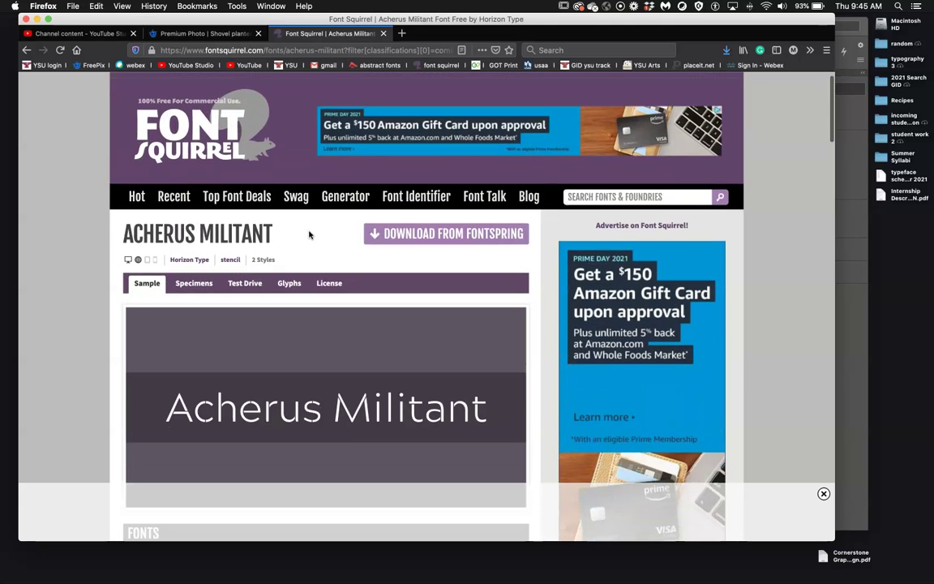
scroll(309, 235, down, 10)
scroll(309, 234, down, 4)
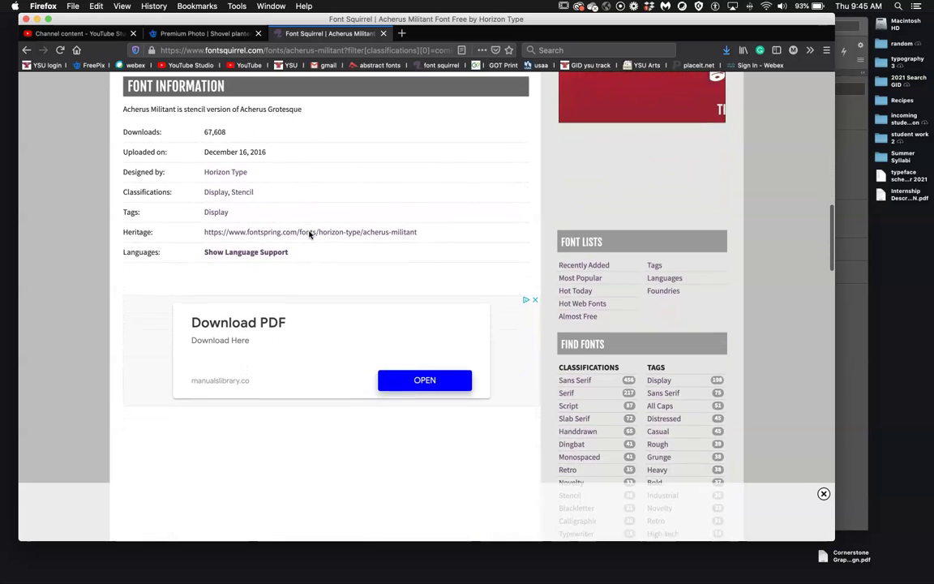
scroll(309, 234, up, 8)
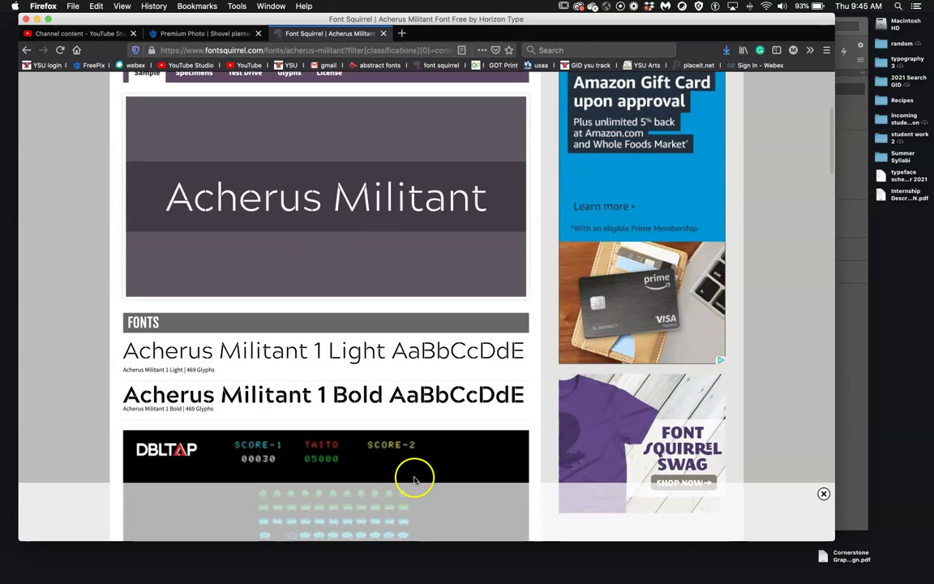
- Switch to Adobe InDesign and go to the 2-3 spread of the Project 2 Guides document
mouse_move(582, 577)
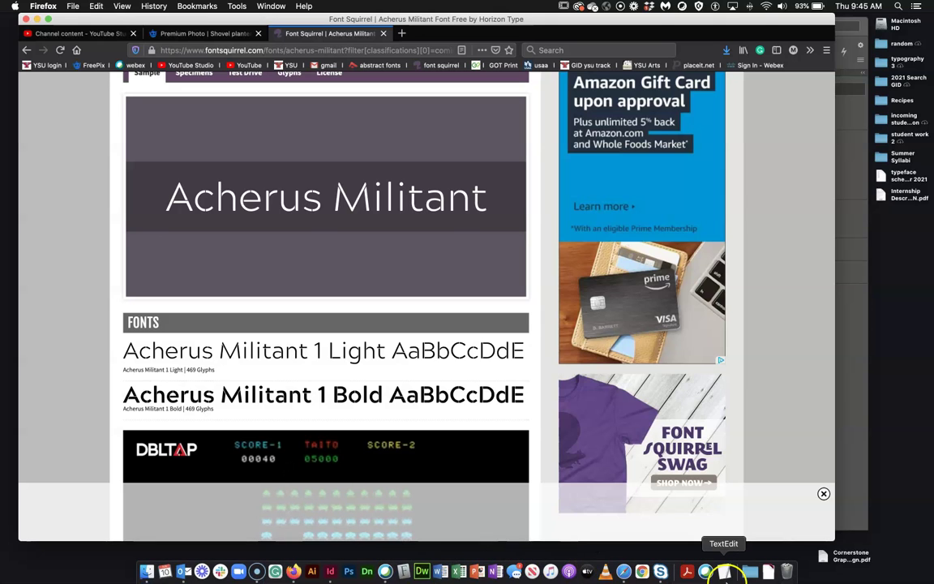
click(330, 573)
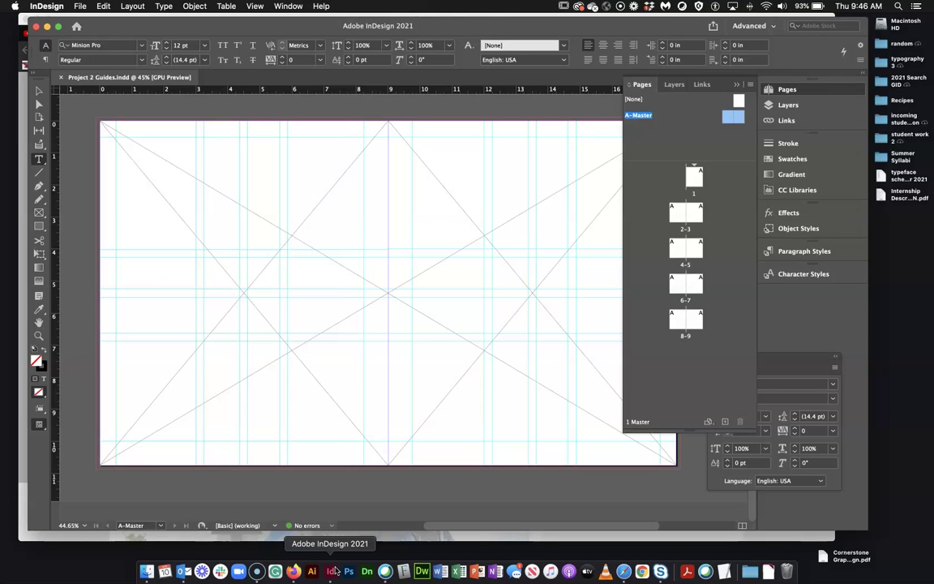
click(738, 87)
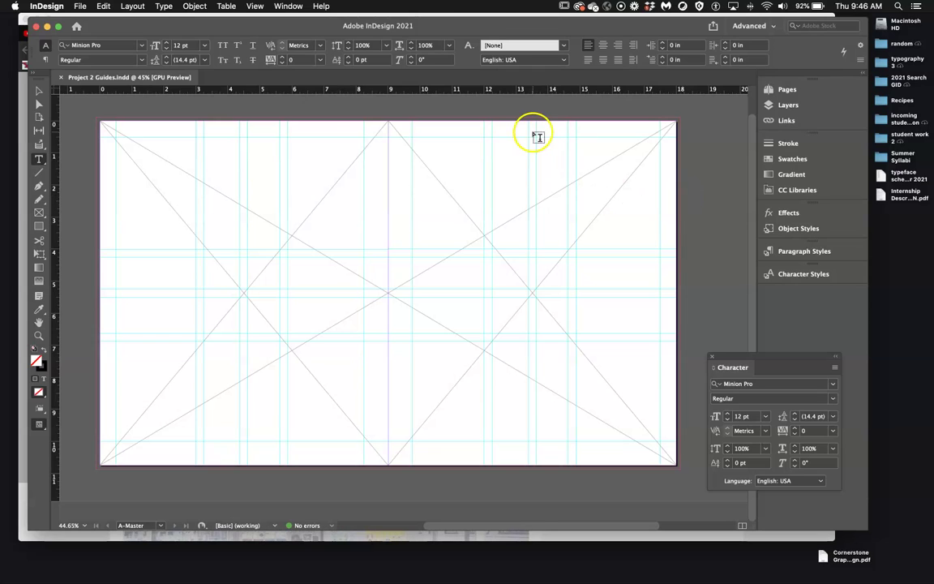
click(791, 90)
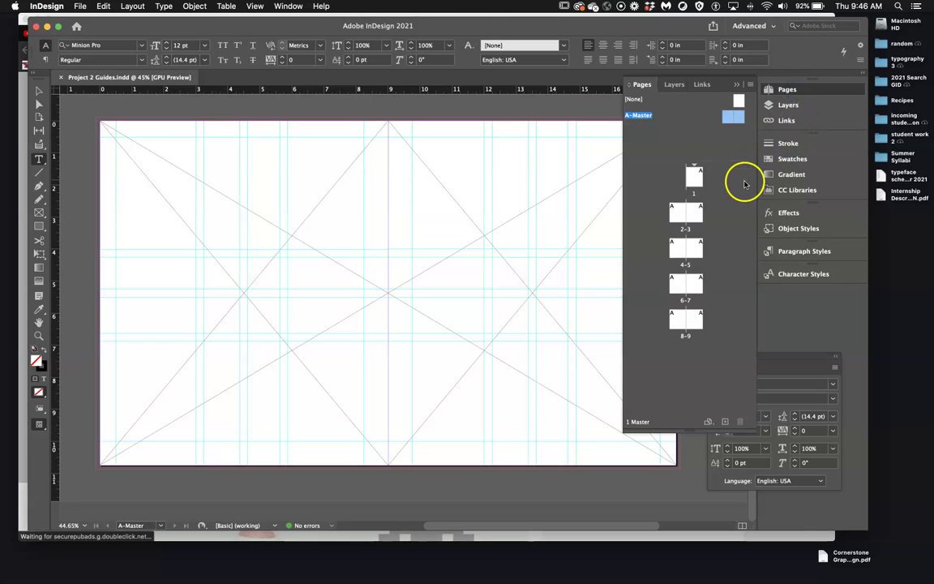
double_click(678, 216)
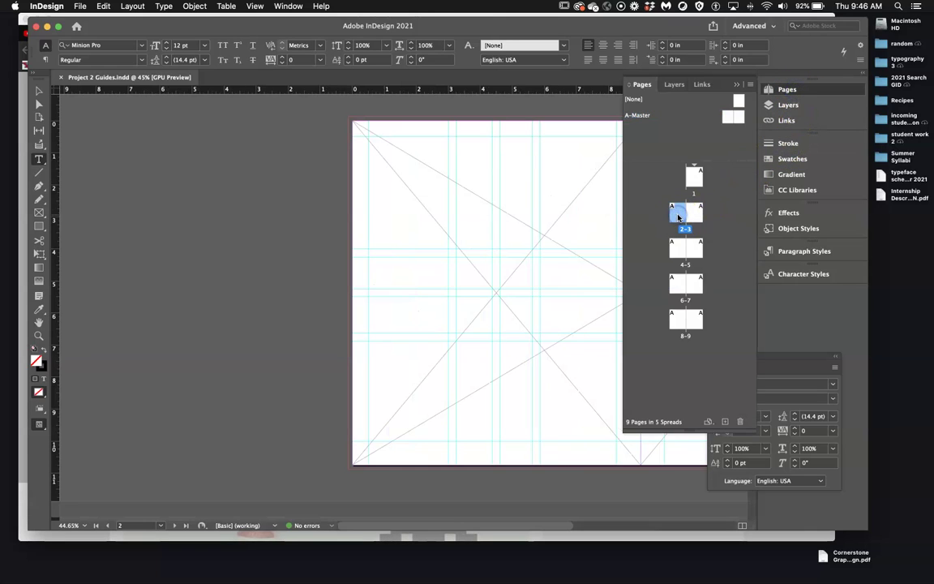
click(578, 291)
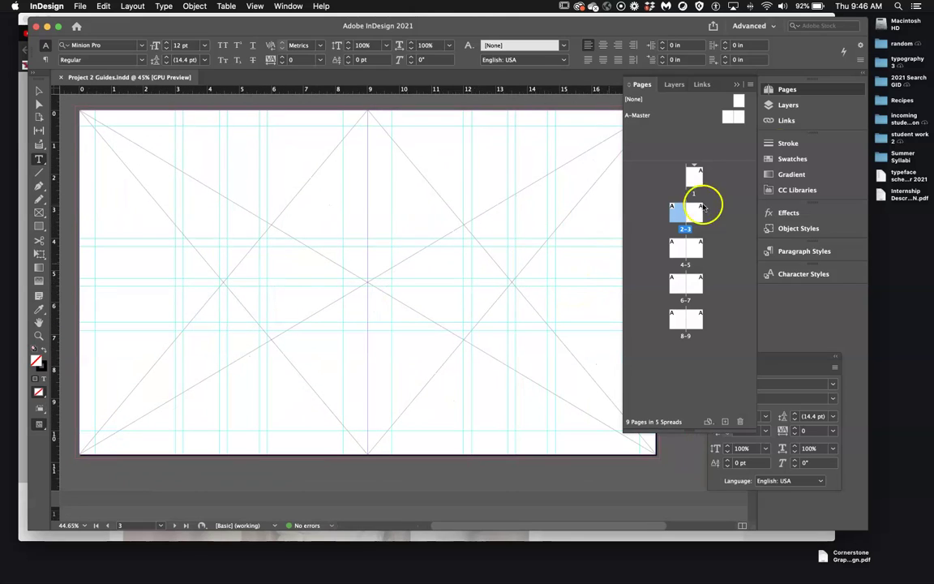
- Display the A-Master spread for comparison and return to page 2 of the document
click(734, 118)
double_click(735, 117)
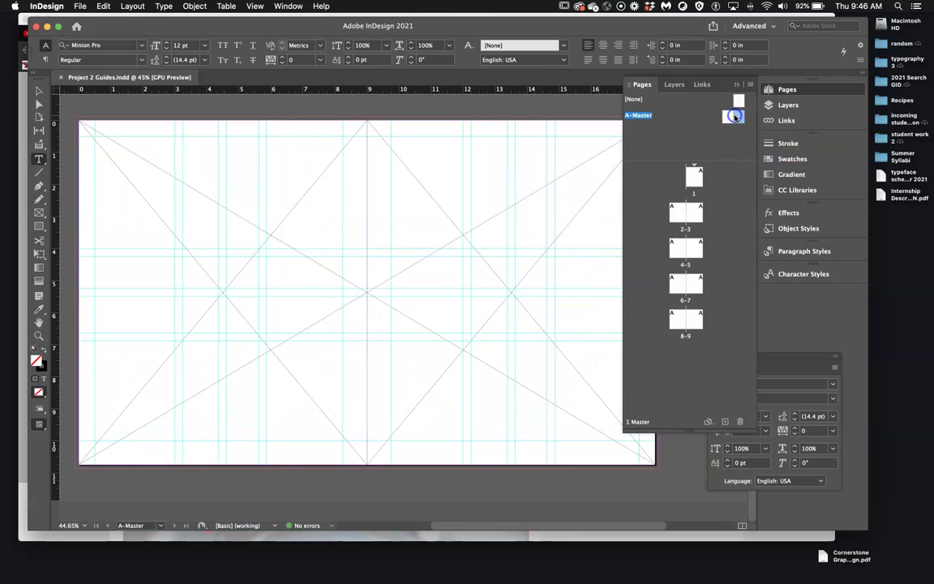
double_click(678, 214)
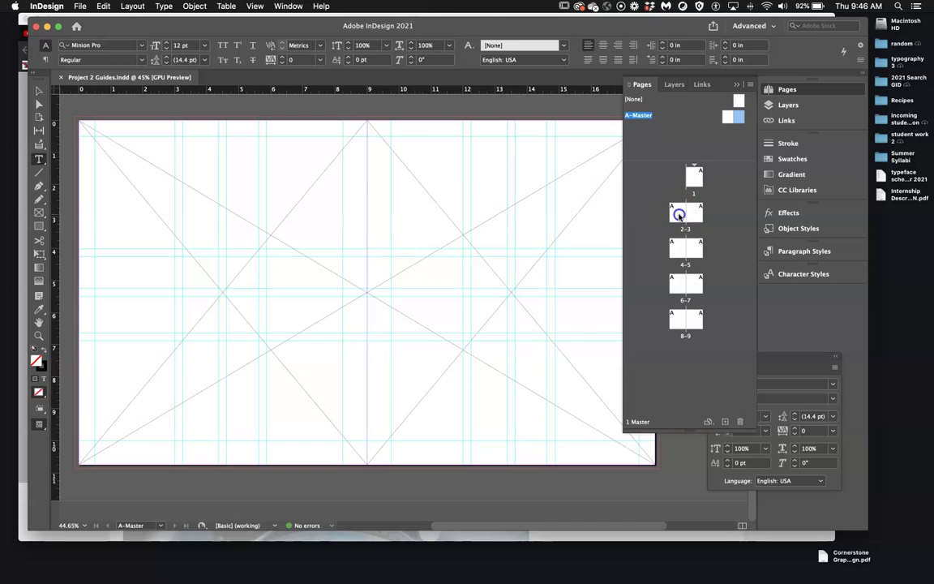
click(504, 268)
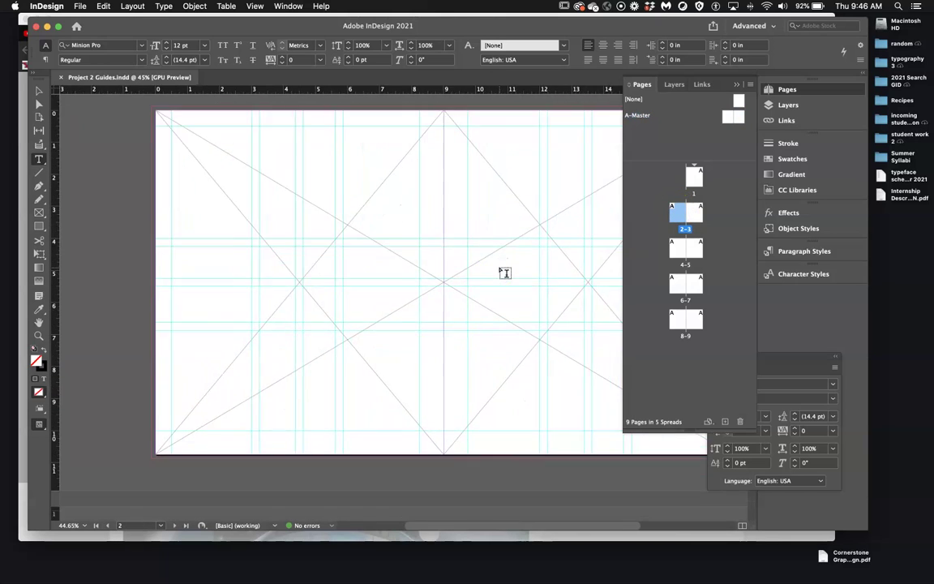
- Place overhead-view-woman-s-hand-holding-soil-heart-shape.jpg from the Downloads folder at the upper-left bleed corner of the 2-3 spread
key(super+minus)
key(super+minus)
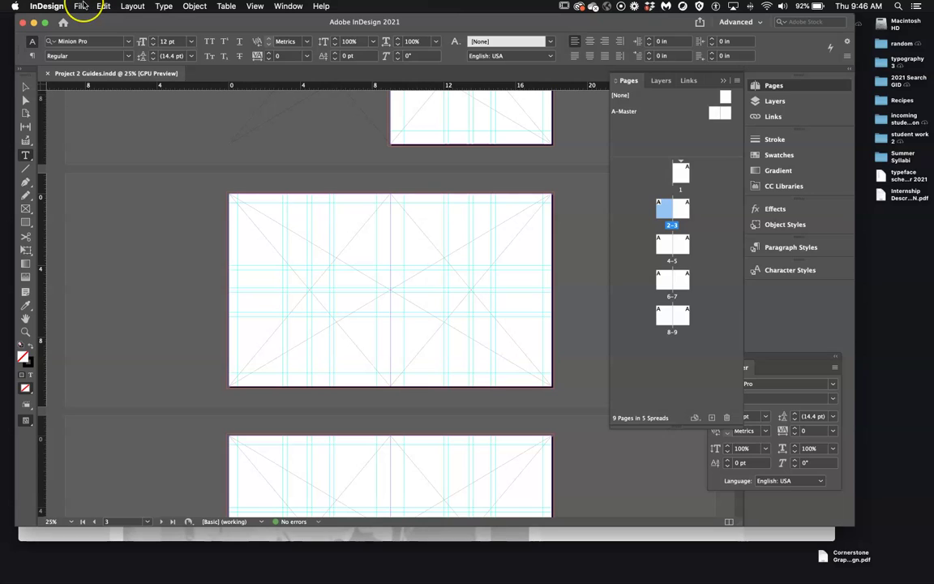
click(84, 6)
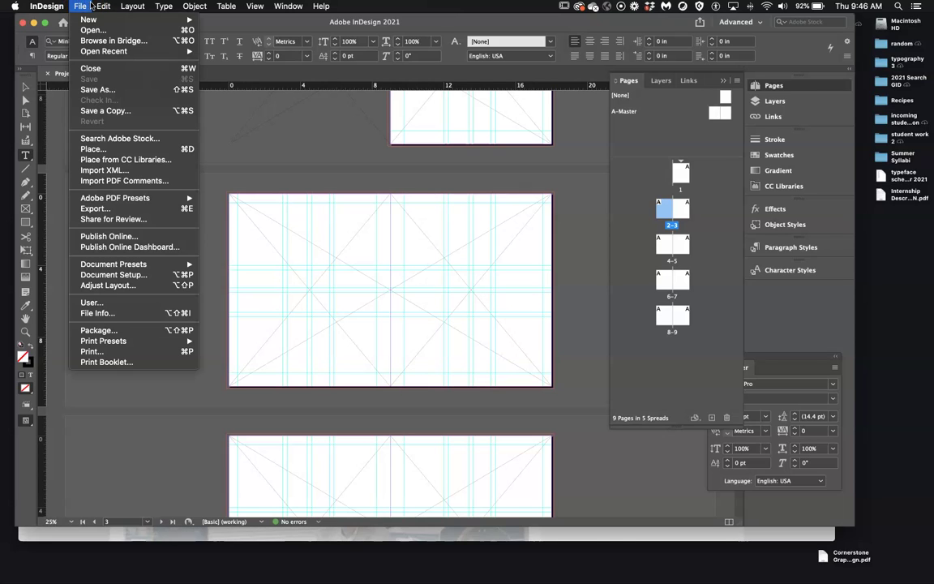
click(97, 150)
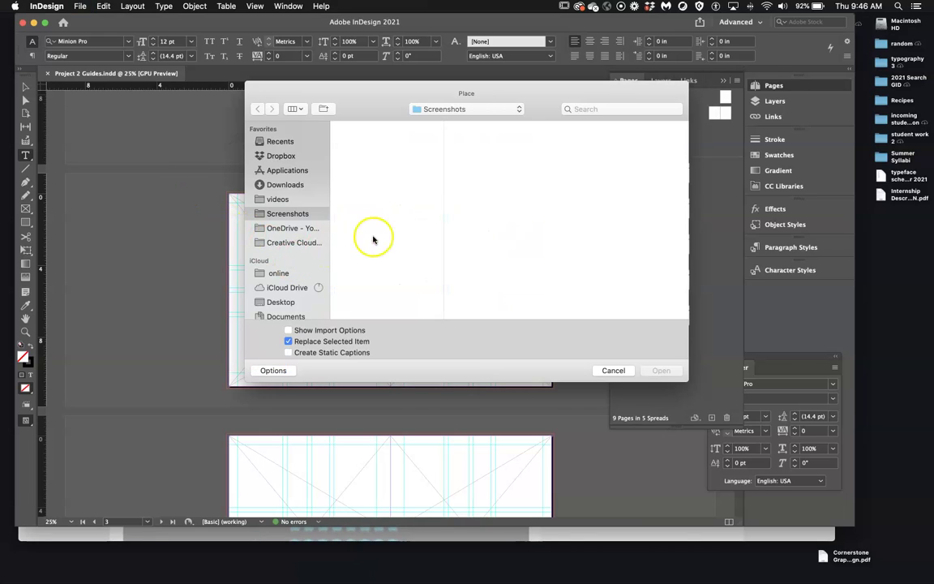
click(430, 111)
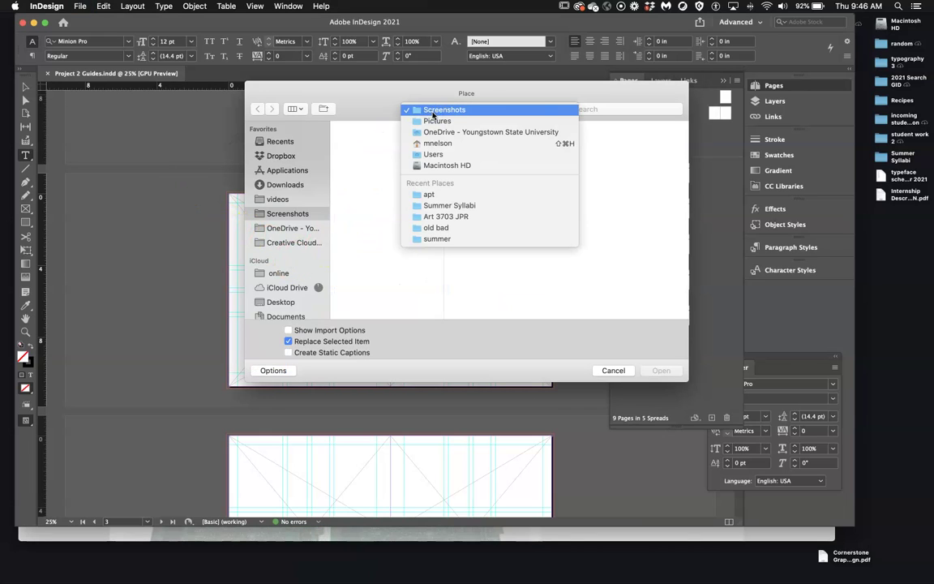
click(286, 185)
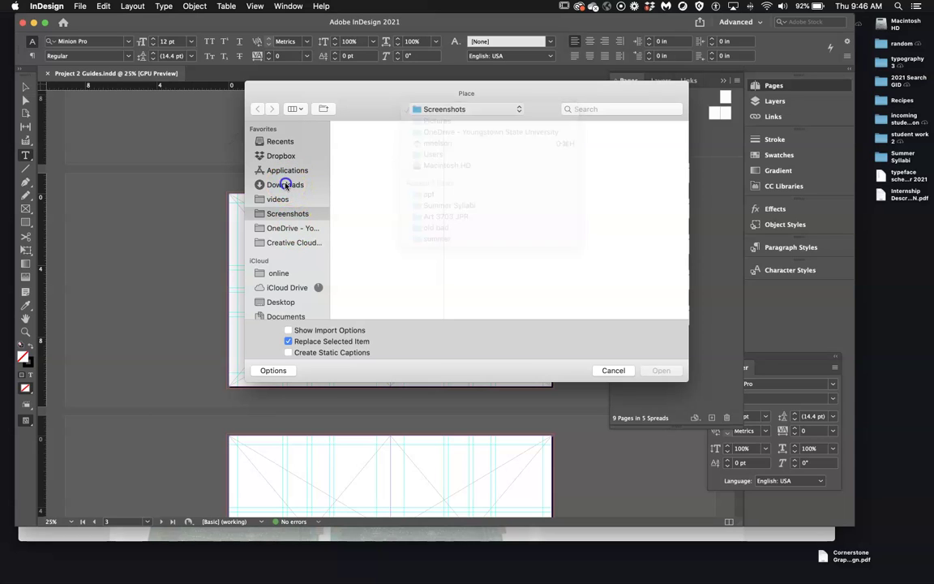
click(286, 185)
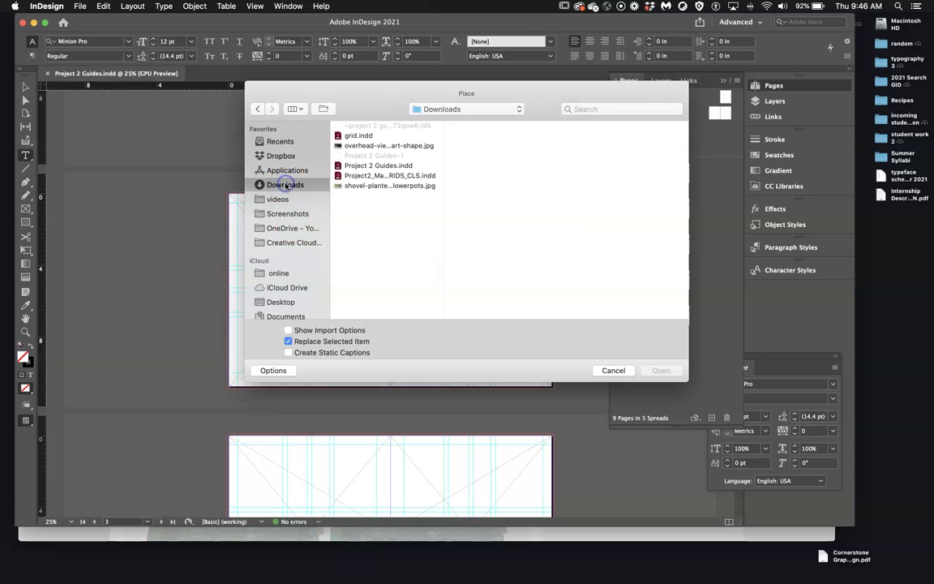
click(393, 147)
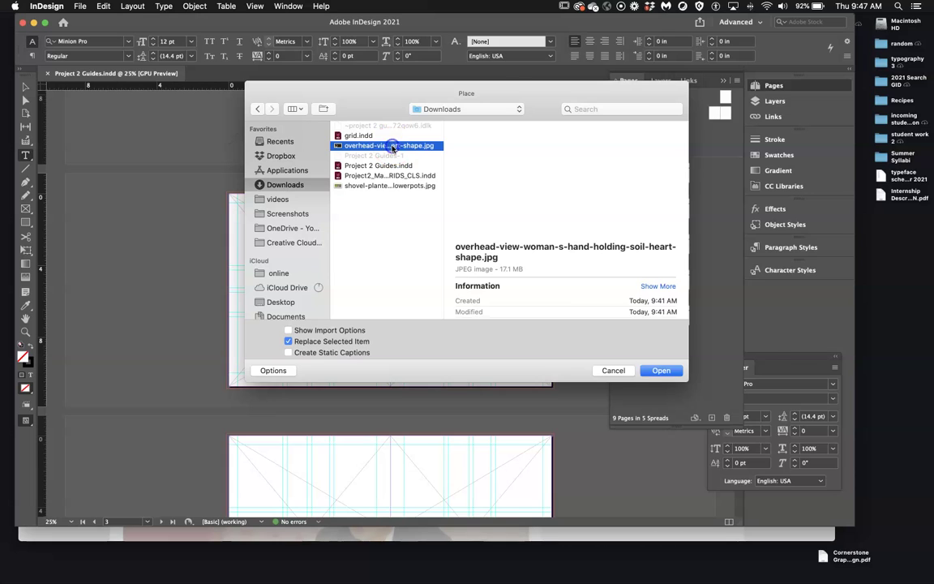
click(659, 371)
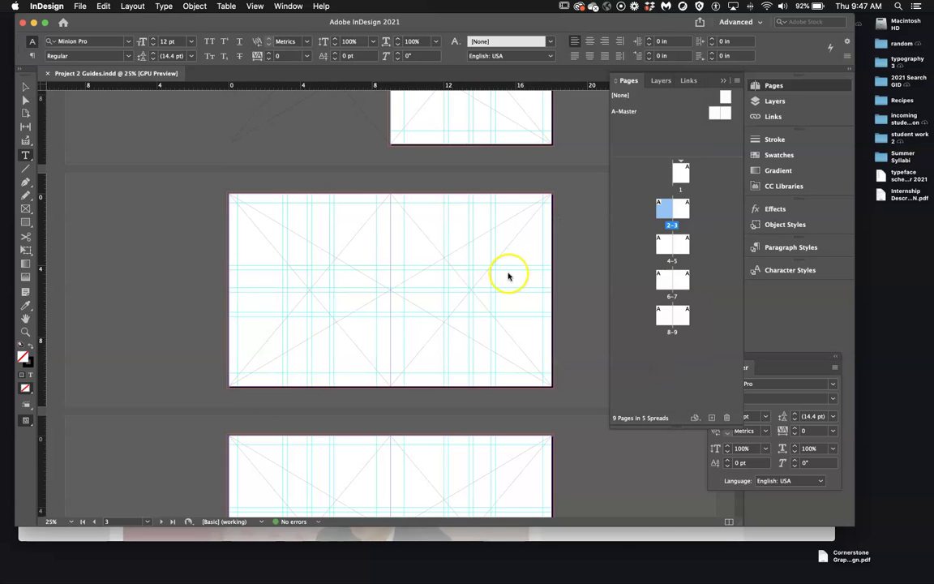
click(225, 192)
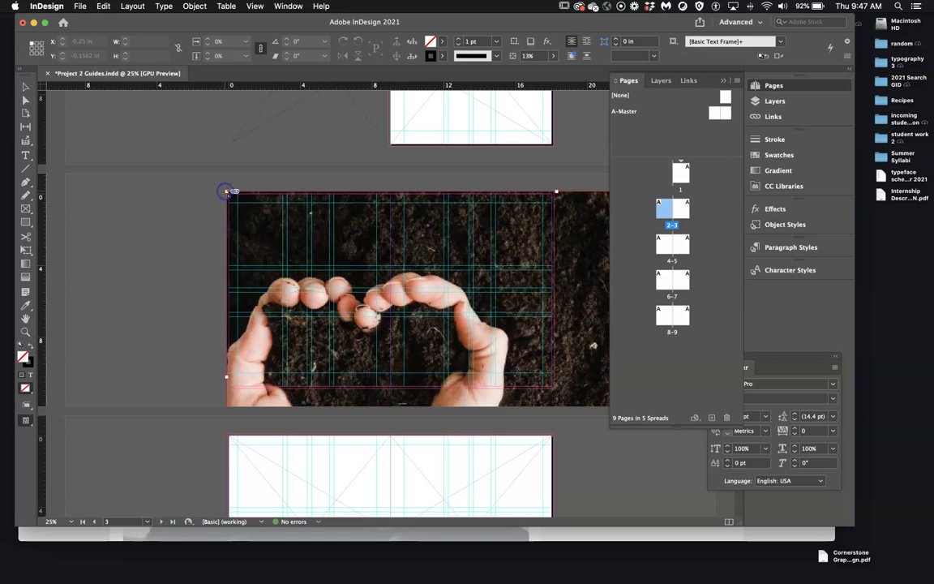
- Open the downloaded soil heart photo in Photoshop from the Downloads folder, and return to the InDesign document
mouse_move(688, 567)
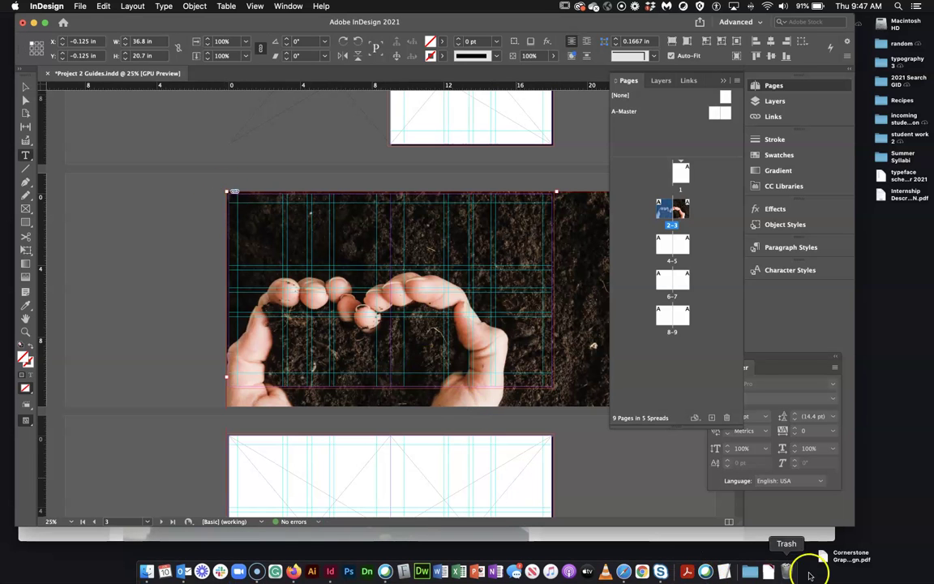
click(778, 578)
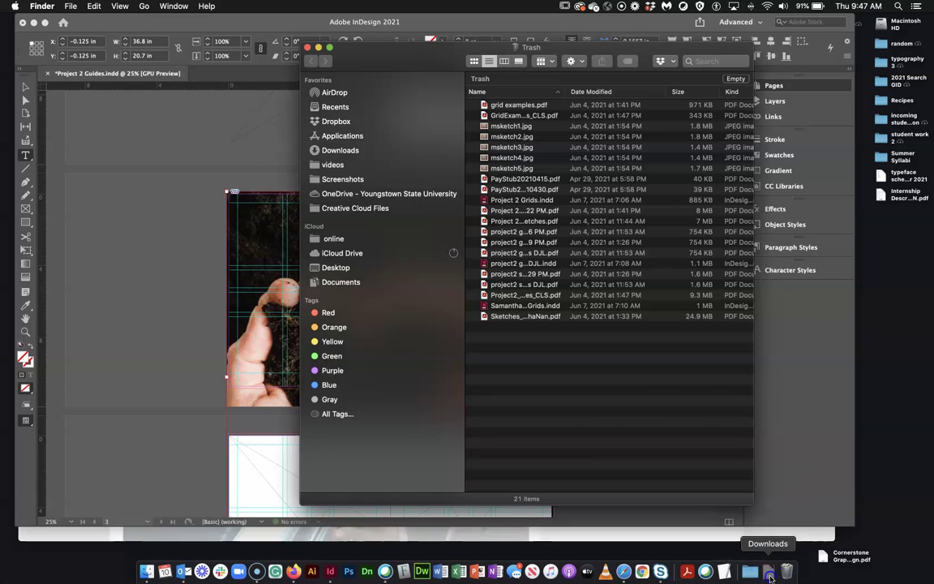
click(768, 572)
drag(774, 452, 349, 576)
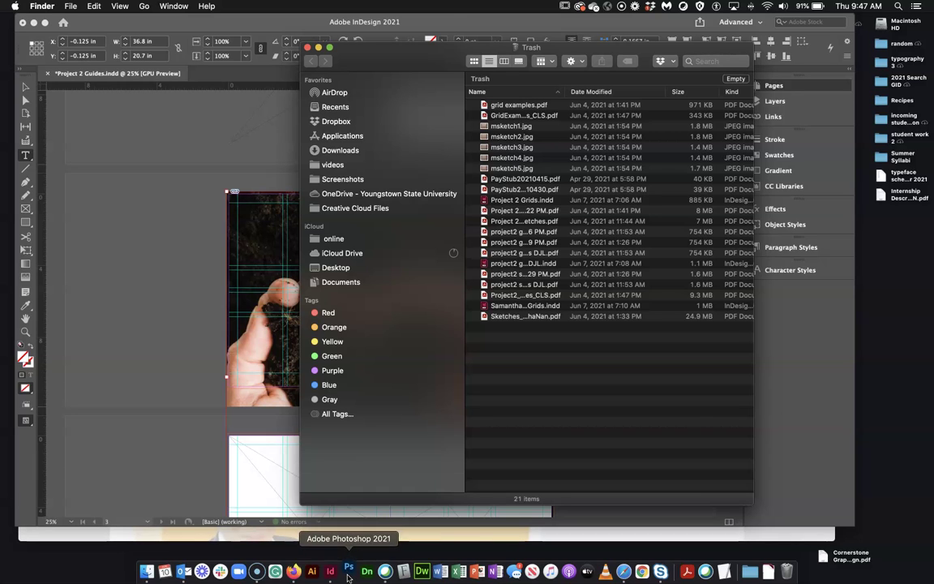
click(180, 413)
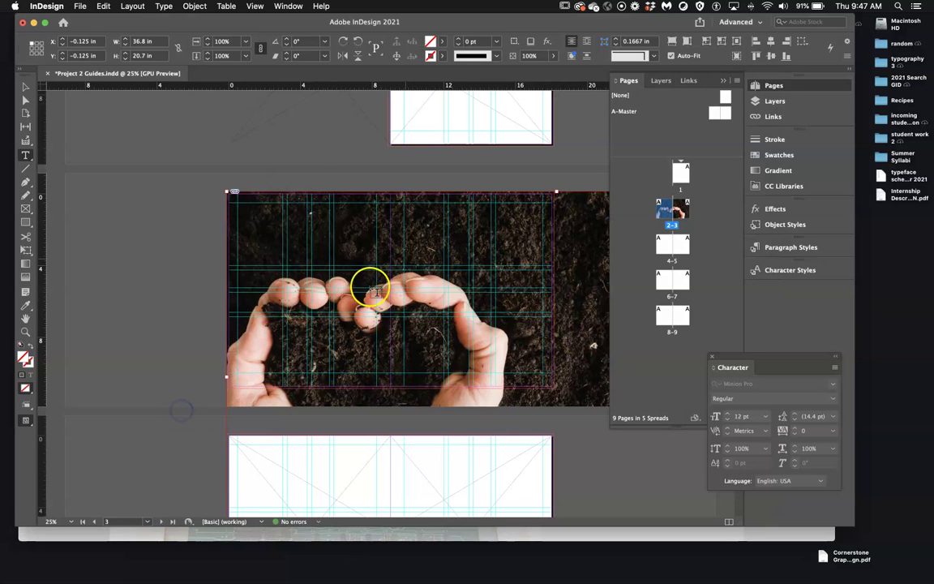
- Select the placed soil heart photo on the 2-3 spread and scale it to 50%
click(519, 244)
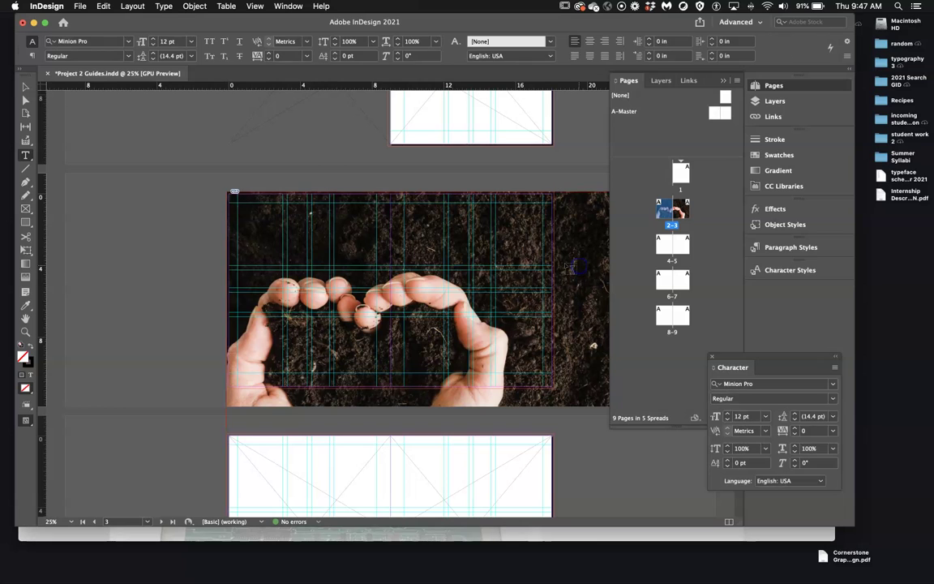
click(26, 89)
click(519, 239)
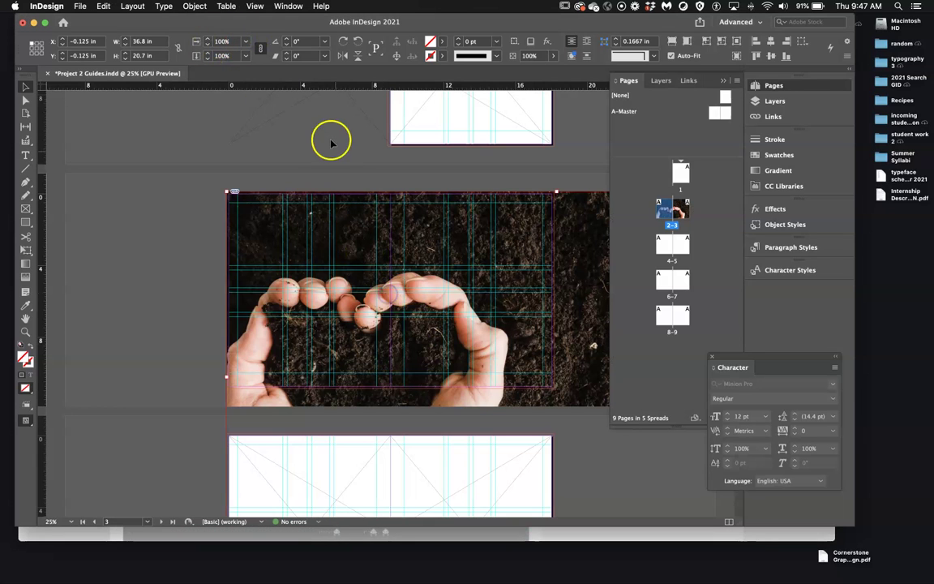
click(243, 42)
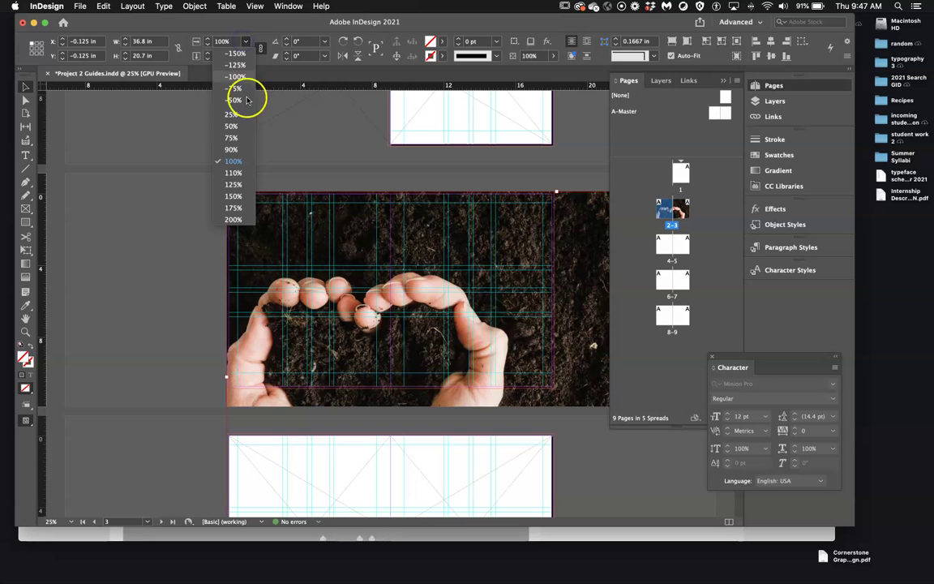
click(237, 126)
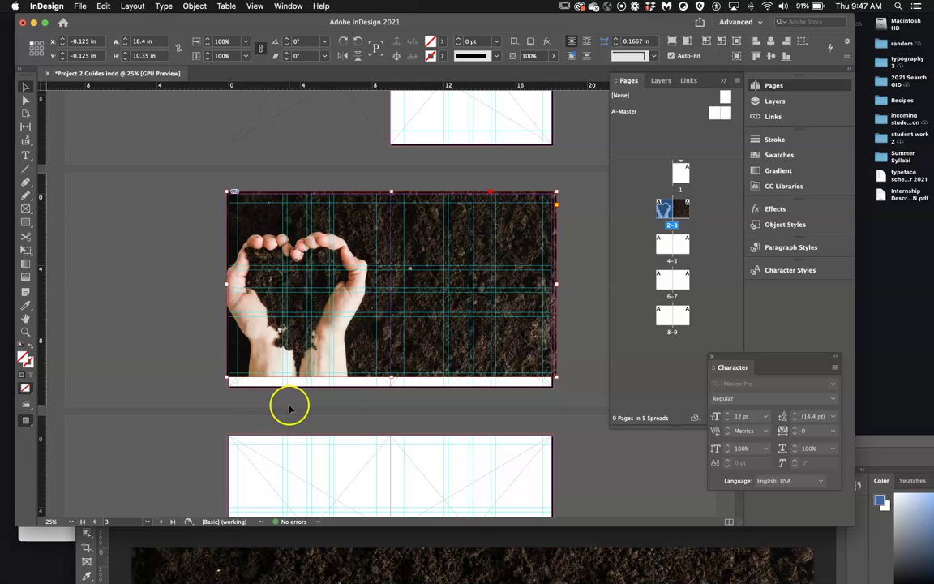
- Enlarge the soil photo proportionally to 19.532 by 10.9867 in so it fills the 2-3 spread out to the bleed, and check its edges
key(super+equal)
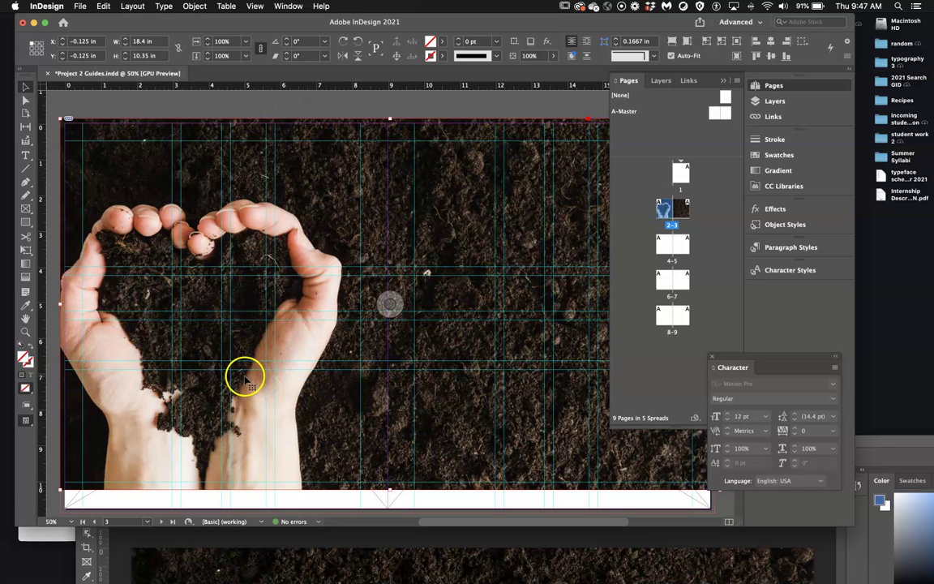
scroll(244, 376, left, 3)
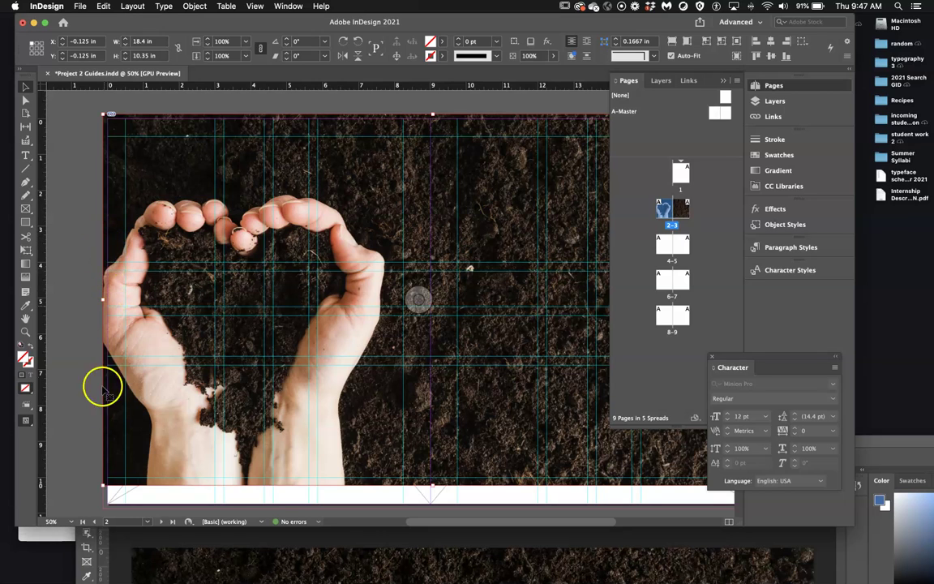
click(208, 42)
click(209, 41)
click(208, 42)
click(208, 42)
click(209, 41)
click(209, 41)
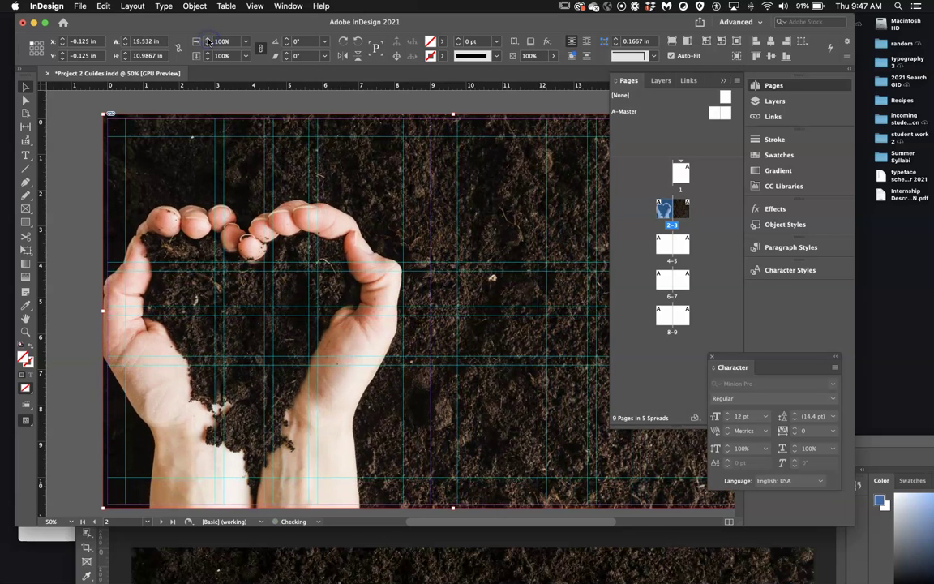
scroll(392, 503, down, 2)
scroll(397, 502, right, 5)
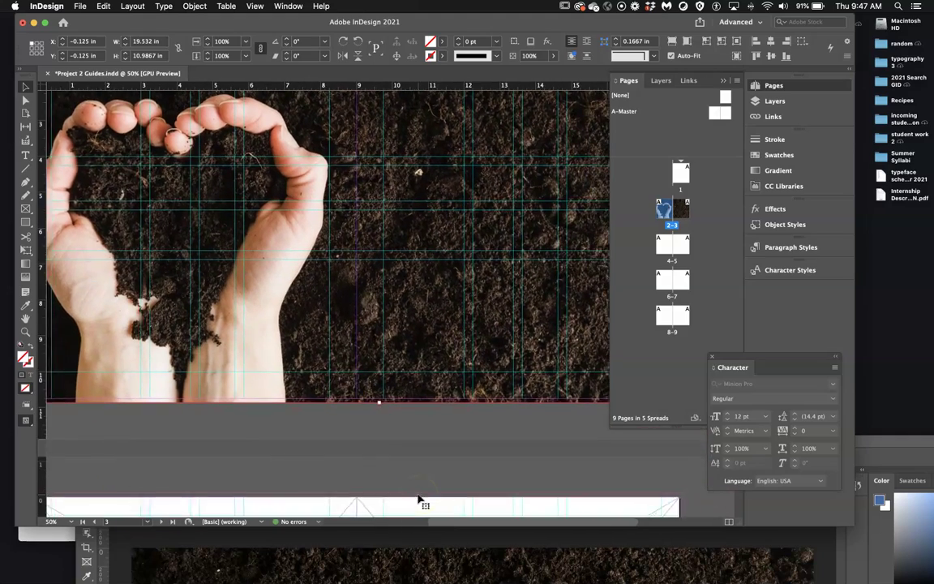
scroll(420, 499, up, 1)
scroll(420, 499, left, 3)
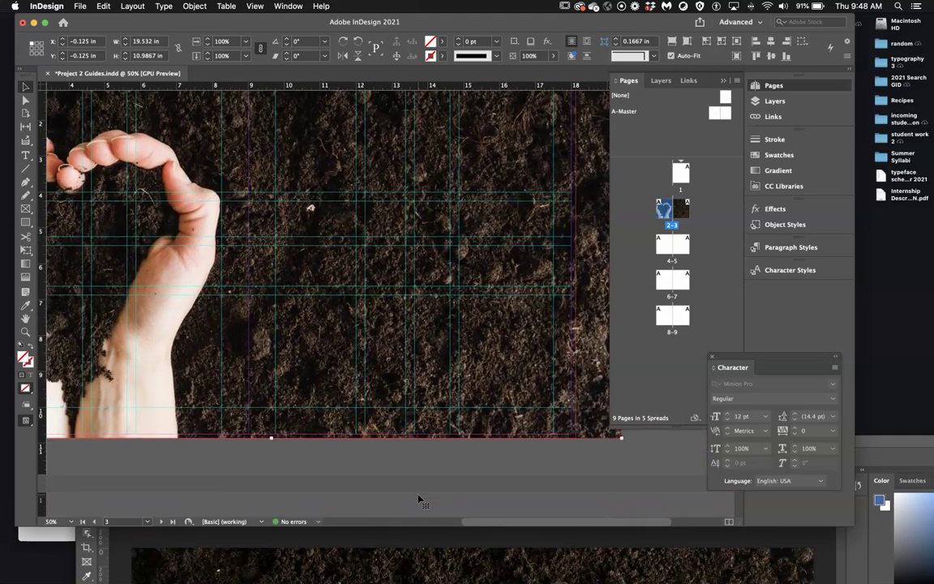
key(super+minus)
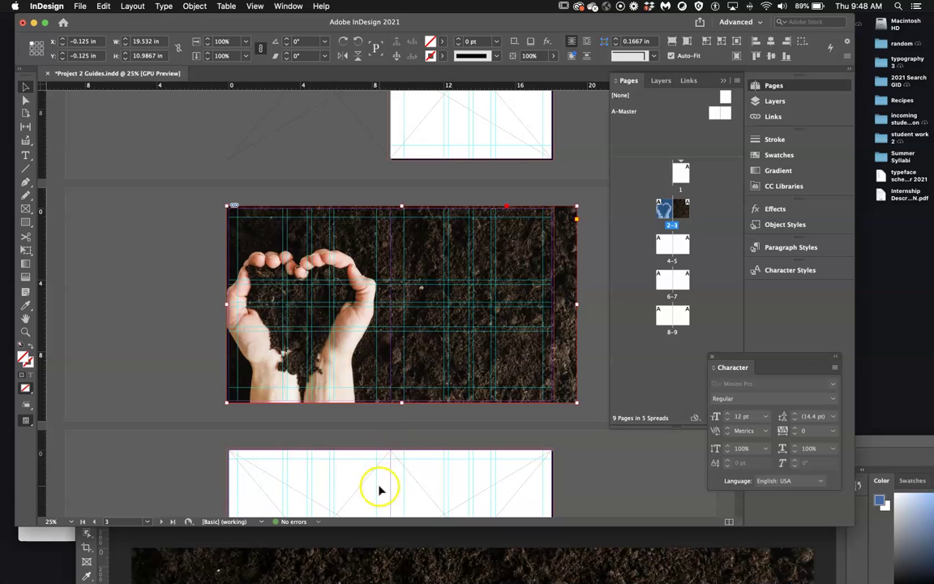
- Switch to Photoshop, examine the soil photo's dimensions and resolution in Image Size, and return to InDesign
click(365, 553)
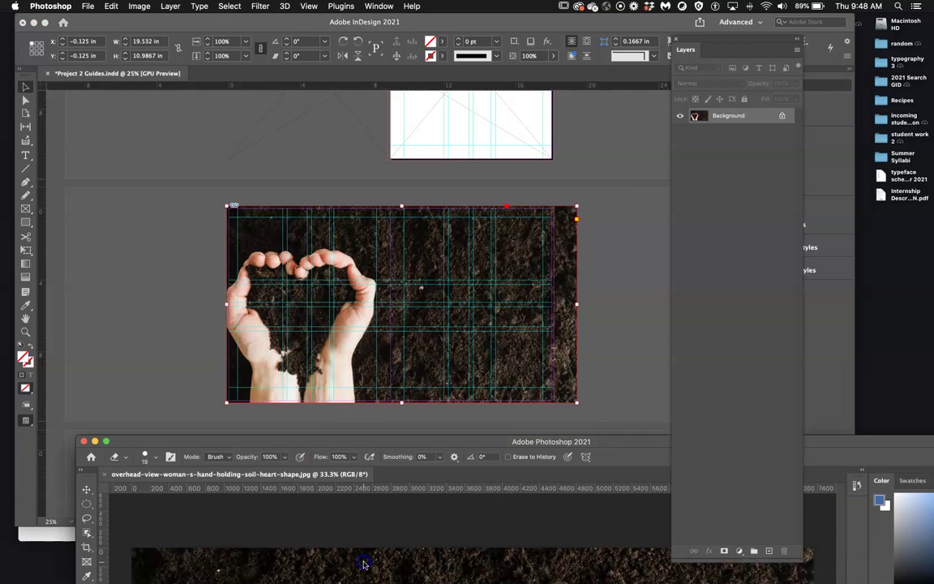
double_click(357, 442)
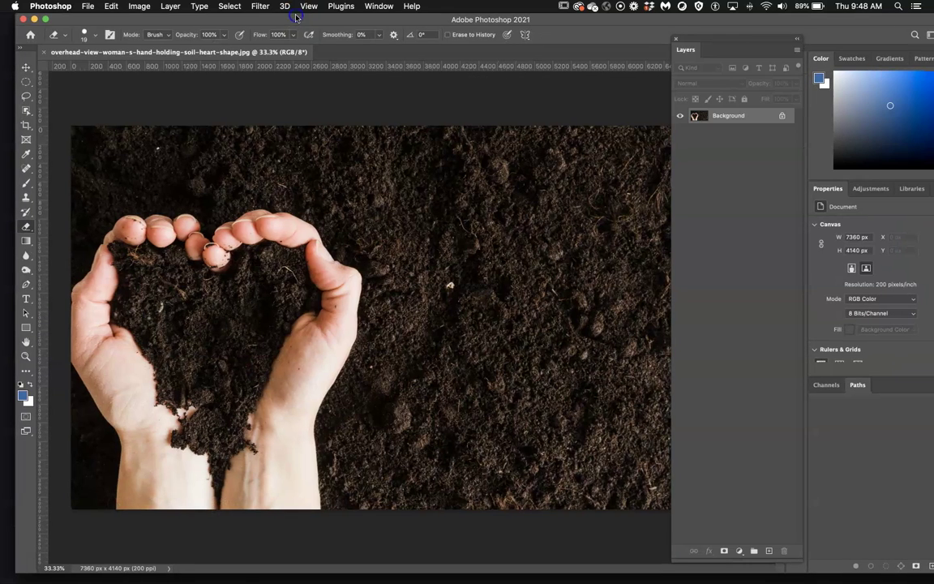
click(139, 6)
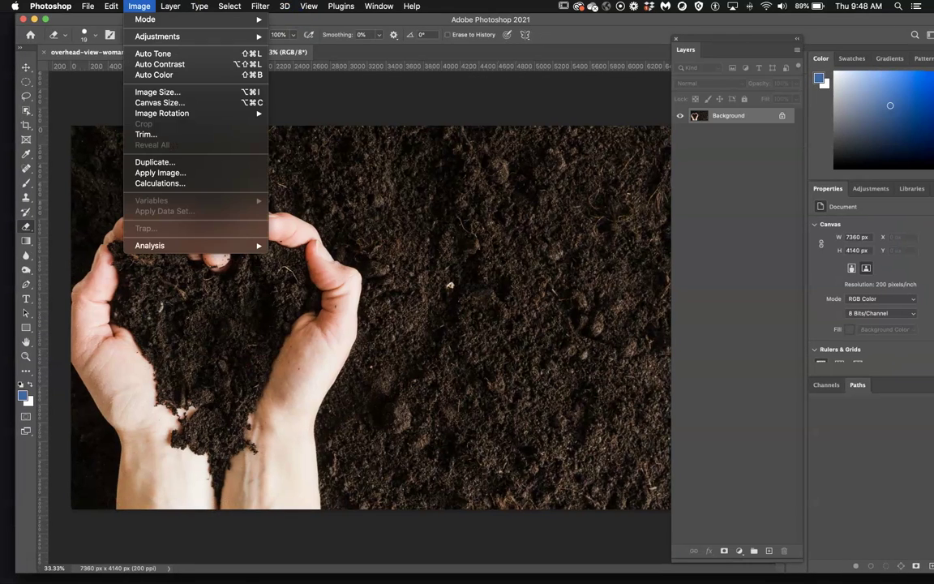
click(150, 93)
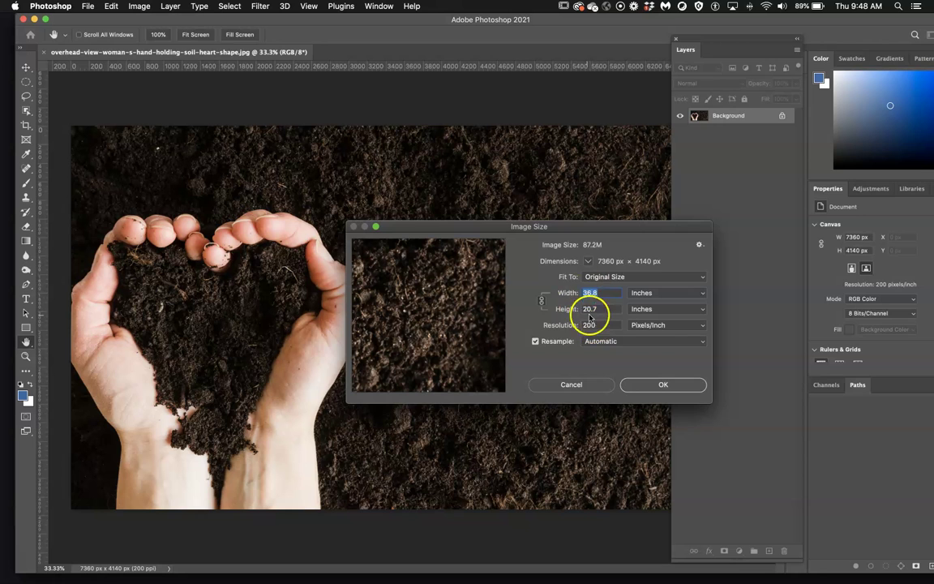
click(584, 386)
key(e)
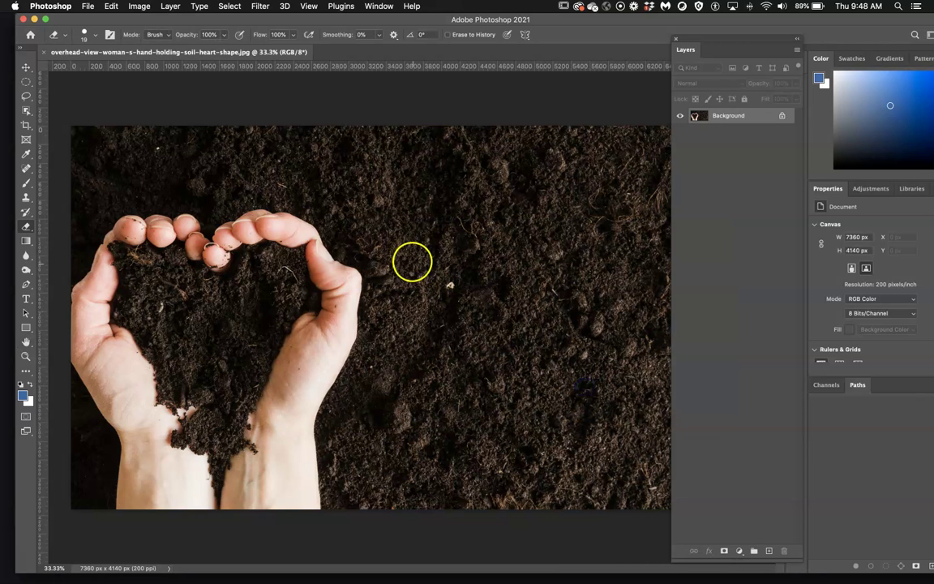
click(34, 18)
click(148, 294)
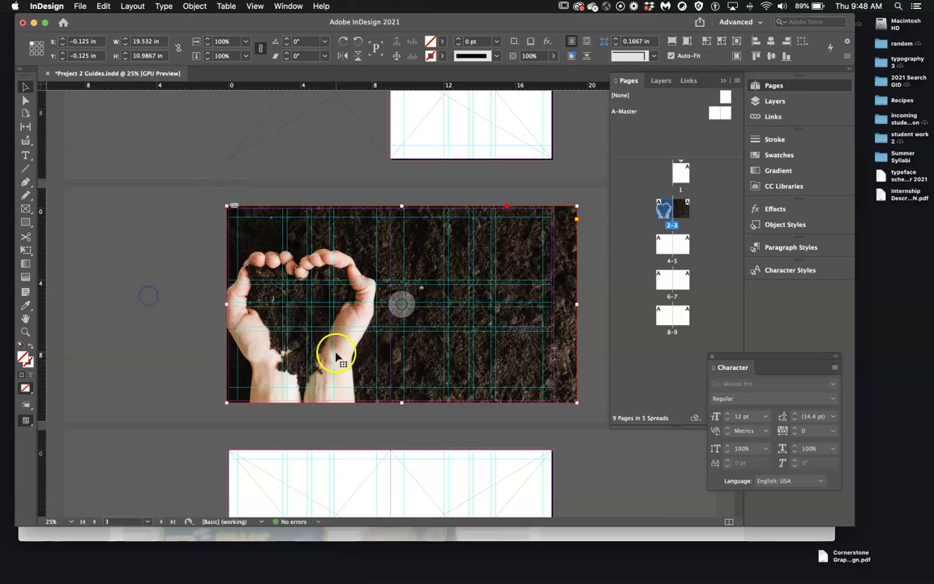
- Create a text frame across the upper grid area of page 3 and enter the title "Why I love Gardening"
scroll(414, 373, down, 1)
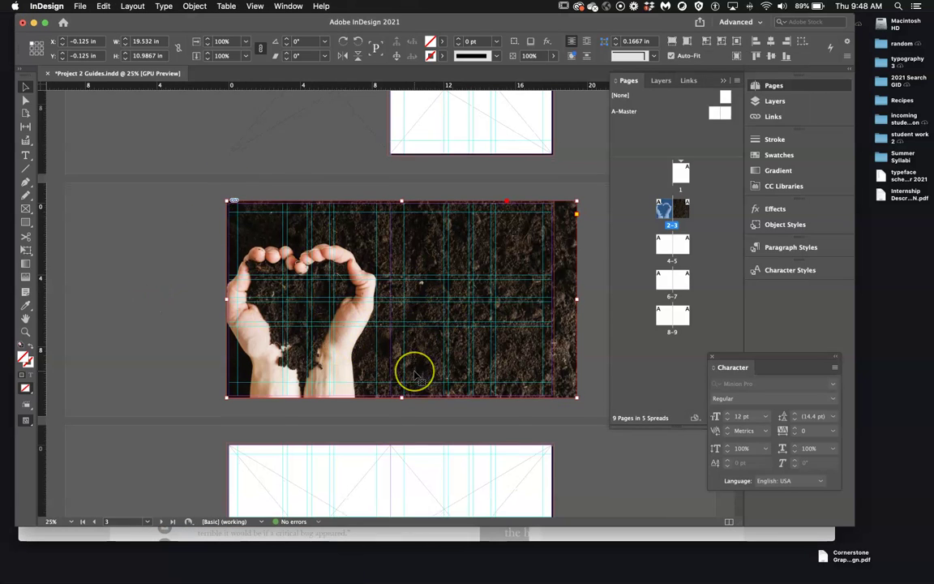
scroll(415, 374, down, 4)
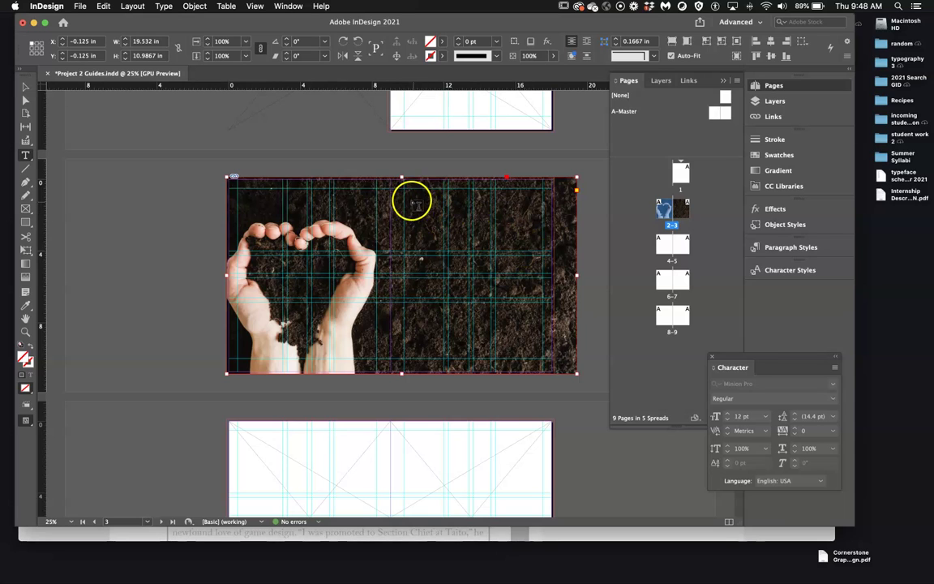
drag(405, 205, 544, 258)
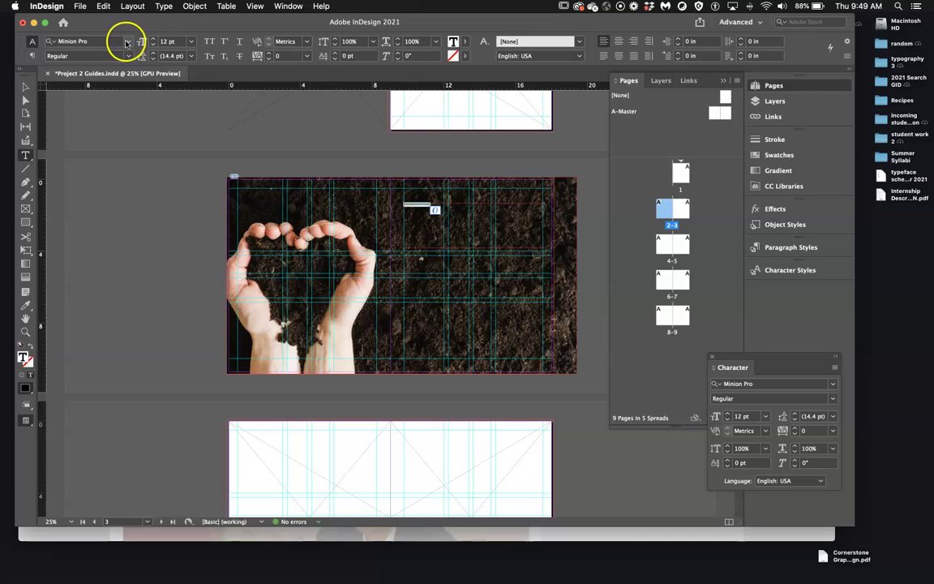
- Find the Frutiger fonts and set the title "Why I love Gardening" in Frutiger 75 Black
click(127, 44)
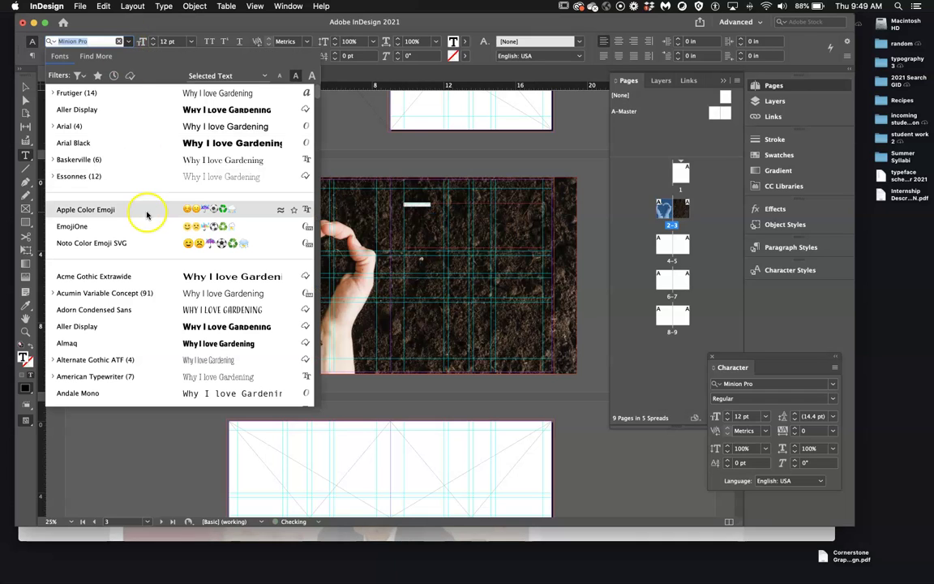
click(100, 42)
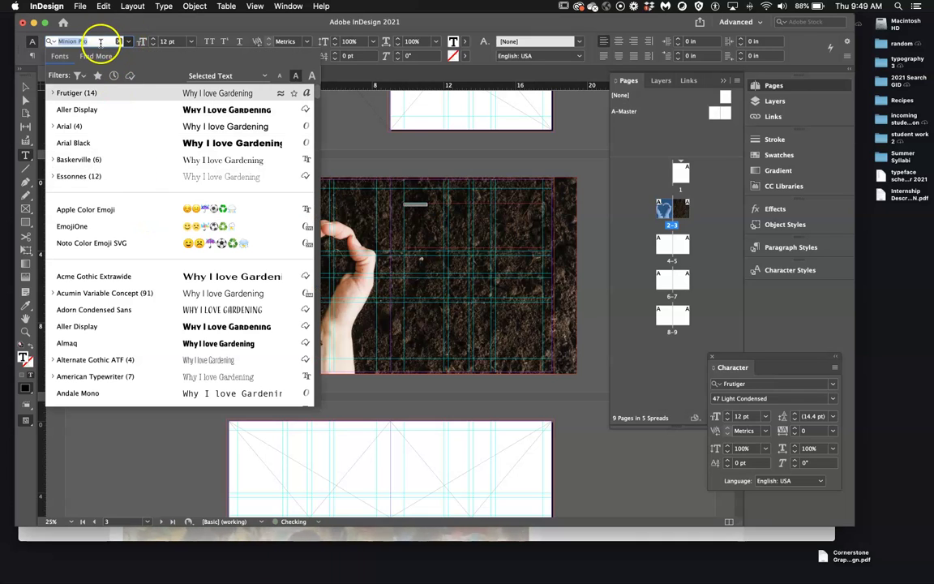
text(fri)
key(BackSpace)
key(BackSpace)
text(r)
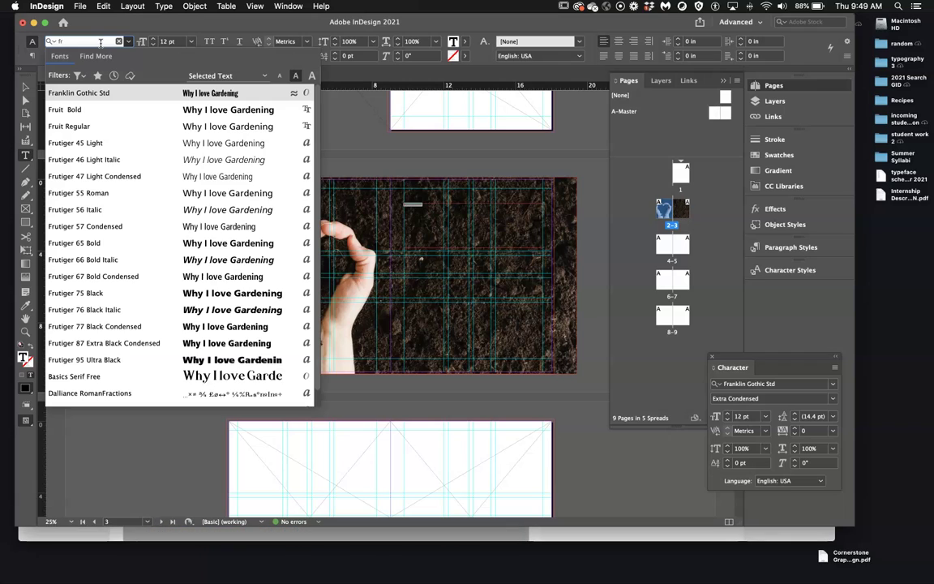
click(99, 295)
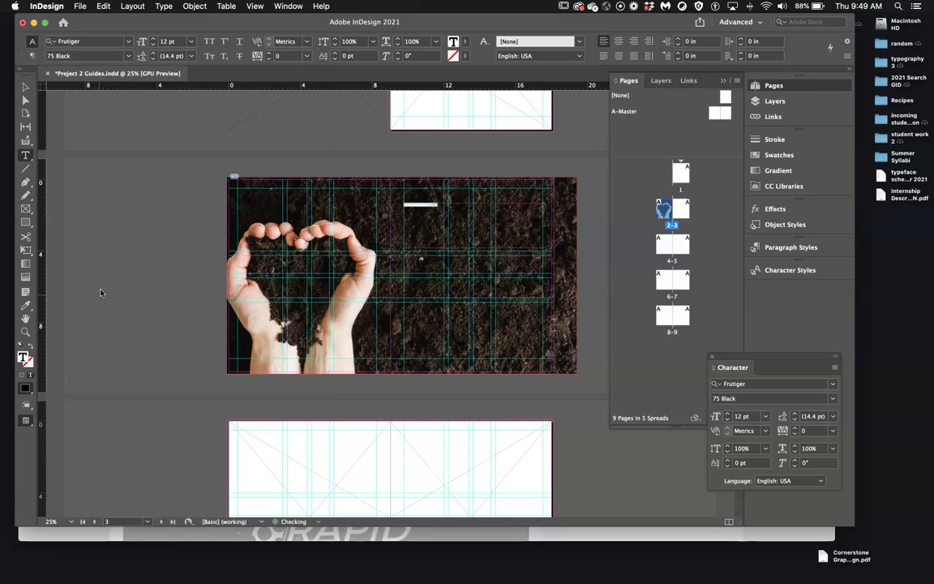
- Set the title's size to 60 pt and color its text with the Paper swatch
click(192, 42)
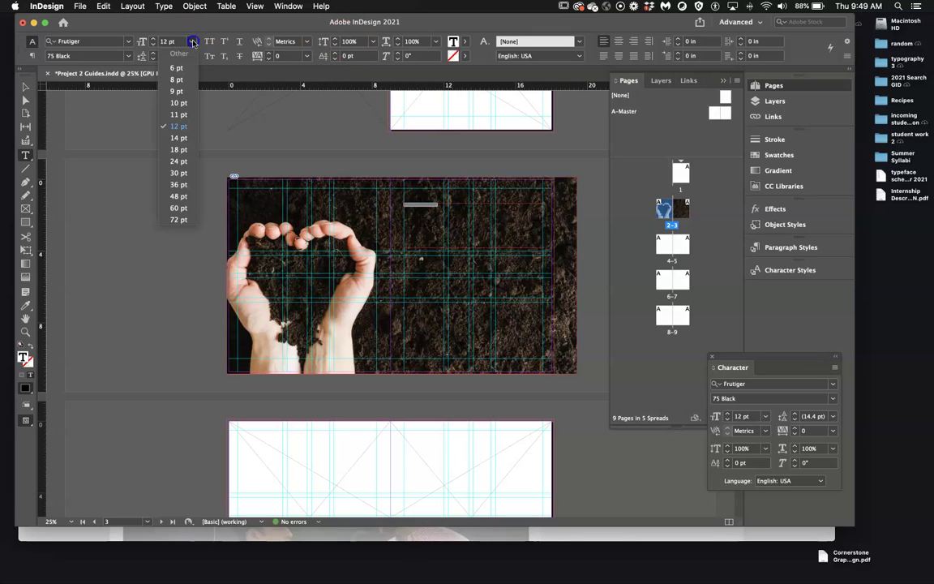
click(180, 208)
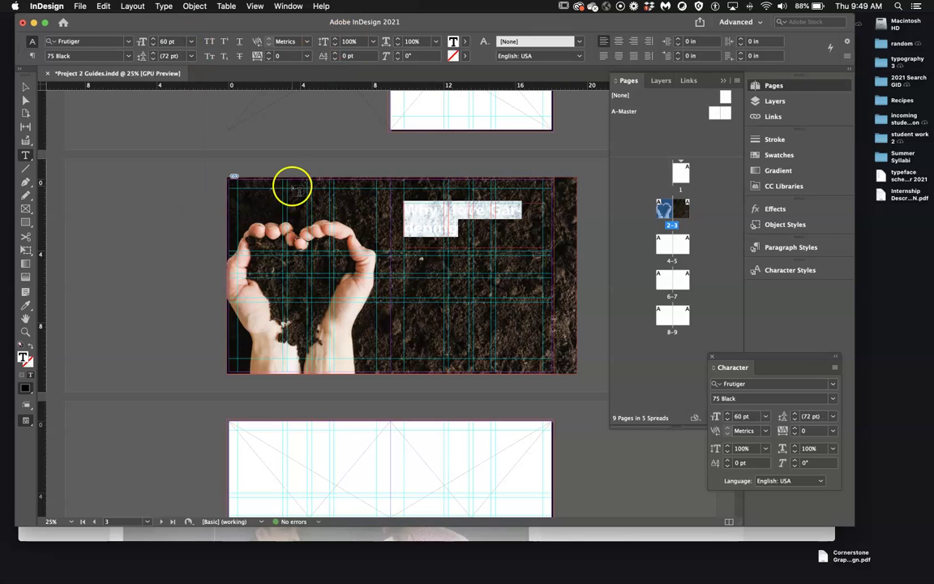
click(791, 155)
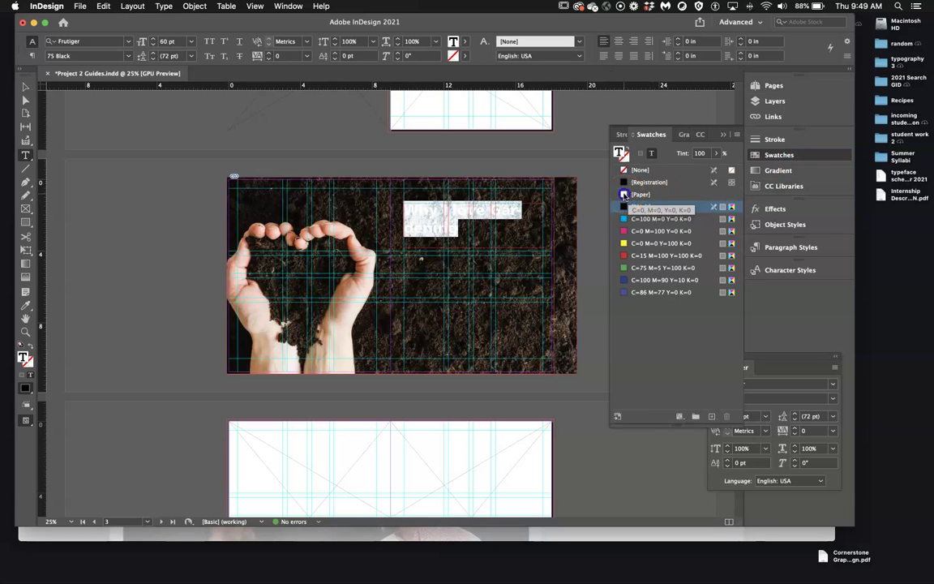
click(623, 195)
click(24, 87)
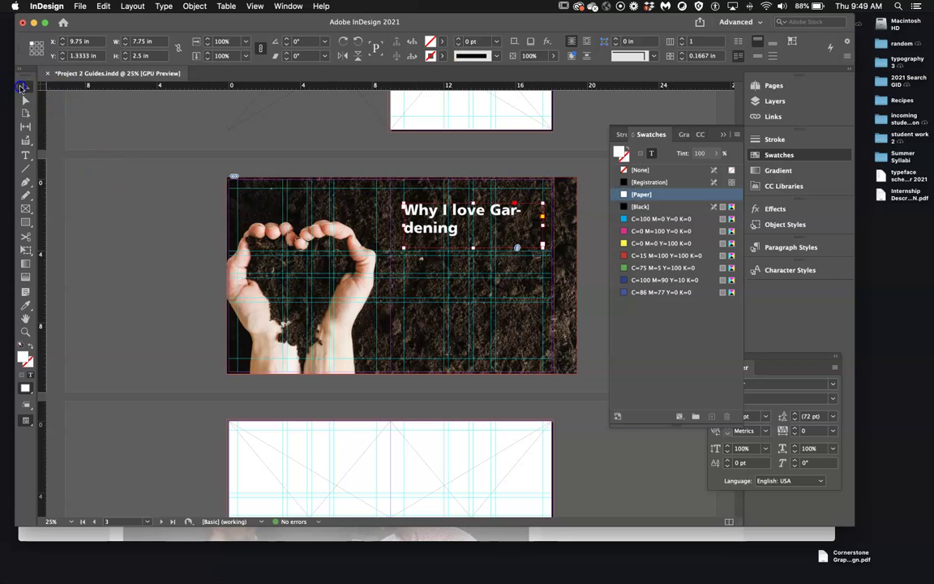
click(361, 248)
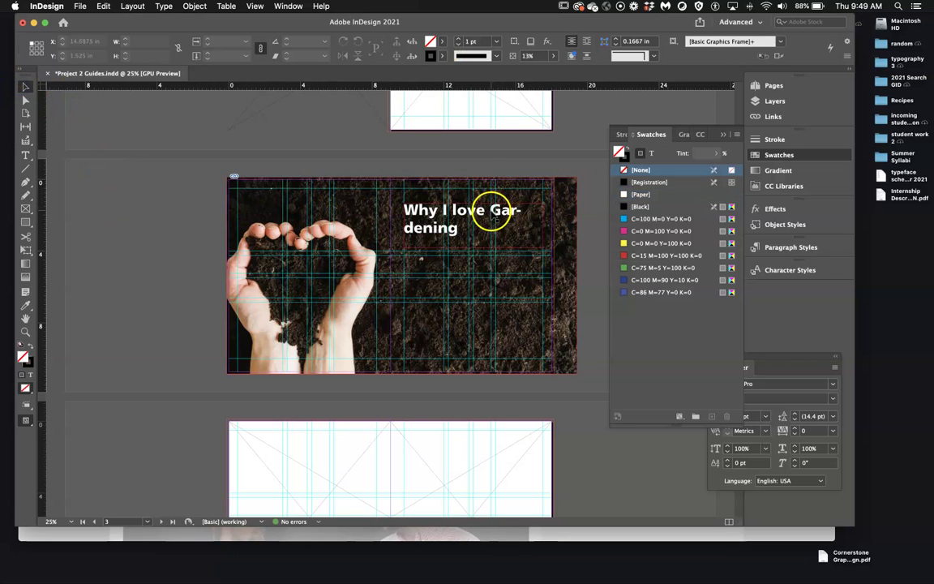
- Insert a line break before "Gardening" so the whole word sits on the title's second line
scroll(468, 230, up, 3)
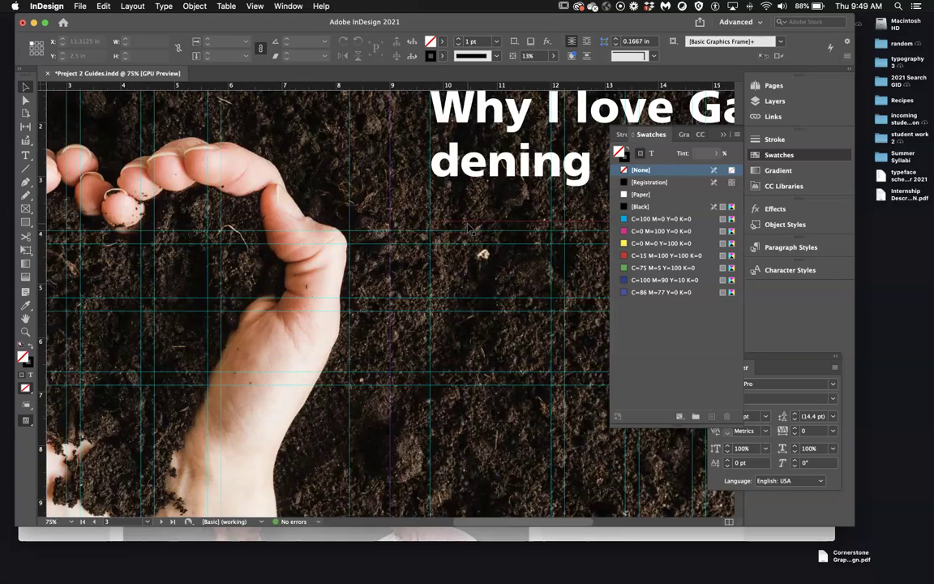
scroll(483, 233, up, 2)
scroll(485, 231, right, 3)
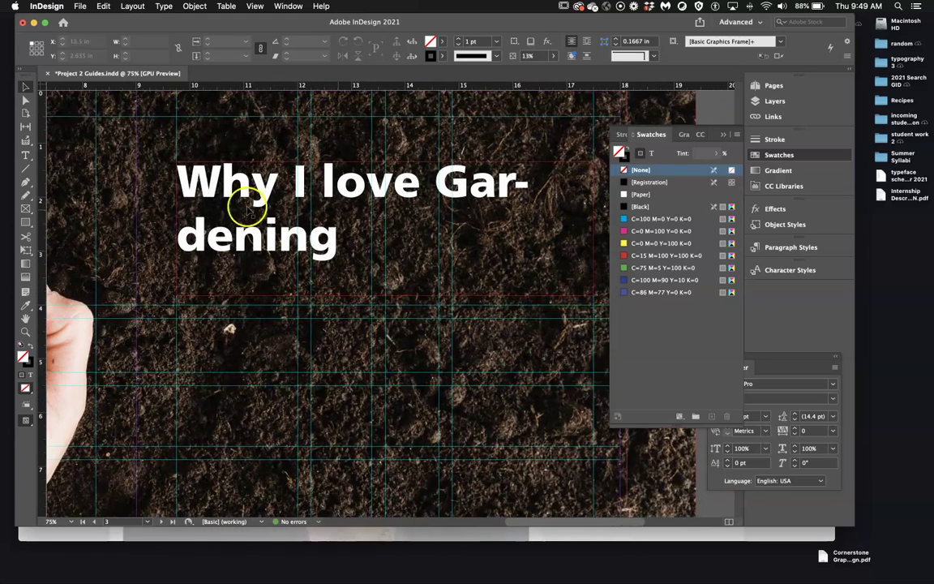
click(26, 154)
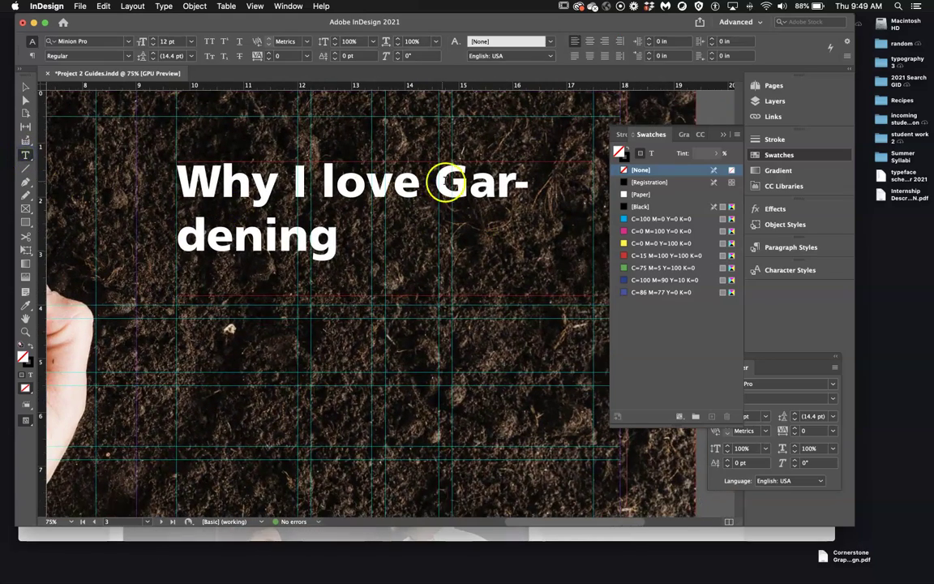
click(438, 182)
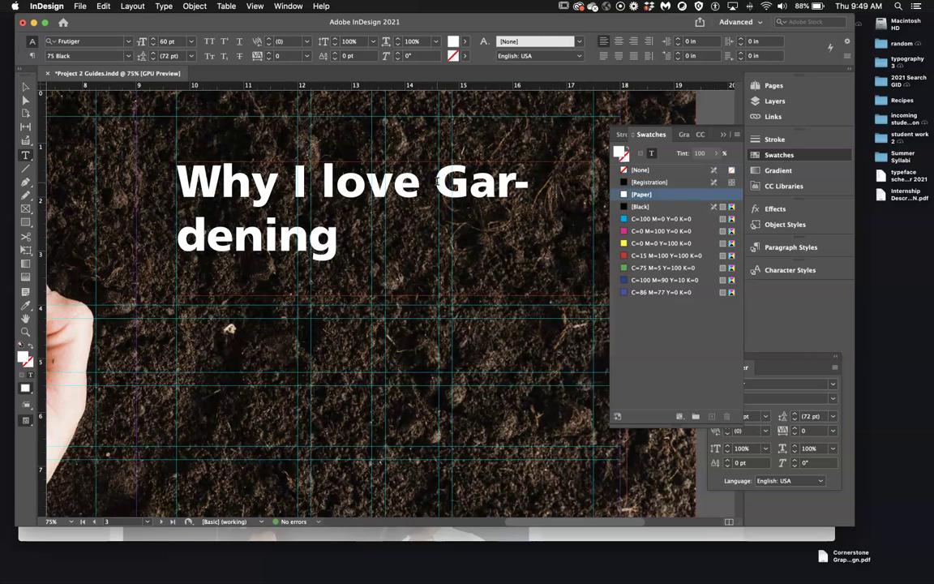
key(shift+Return)
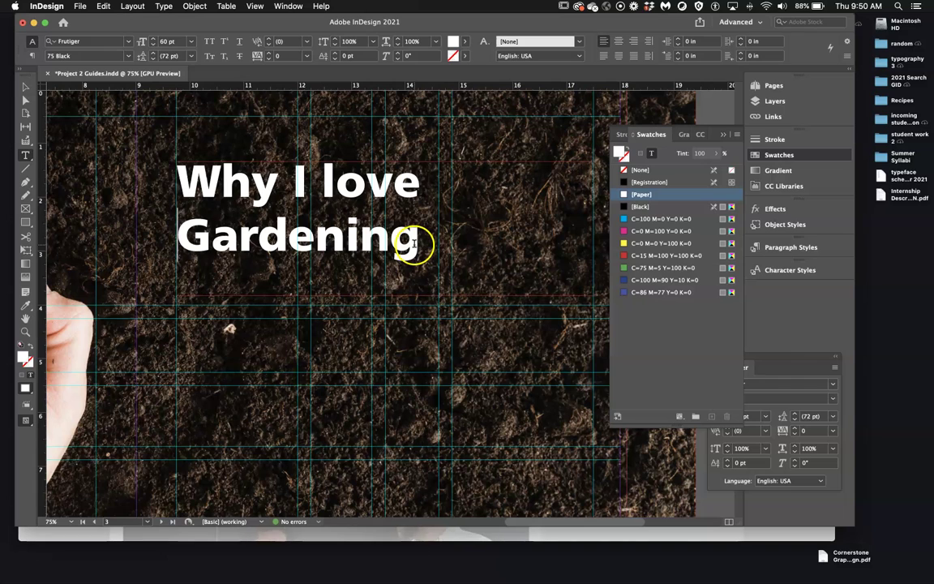
- Select both title lines, set their leading to 75 pt, and increase their size to 72 pt and on to 100 pt
drag(416, 244, 165, 175)
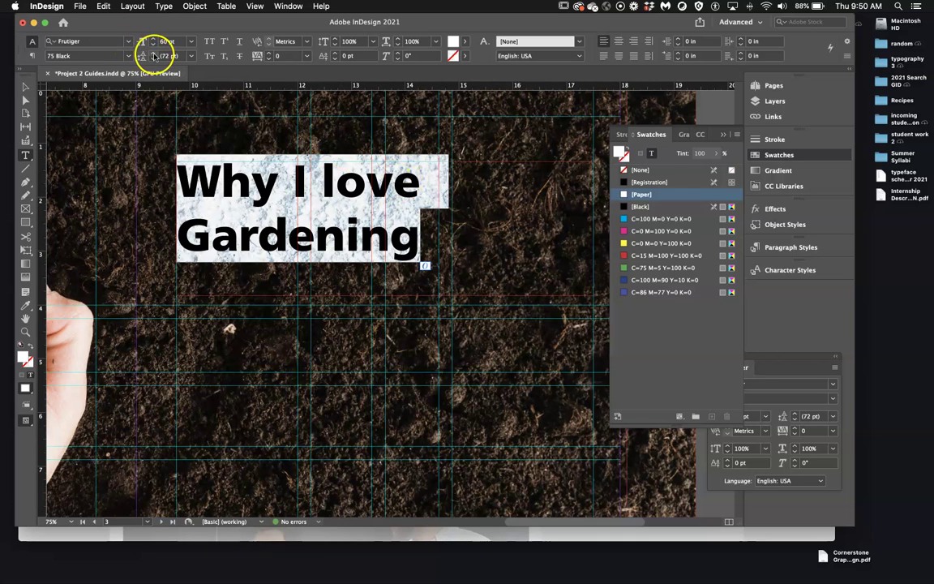
scroll(205, 210, right, 3)
scroll(204, 210, down, 2)
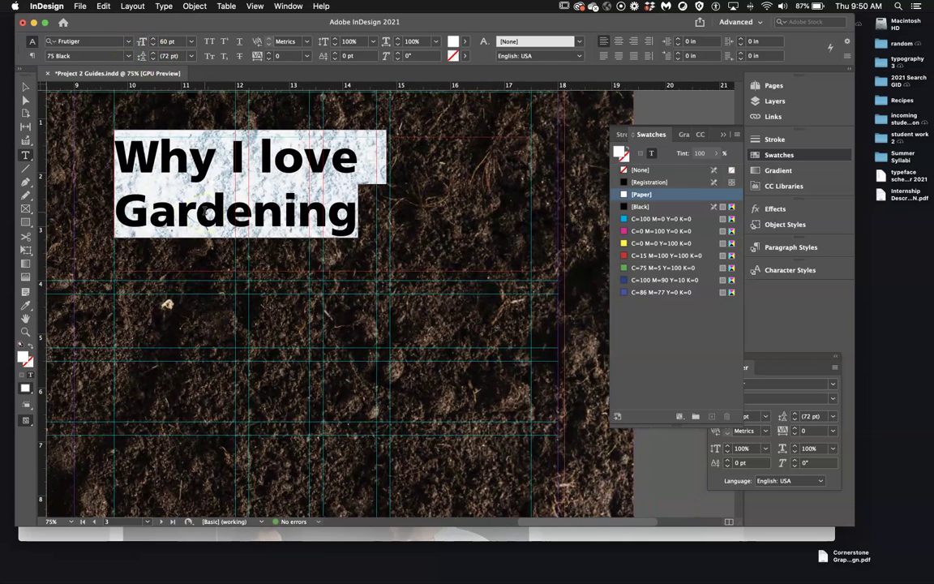
click(151, 52)
click(152, 52)
click(152, 53)
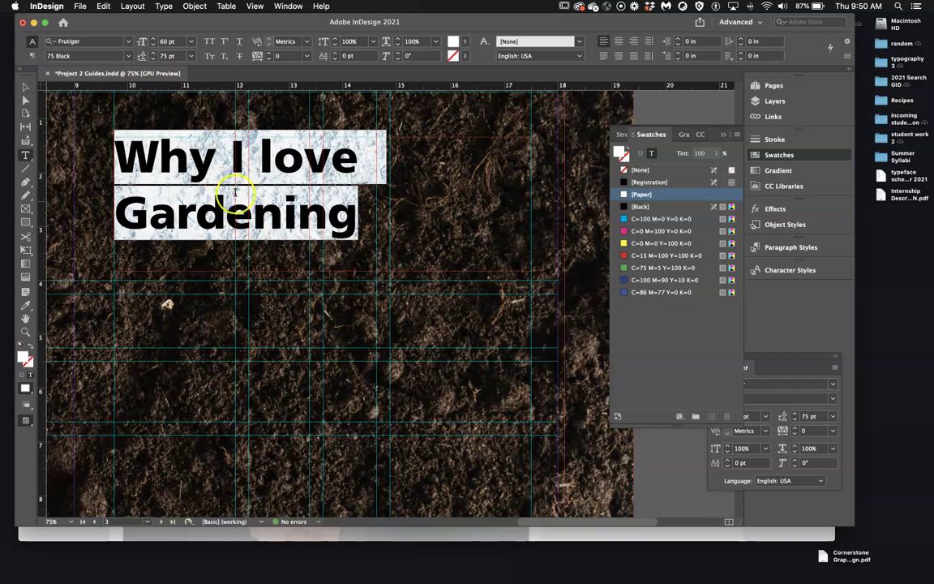
click(191, 42)
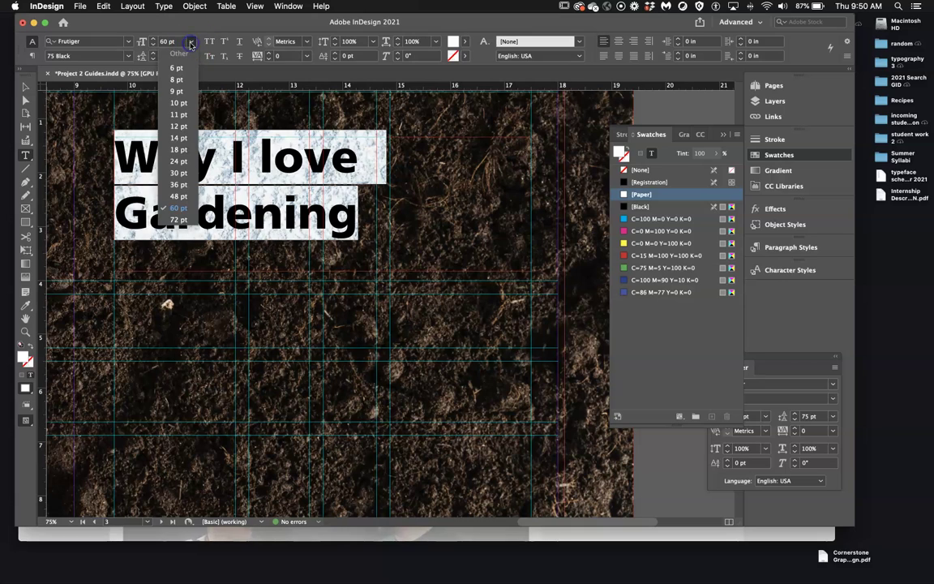
click(183, 220)
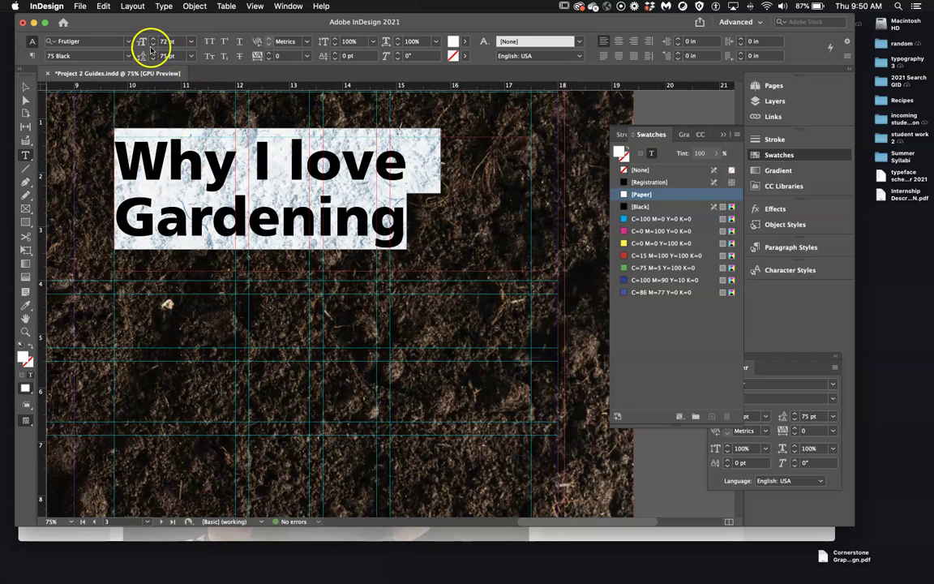
click(178, 43)
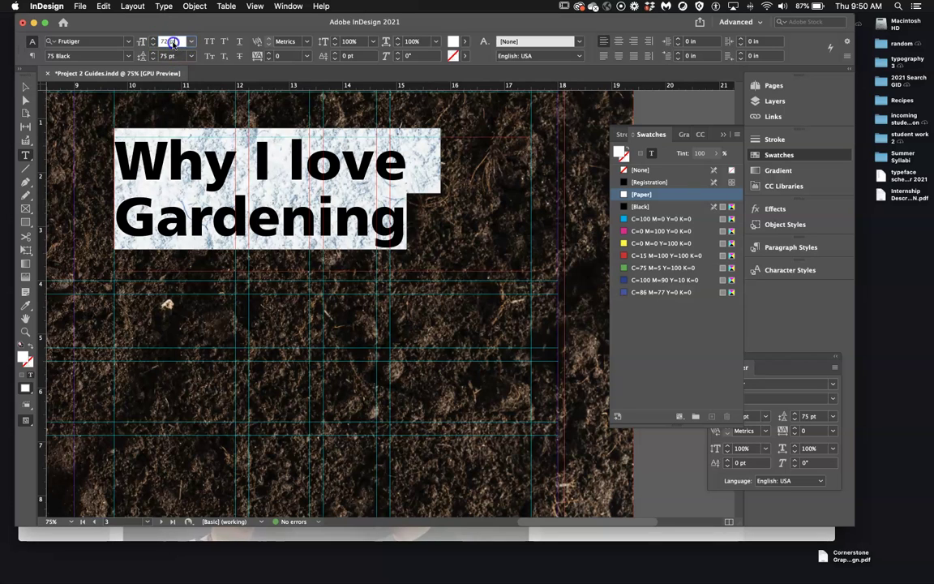
key(Return)
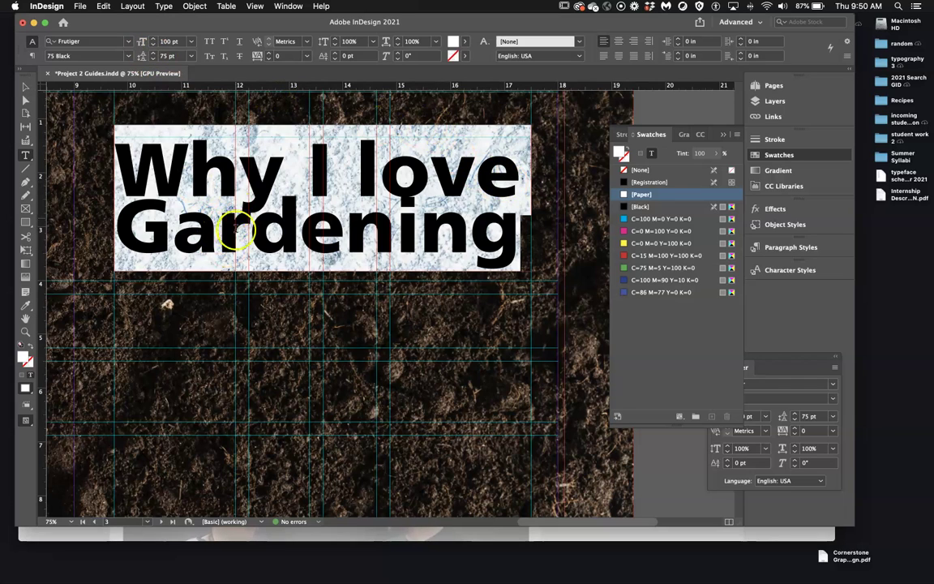
- Increase the leading between the two title lines to 96 pt
click(152, 53)
click(153, 53)
click(153, 52)
click(152, 53)
click(152, 53)
click(153, 53)
click(152, 52)
click(152, 53)
click(153, 53)
click(152, 53)
click(153, 53)
click(152, 53)
click(153, 53)
click(152, 53)
click(152, 52)
click(152, 53)
click(153, 53)
click(152, 52)
click(153, 53)
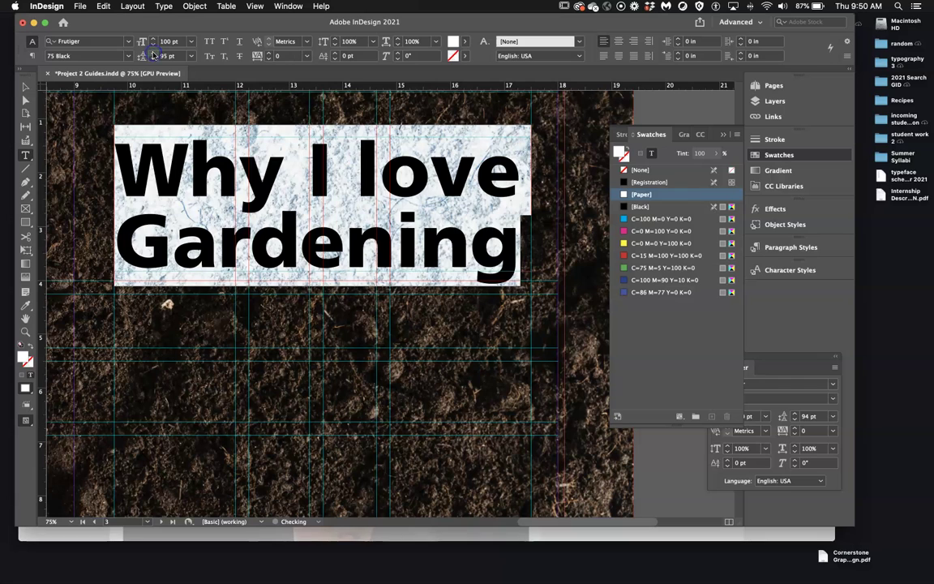
click(153, 53)
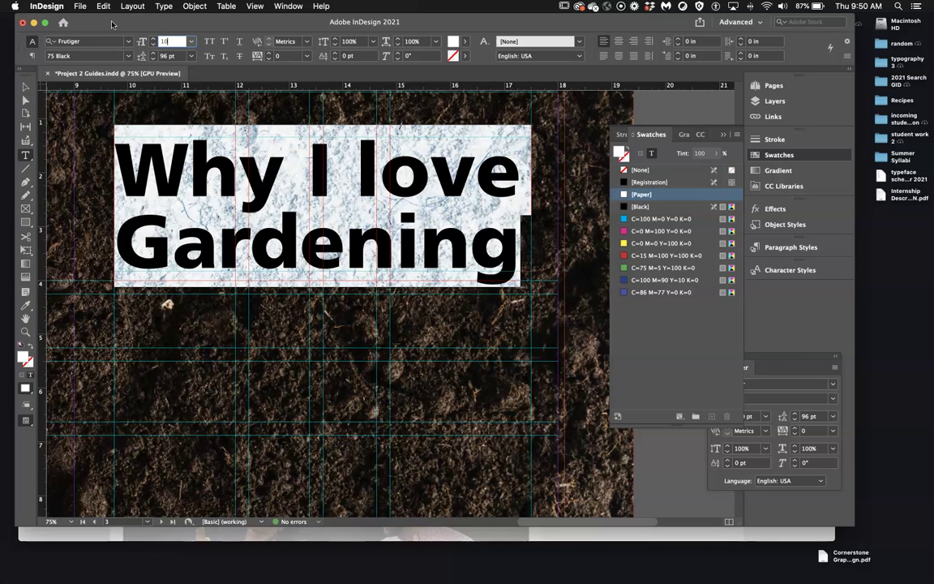
- Fine-tune the title's size, trying 102 pt and then setting it to 103 pt
text(02)
key(Return)
click(179, 43)
click(175, 40)
text(1)
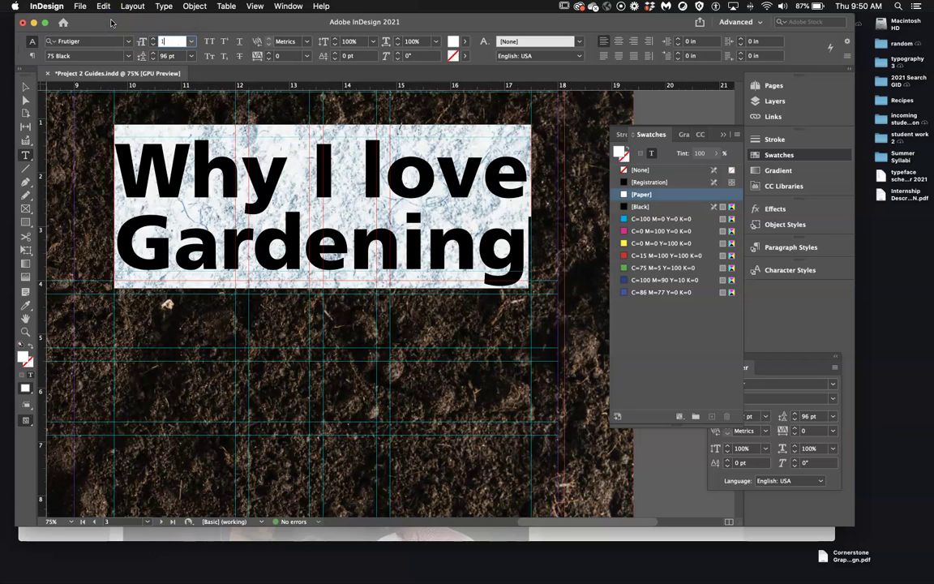
text(03)
key(Return)
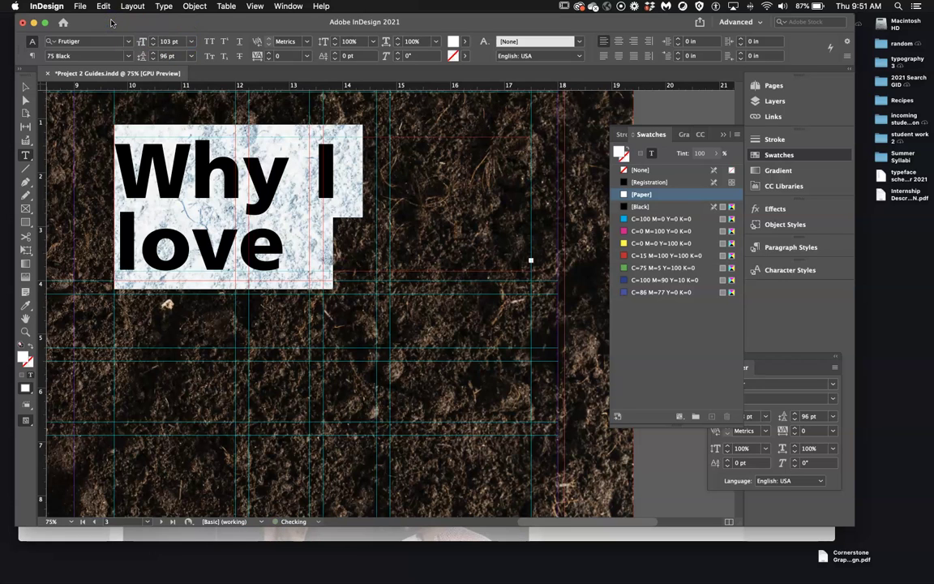
- Enlarge the unrotated title frame to 8.25 by 2.8333 in, extending its lower outer corner so both lines fit
click(25, 87)
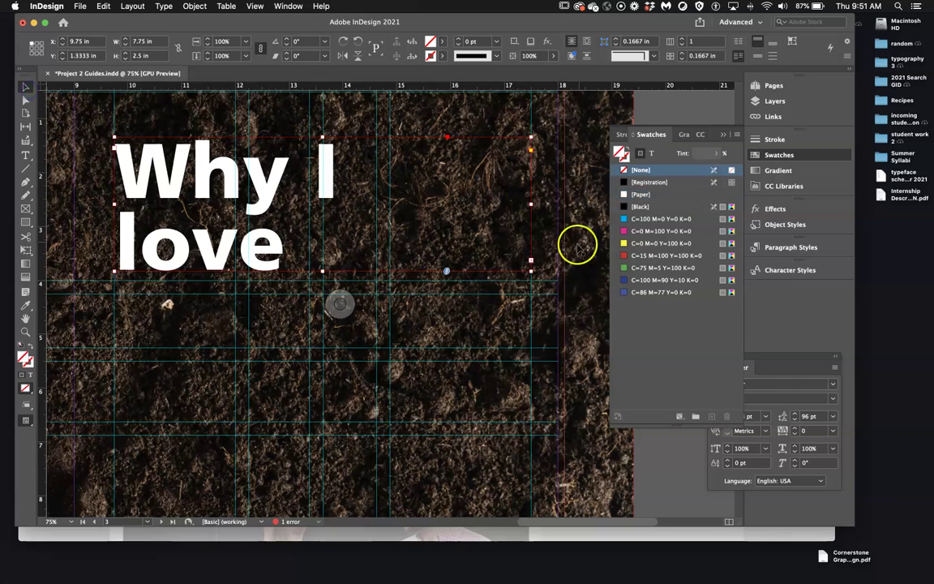
drag(529, 271, 563, 304)
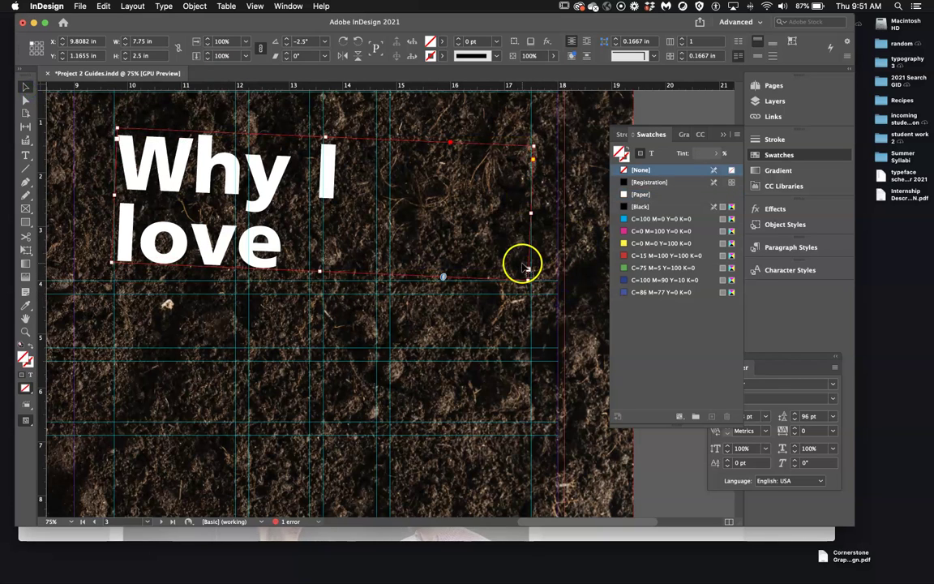
drag(527, 268, 527, 271)
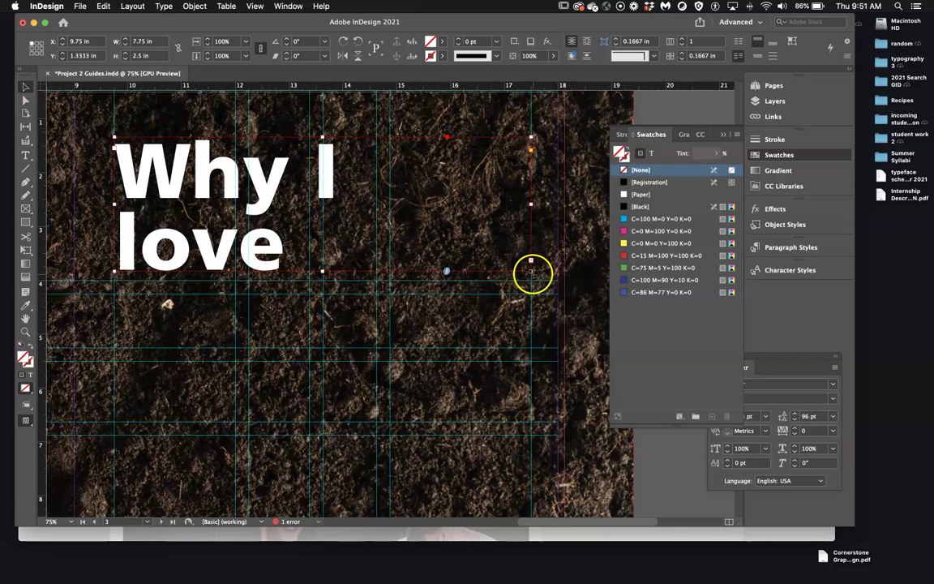
drag(531, 271, 556, 287)
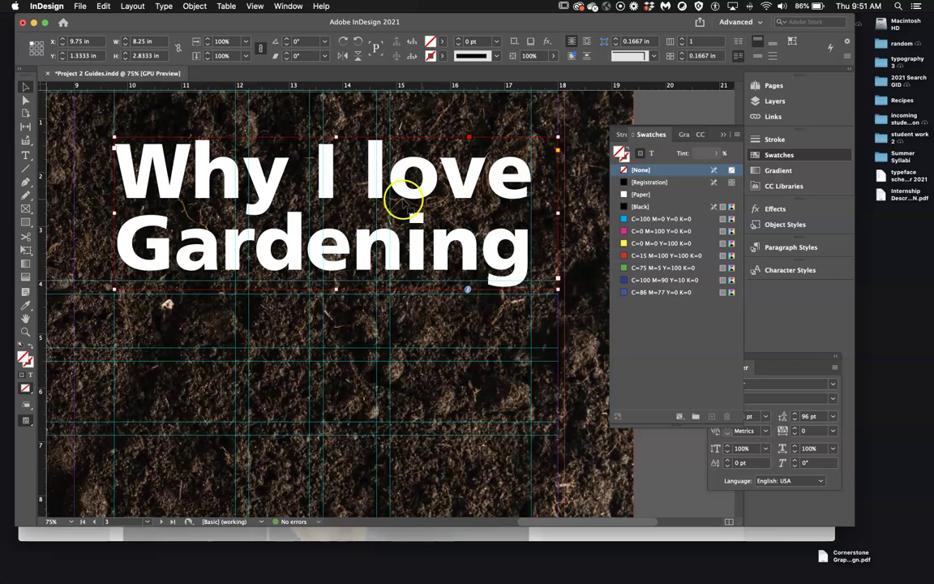
- Check how the enlarged title sits on the 2-3 spread in relation to the soil photo and the guides
key(super+minus)
key(super+minus)
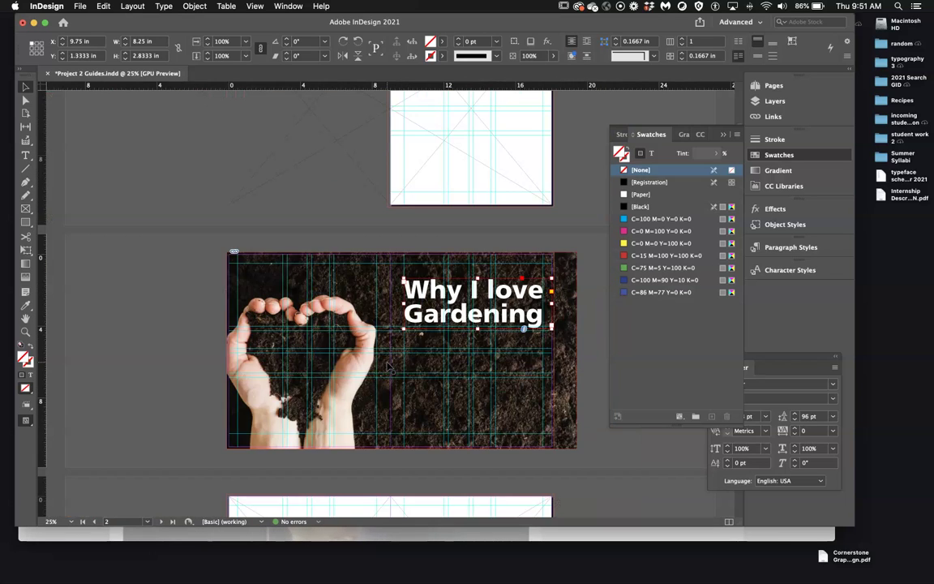
key(super+minus)
key(super+equal)
key(super+minus)
key(super+equal)
key(super+equal)
key(super+equal)
key(super+equal)
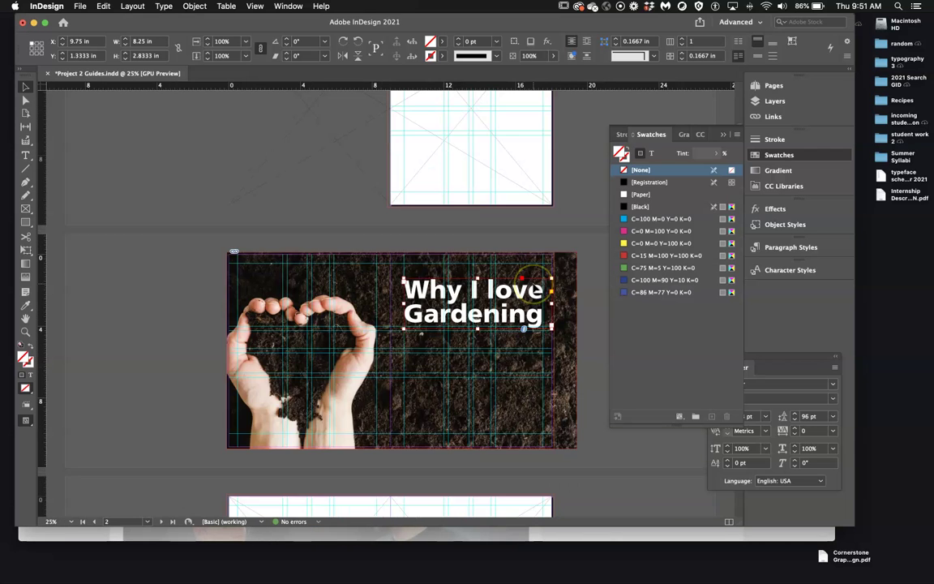
- Draw a text frame about 3.63 by 5.6 in below the title on page 3, aligned to the column guides
scroll(527, 290, down, 5)
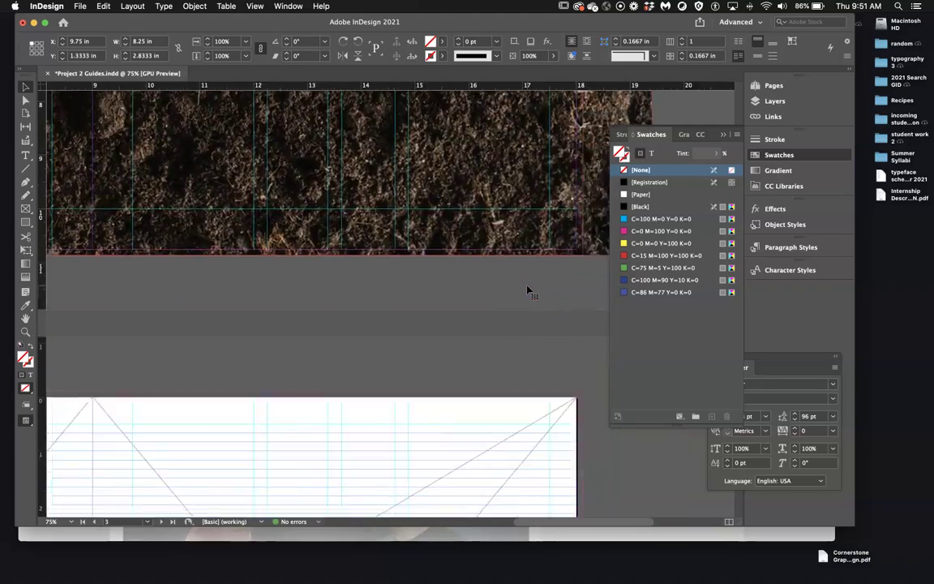
scroll(527, 290, up, 4)
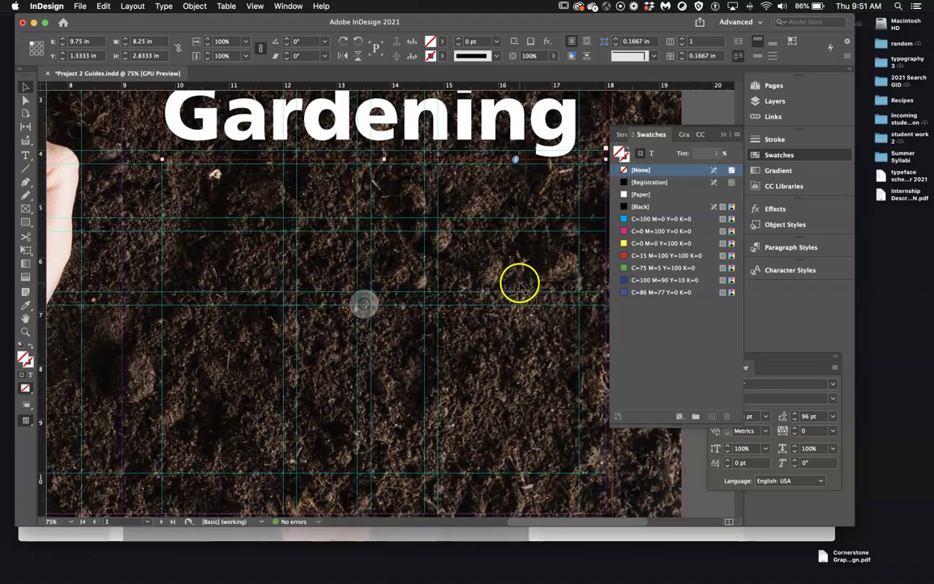
click(26, 156)
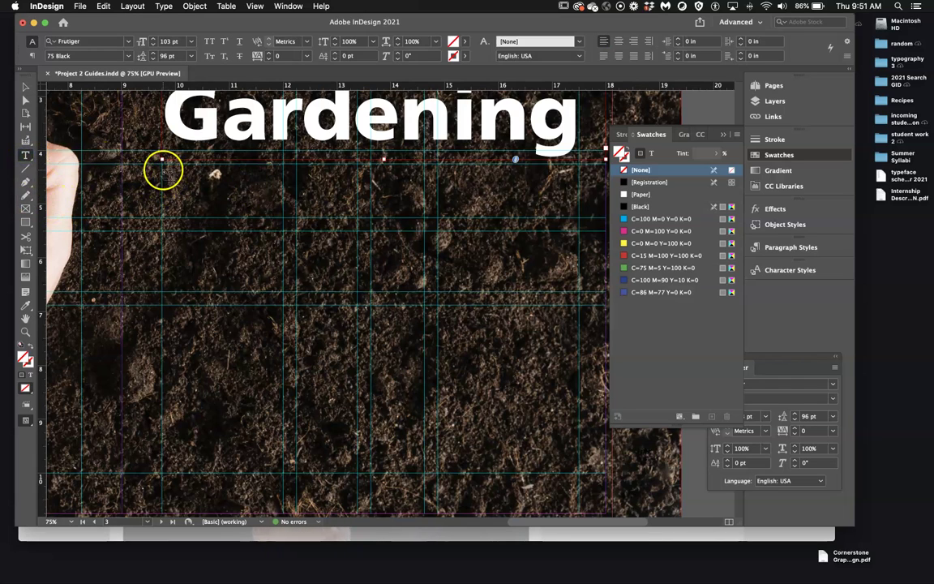
drag(163, 172, 361, 475)
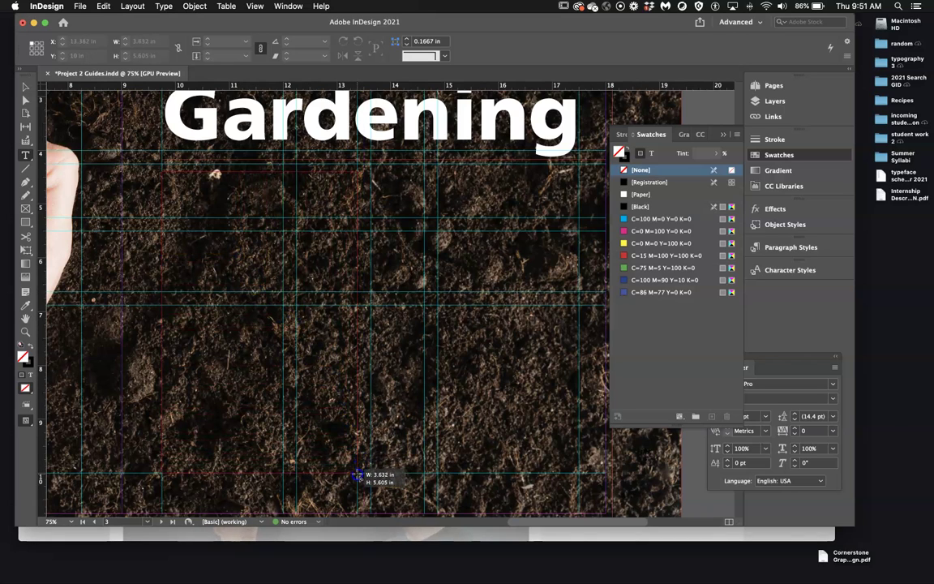
- Switch to Firefox and search Google for "why I love gardening" in a new tab
drag(357, 476, 356, 475)
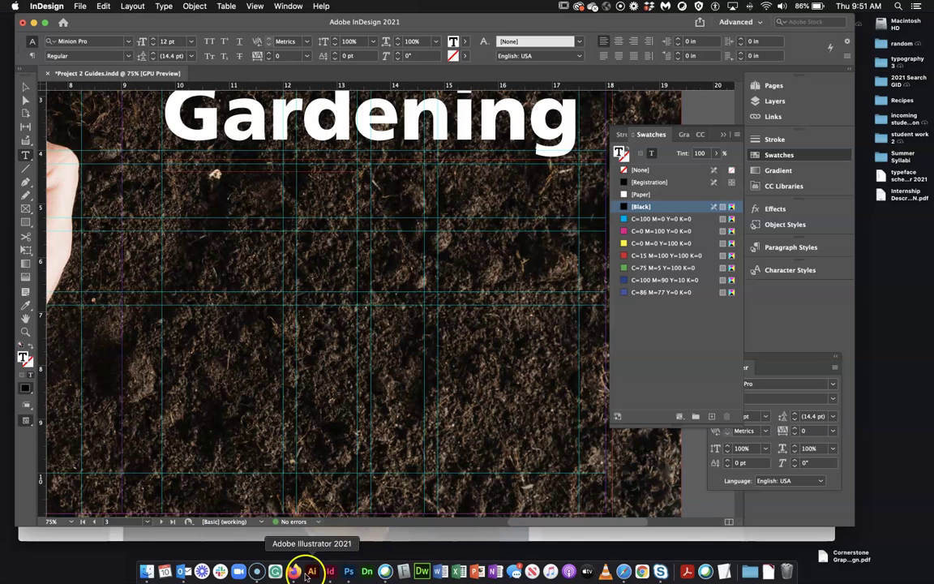
click(294, 572)
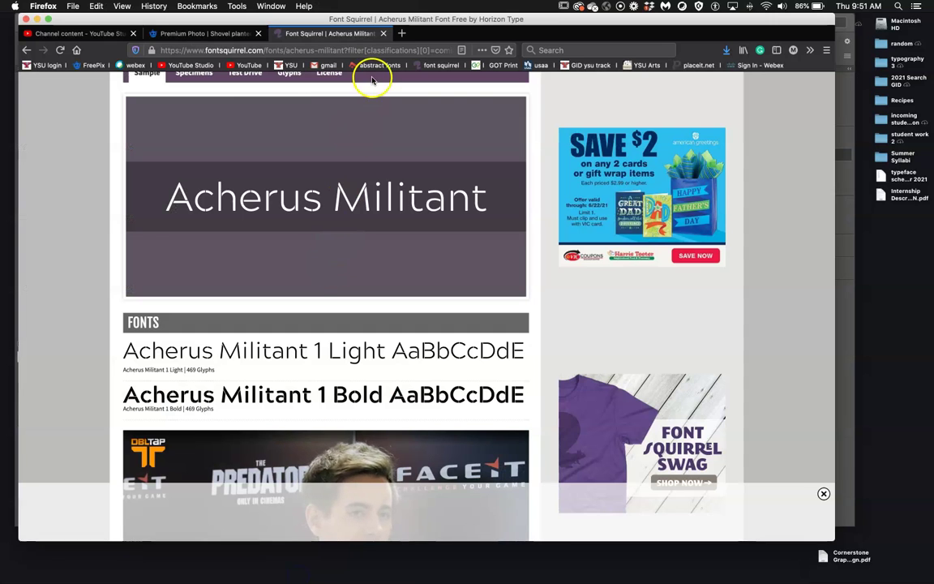
click(408, 33)
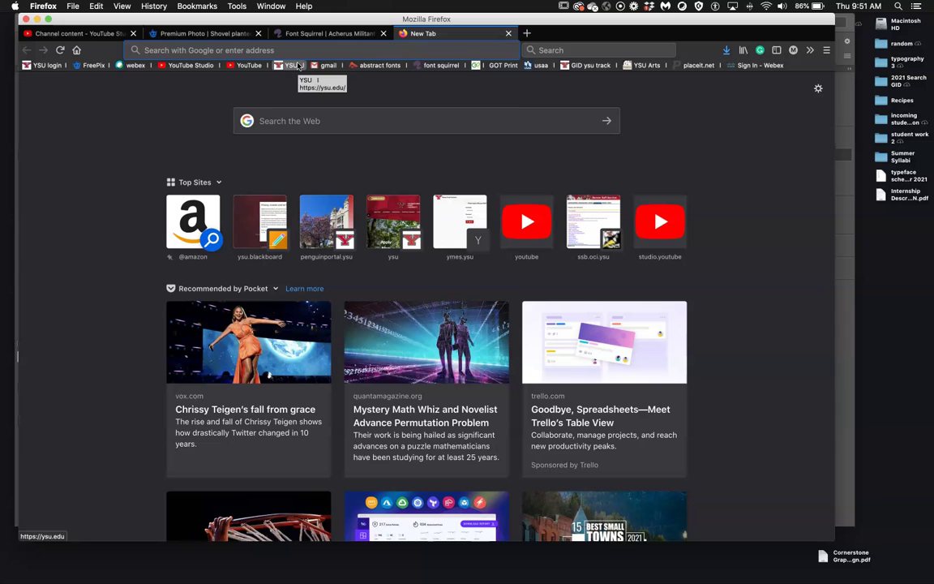
text(why i love gar)
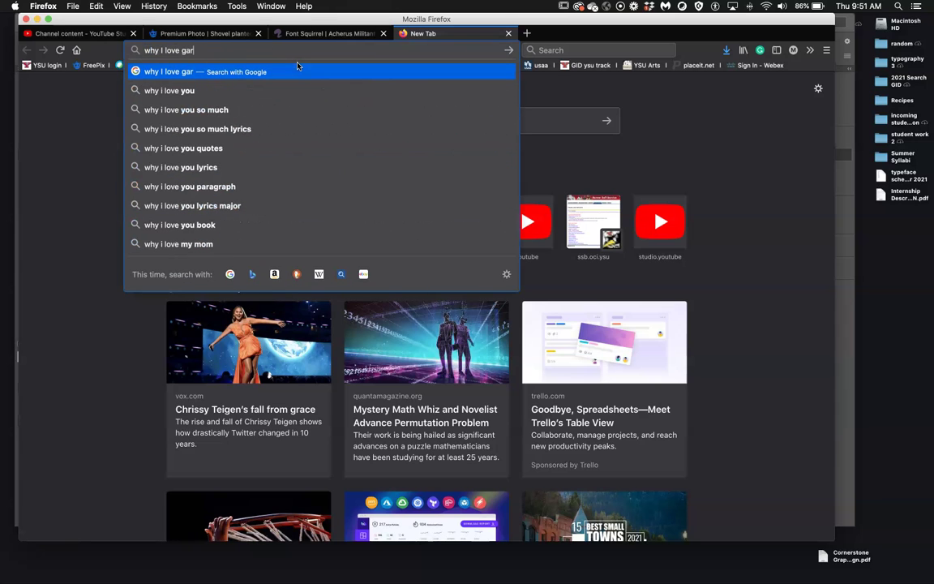
text(denin)
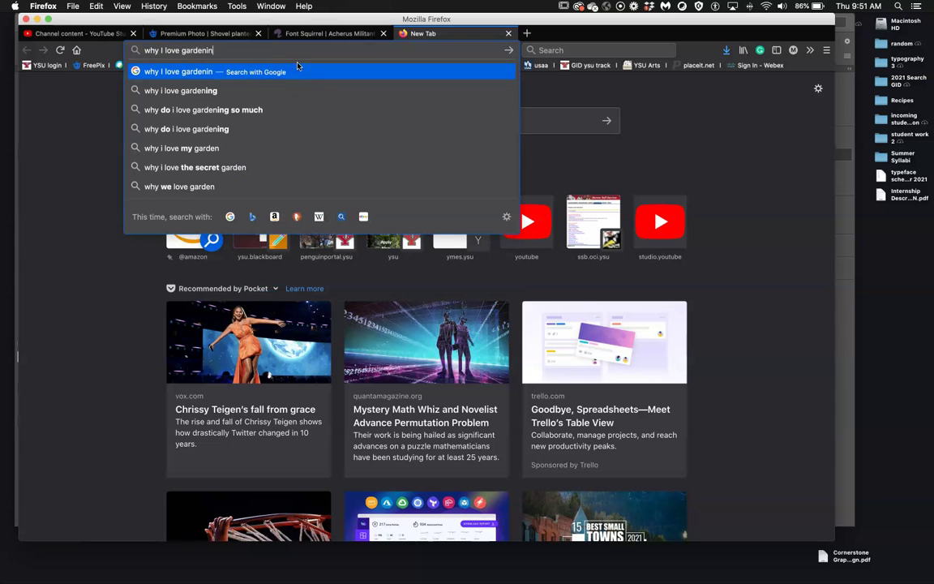
text(g)
key(Return)
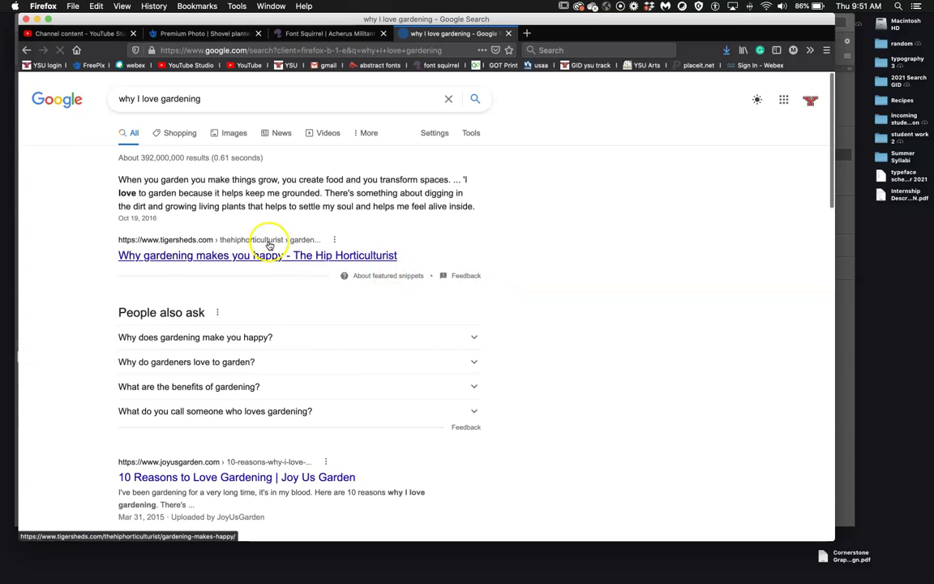
- Skim The Hip Horticulturist article "Why gardening makes you happy", then go back and look through the other search results
click(249, 256)
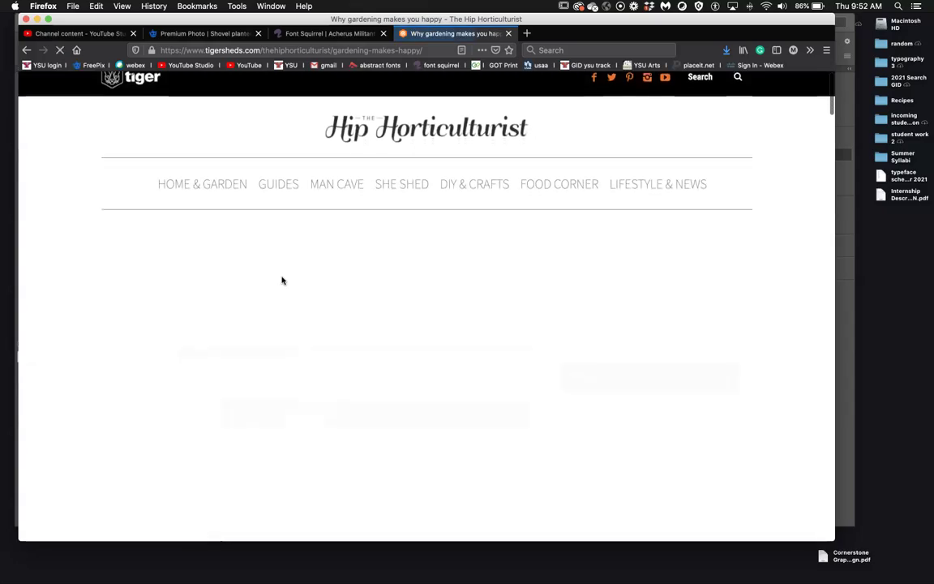
scroll(282, 280, down, 5)
scroll(282, 280, down, 10)
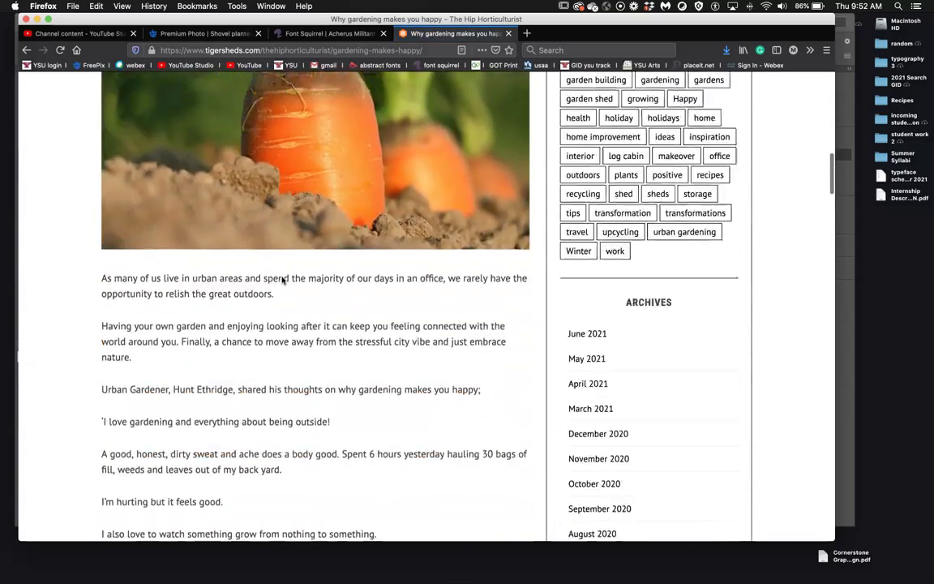
scroll(282, 280, down, 5)
scroll(282, 280, up, 10)
scroll(282, 280, up, 3)
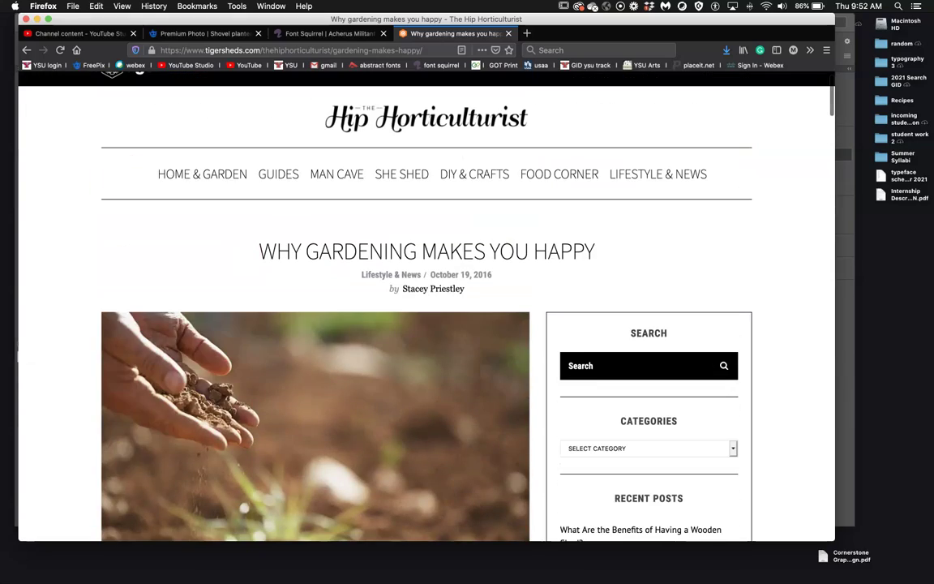
click(24, 49)
scroll(346, 348, down, 5)
scroll(346, 348, down, 2)
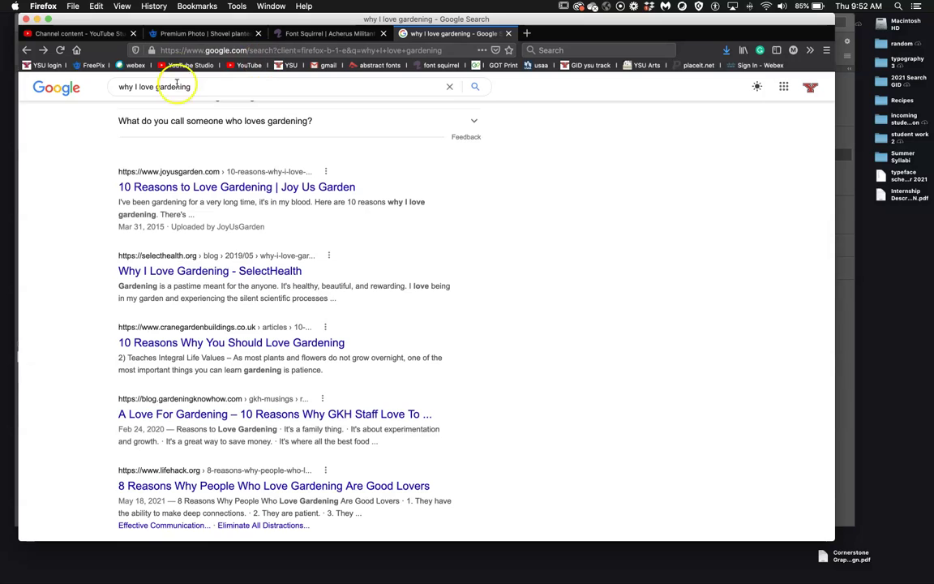
- Search Google for "the joys of gardening" and look through the results for a usable article
triple_click(194, 88)
text(the )
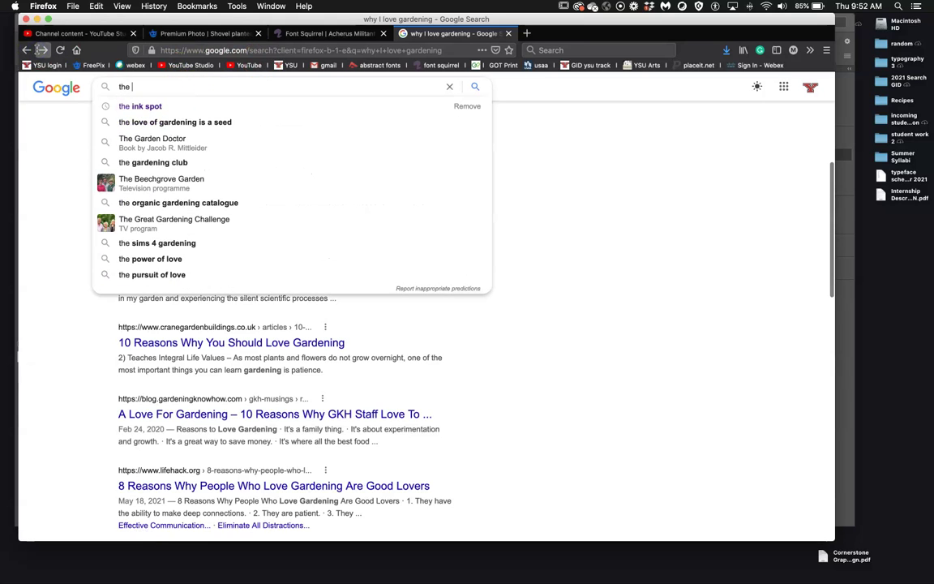
text(joys of gardi)
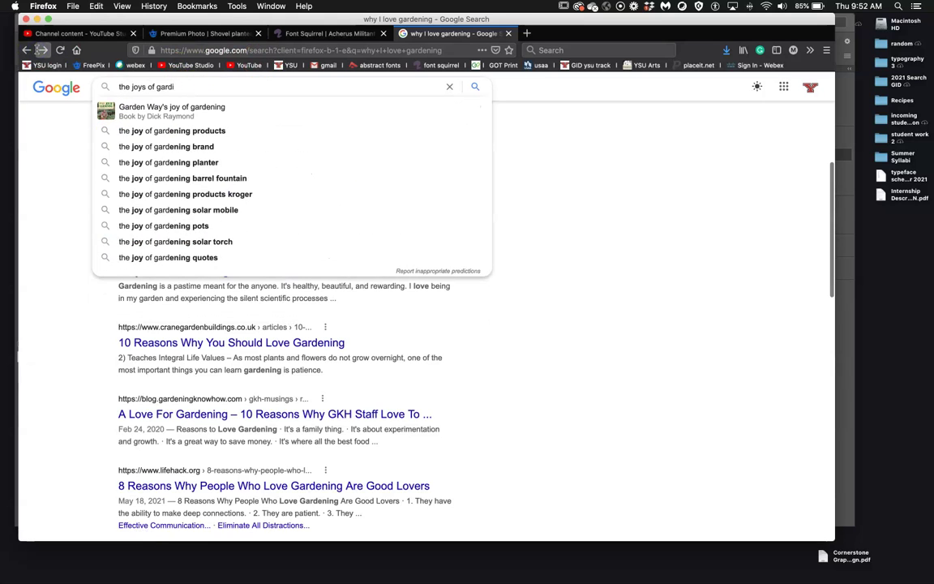
text(ng)
key(Return)
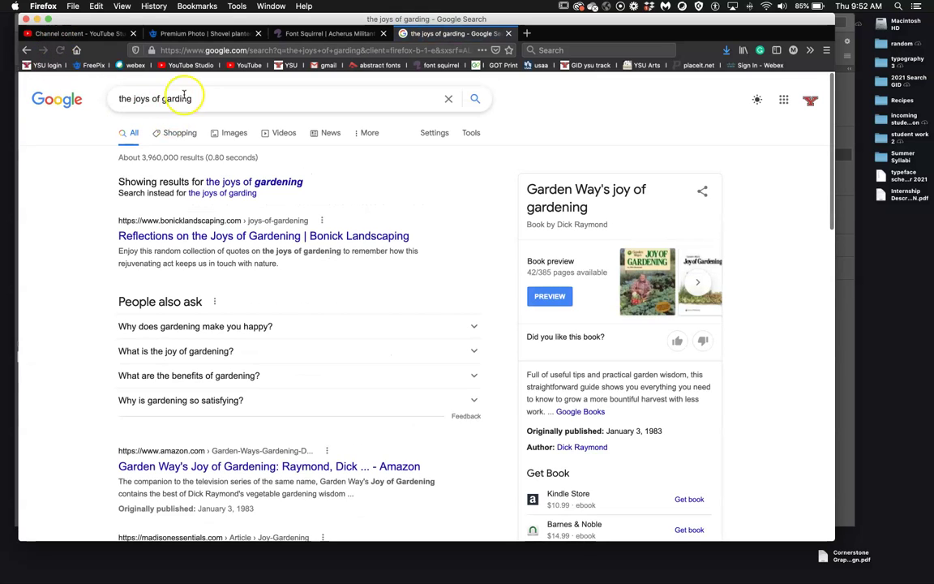
click(271, 183)
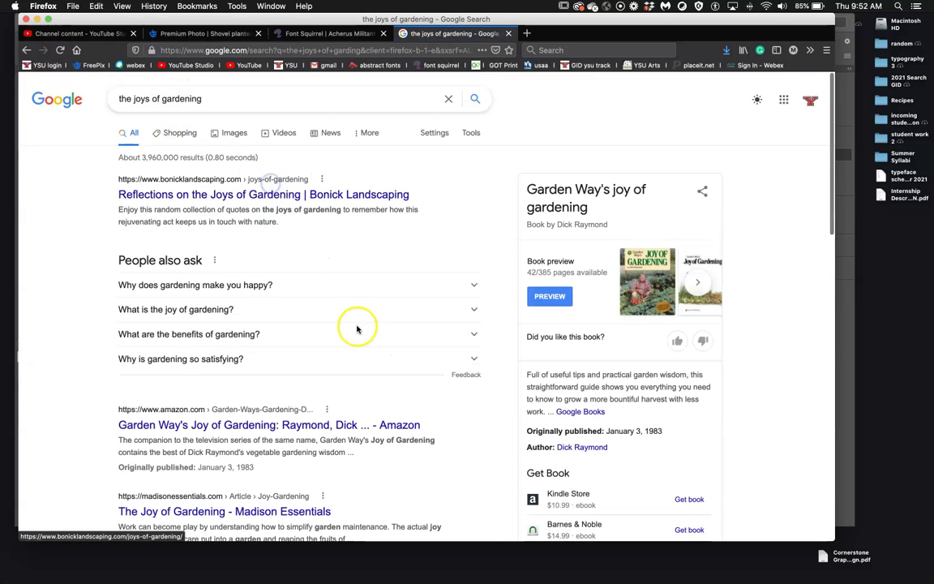
scroll(361, 363, down, 2)
scroll(340, 378, down, 1)
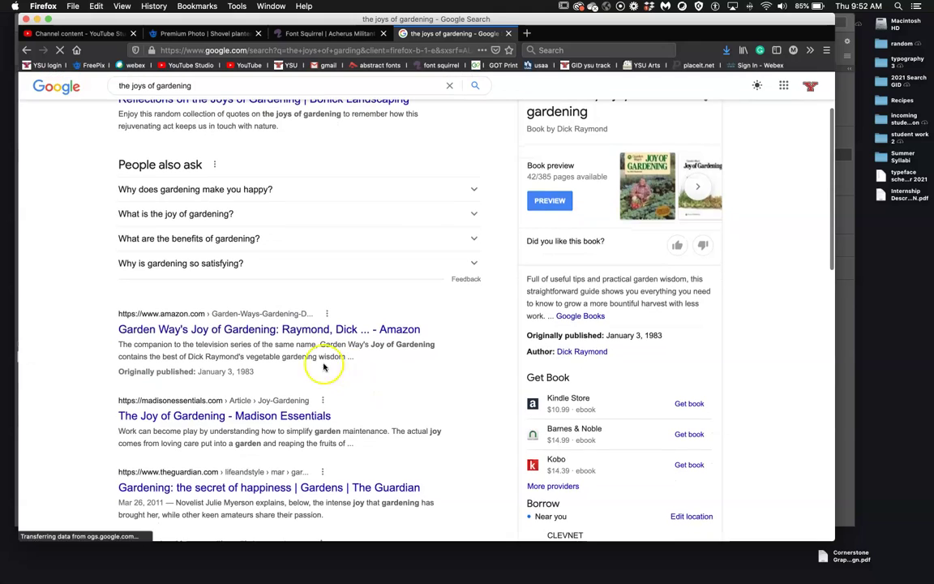
scroll(284, 395, down, 2)
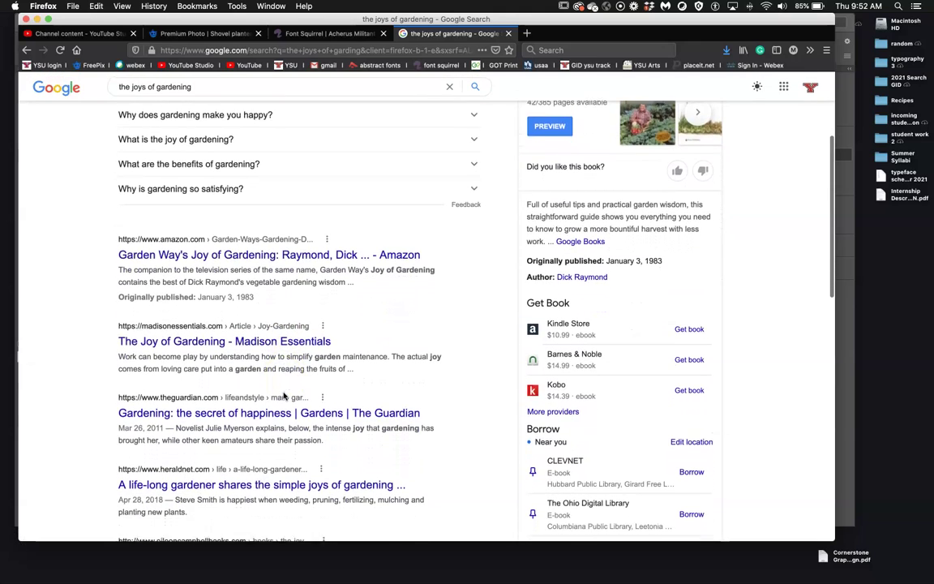
scroll(278, 364, down, 3)
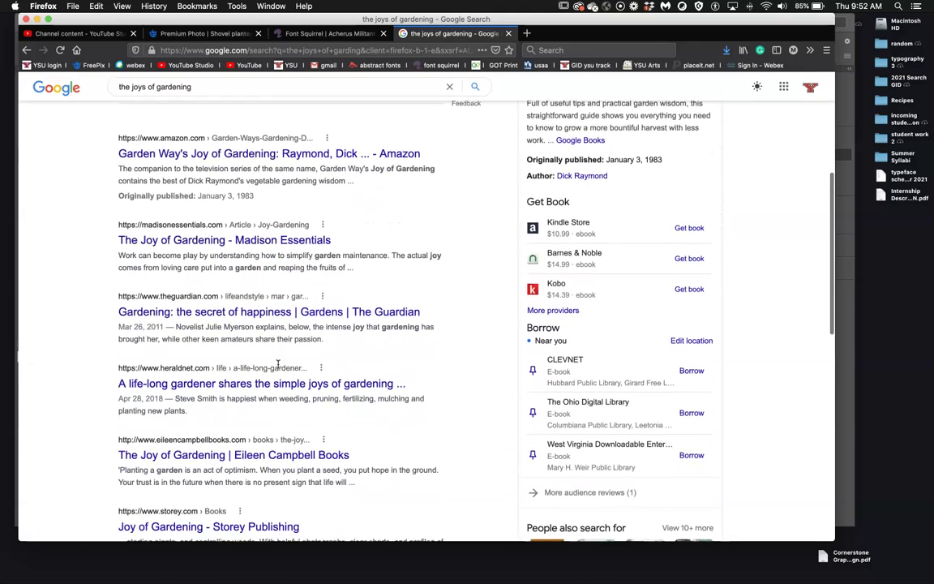
- Open The Guardian's article "Gardening: the secret of happiness" at its opening paragraphs
click(232, 298)
scroll(333, 359, down, 10)
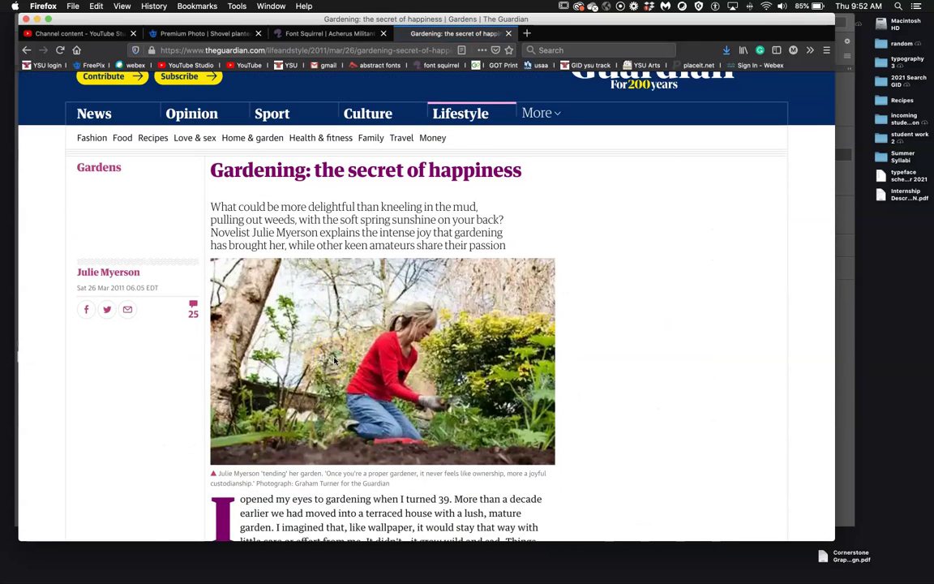
scroll(333, 361, up, 1)
click(287, 153)
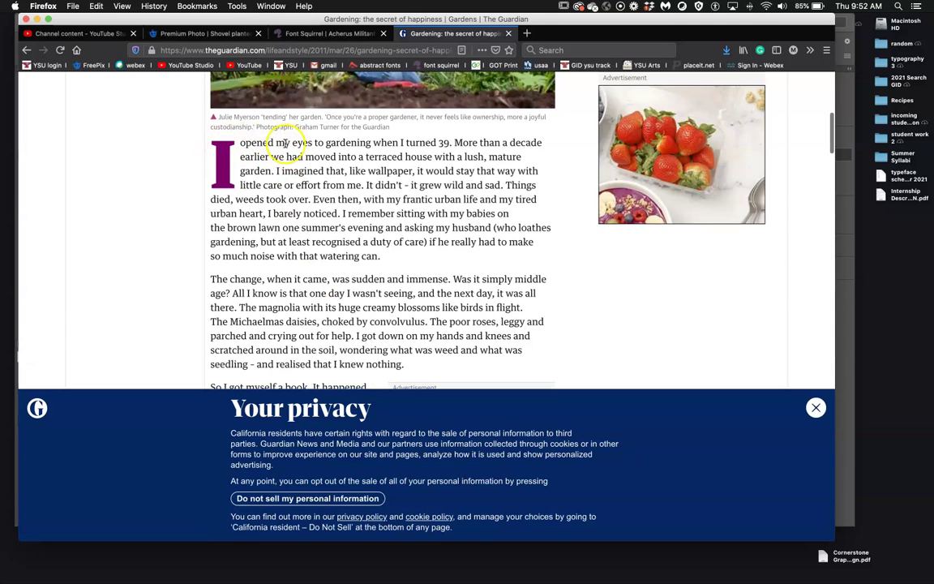
- Try to select the article's body text from its opening paragraph onward
drag(225, 153, 458, 373)
scroll(459, 373, down, 5)
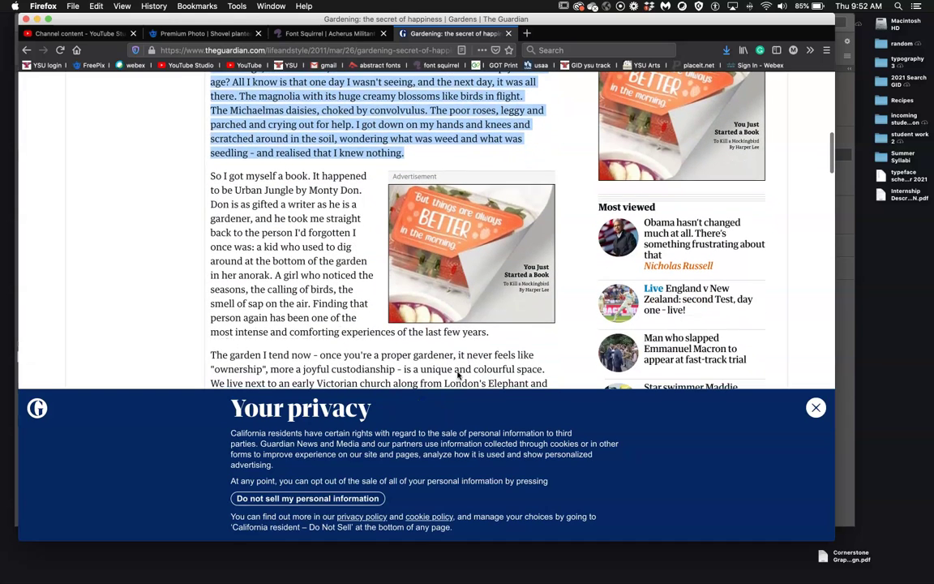
click(335, 154)
scroll(328, 177, up, 3)
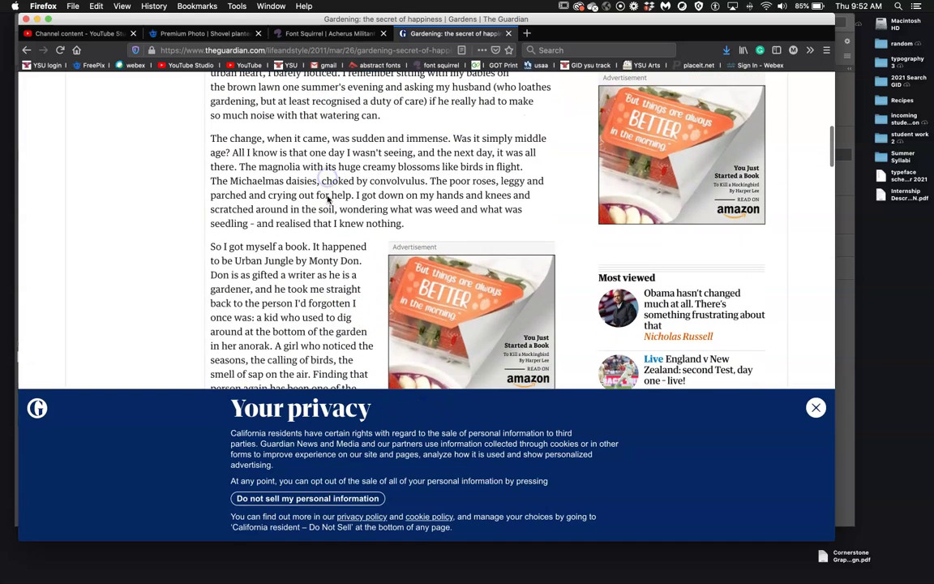
drag(236, 93, 321, 410)
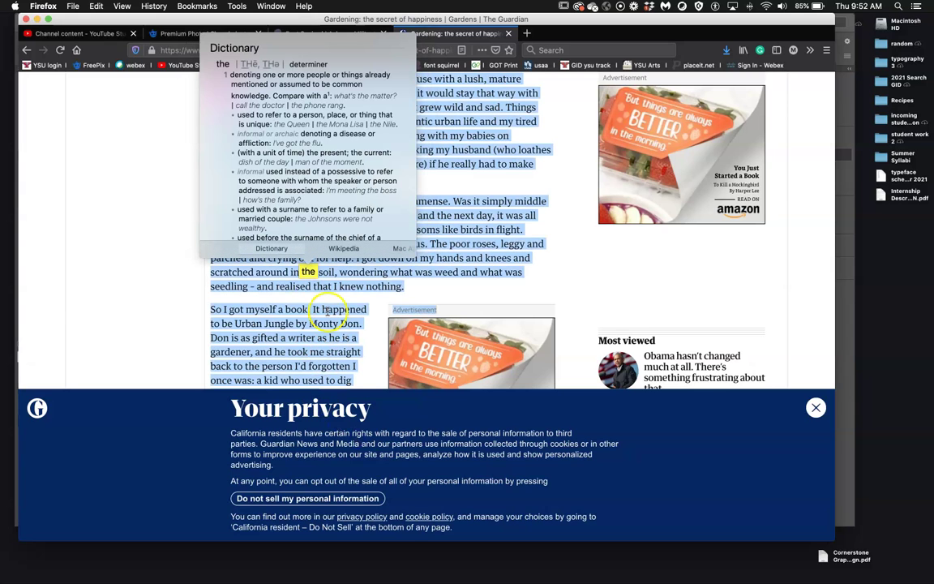
- Dismiss the privacy banner and reduce the page zoom to 30% so most of the article fits on screen
click(815, 407)
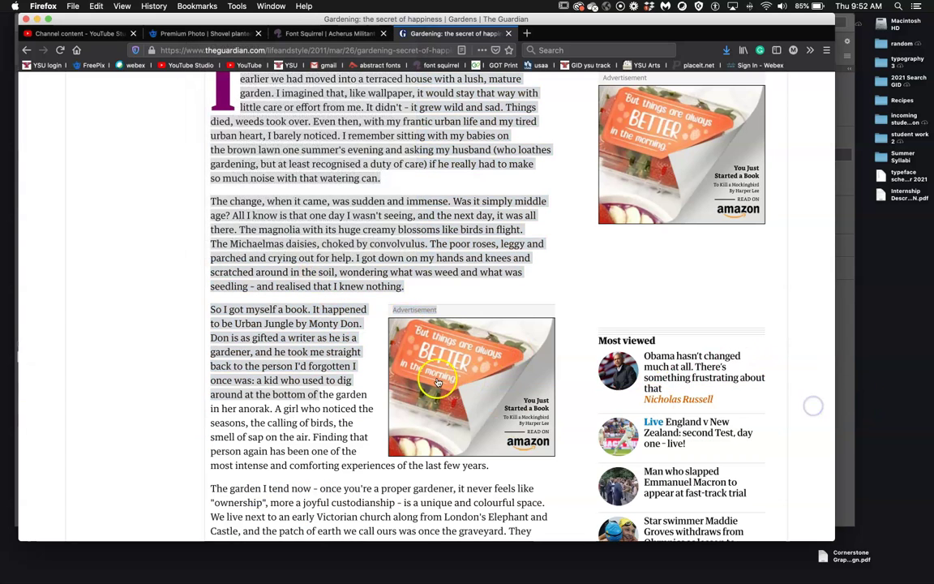
key(super+minus)
key(super+minus)
key(super+minus)
key(super+minus)
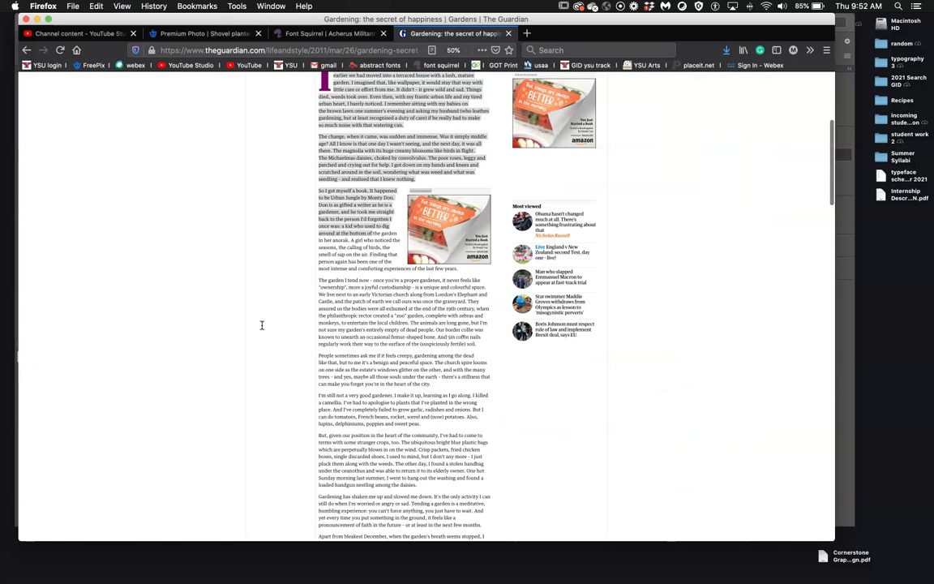
key(super+minus)
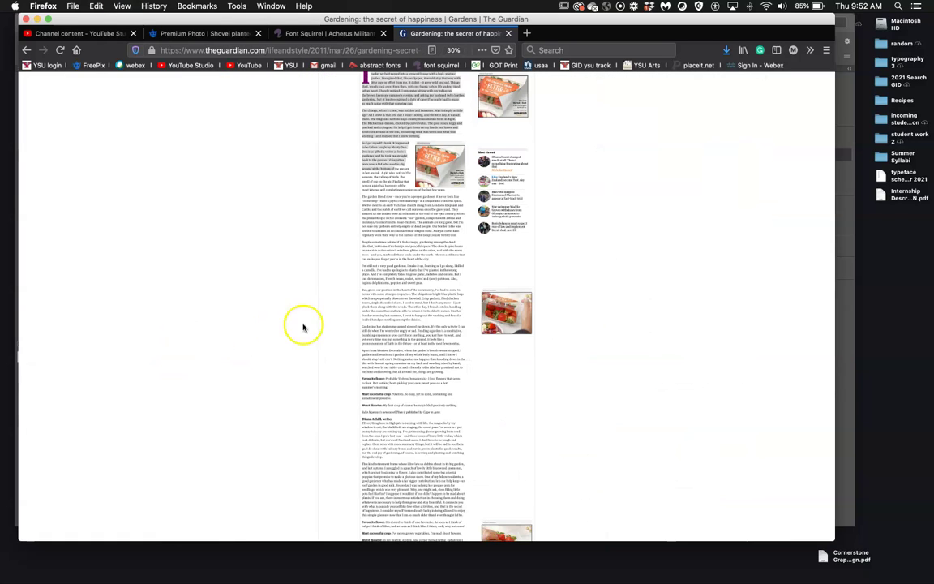
- Copy the article's text from "opened my eyes to gardening" up to the "Favourite flower" paragraph and return to InDesign
click(304, 328)
scroll(323, 319, up, 3)
click(409, 183)
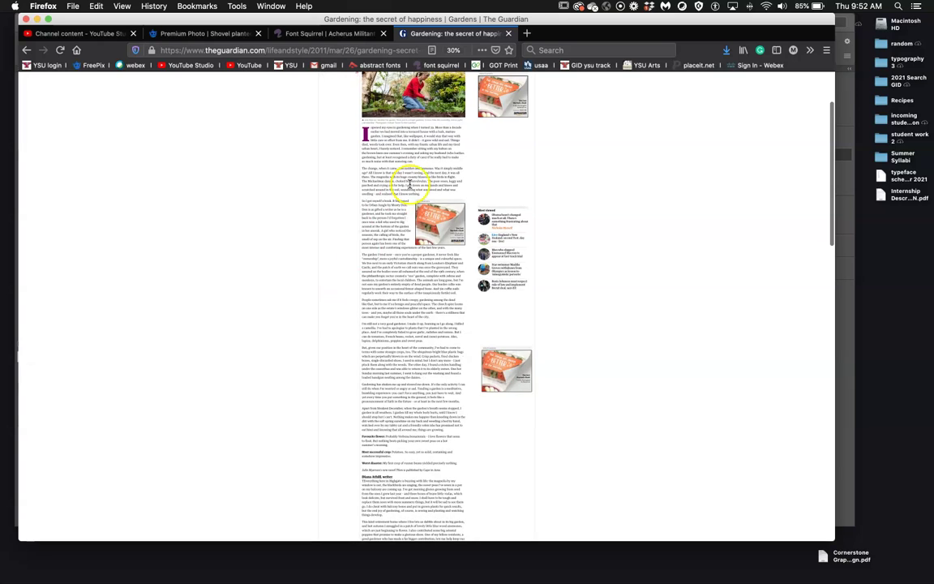
drag(369, 130, 463, 454)
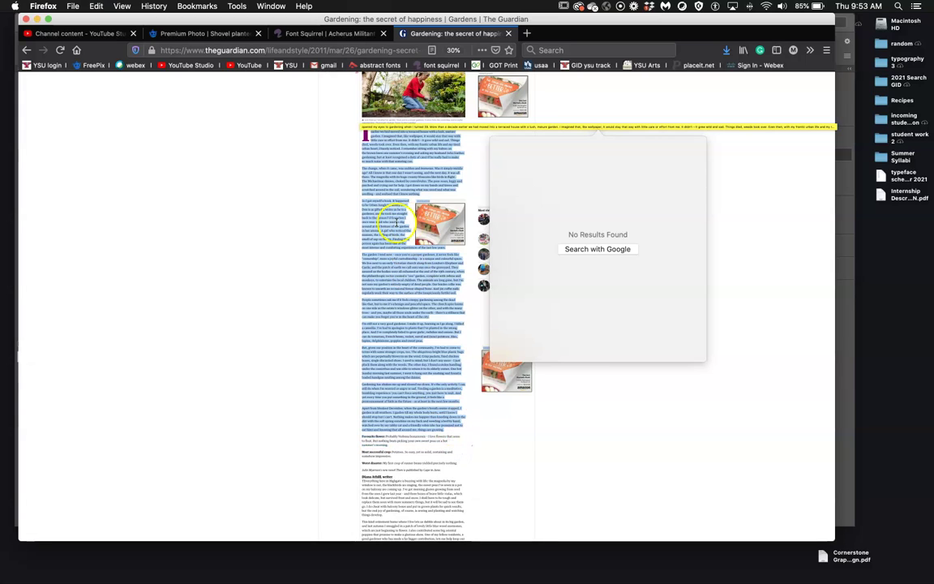
click(37, 18)
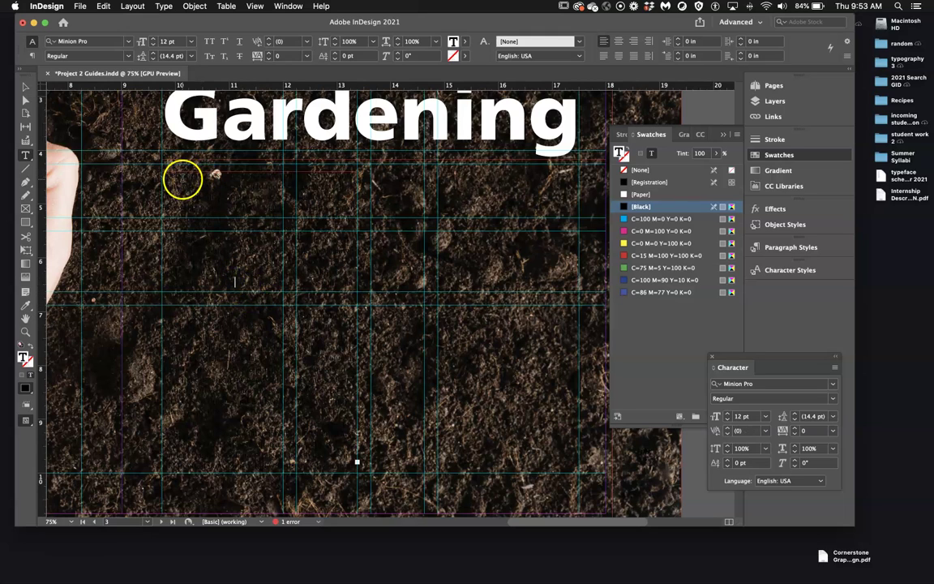
- Replace the text frame below the title on page 3 with a new one about 3.63 by 5.75 in, snapped to the guides
click(25, 87)
click(215, 172)
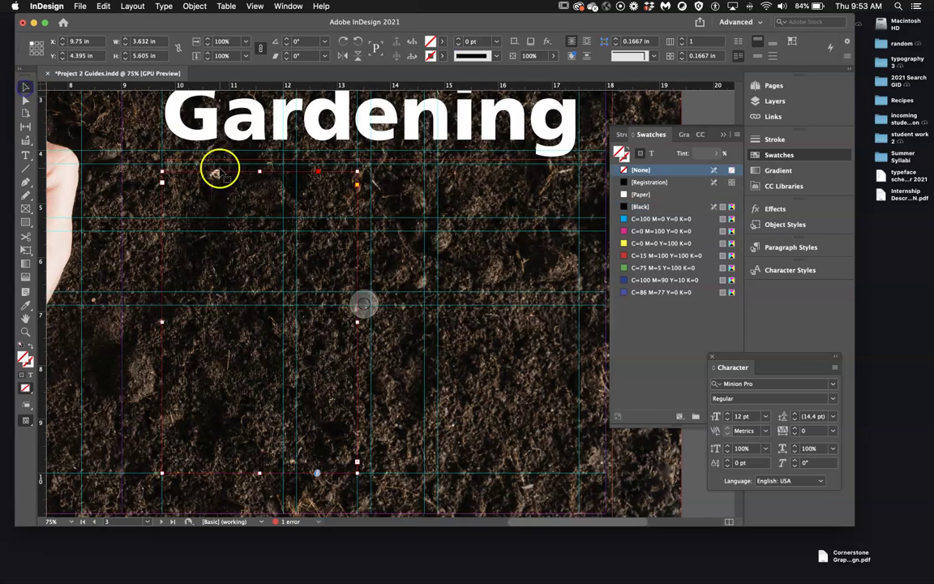
key(Delete)
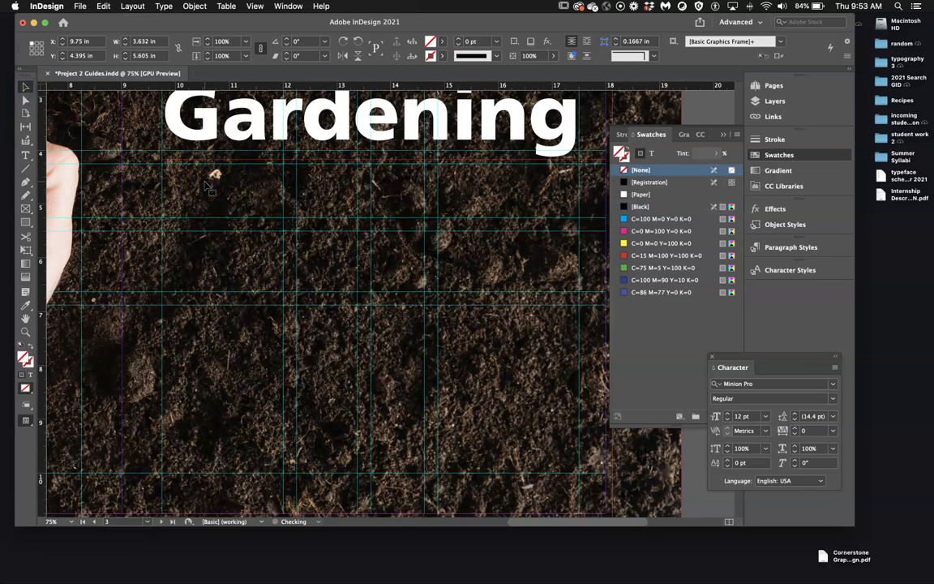
click(25, 154)
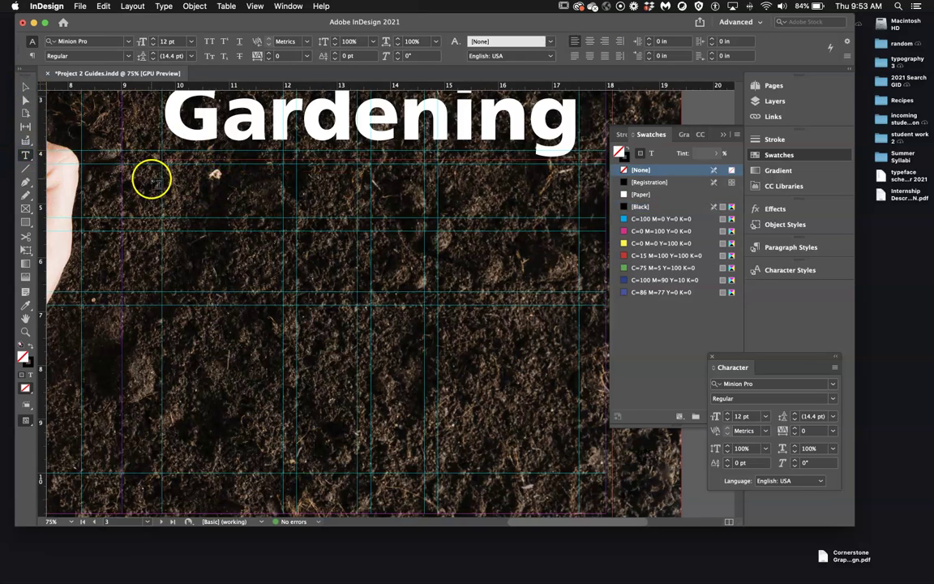
drag(163, 166, 359, 473)
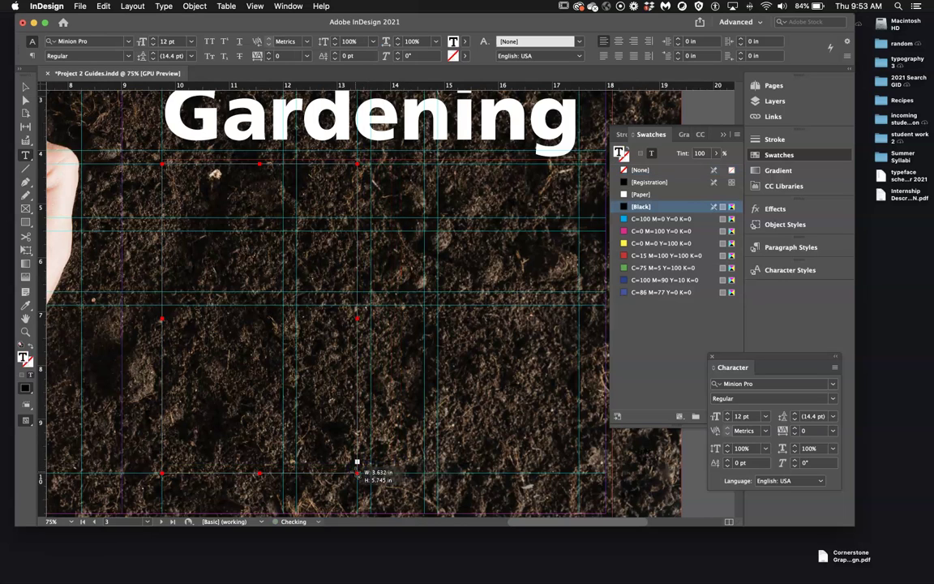
- Paste the copied article text into the new frame and color all of it [Paper]
key(super+a)
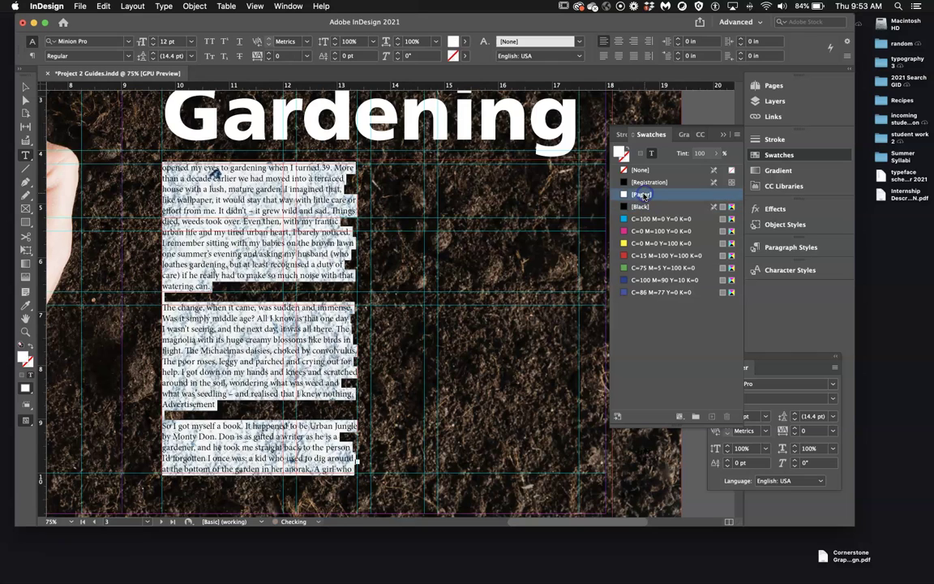
key(super+z)
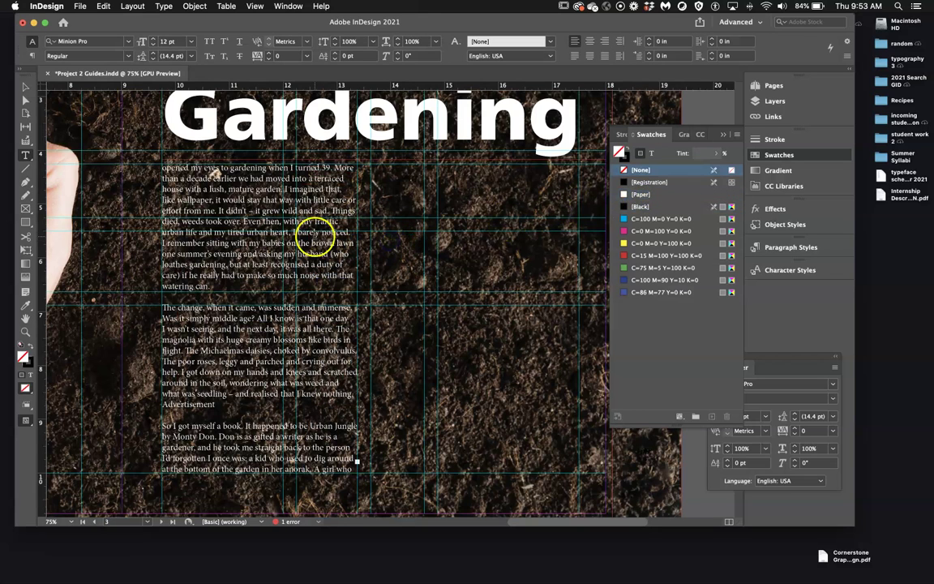
click(25, 88)
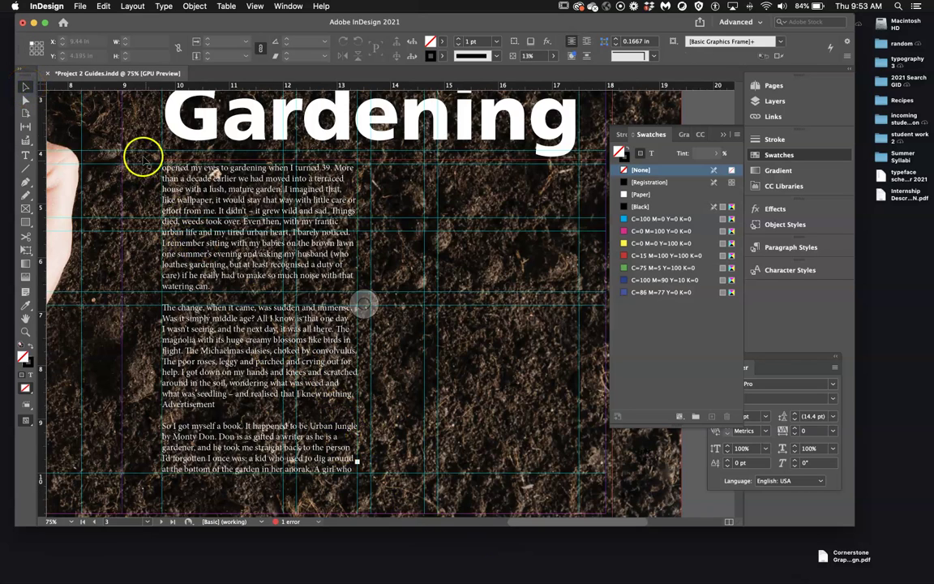
- Add the missing "I" at the start of the body text and set all of the text to 9 pt
click(25, 157)
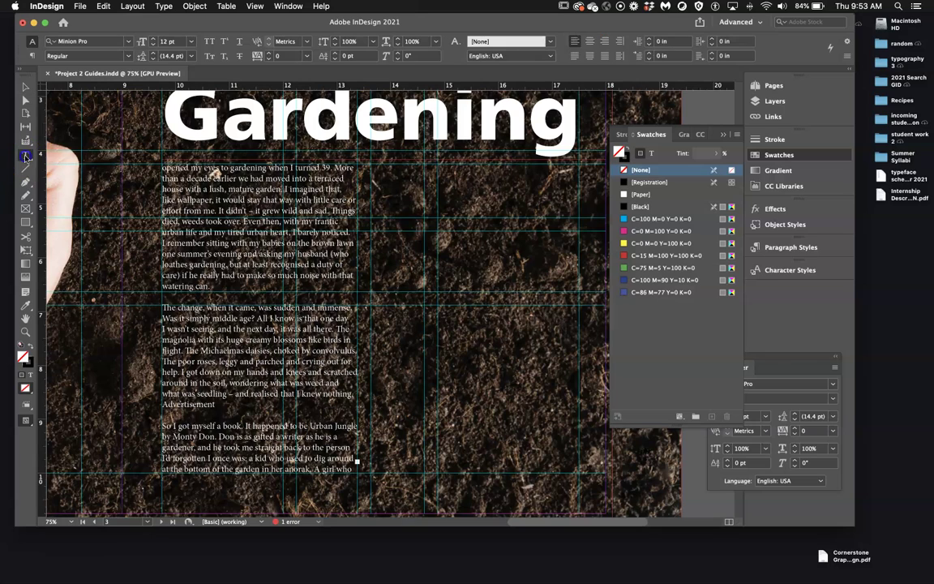
click(159, 169)
text(I)
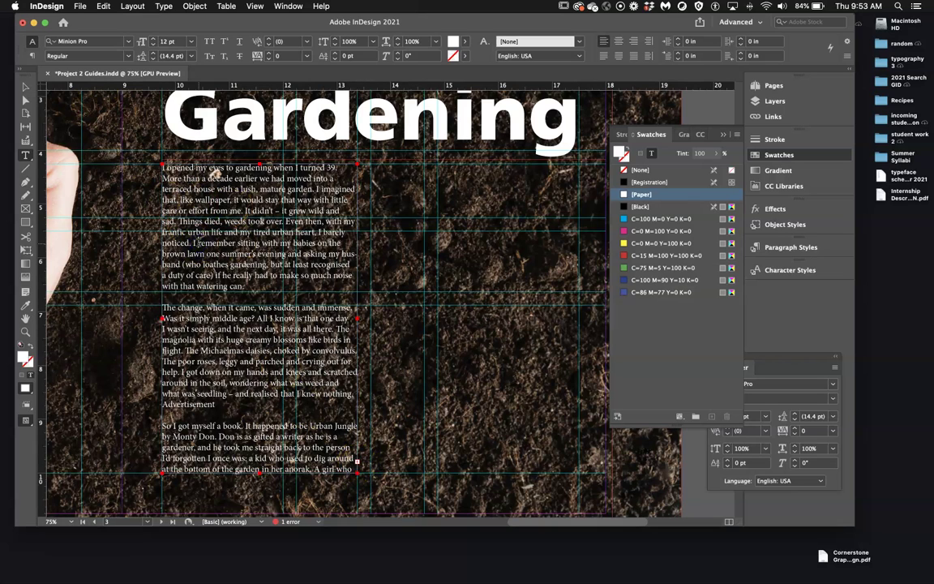
key(super+a)
click(188, 42)
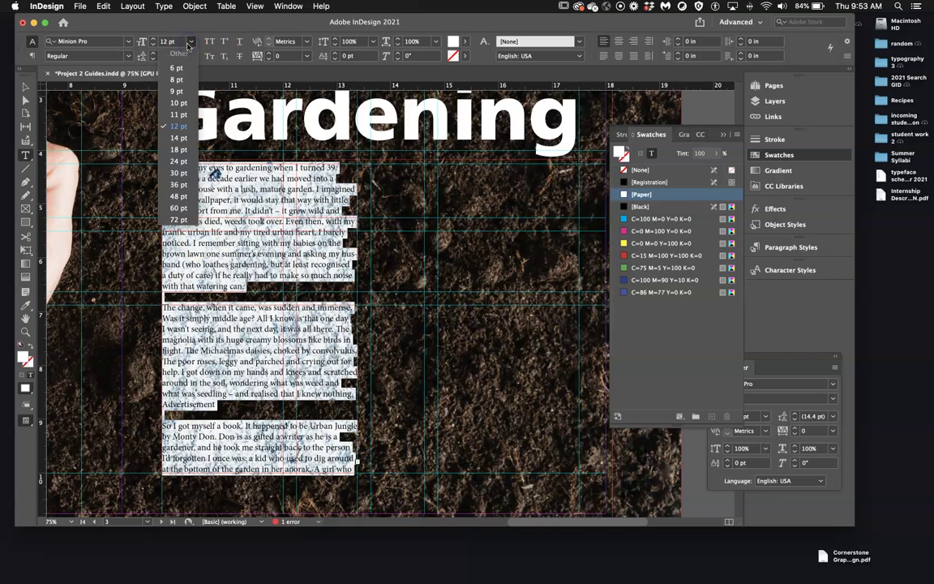
click(185, 91)
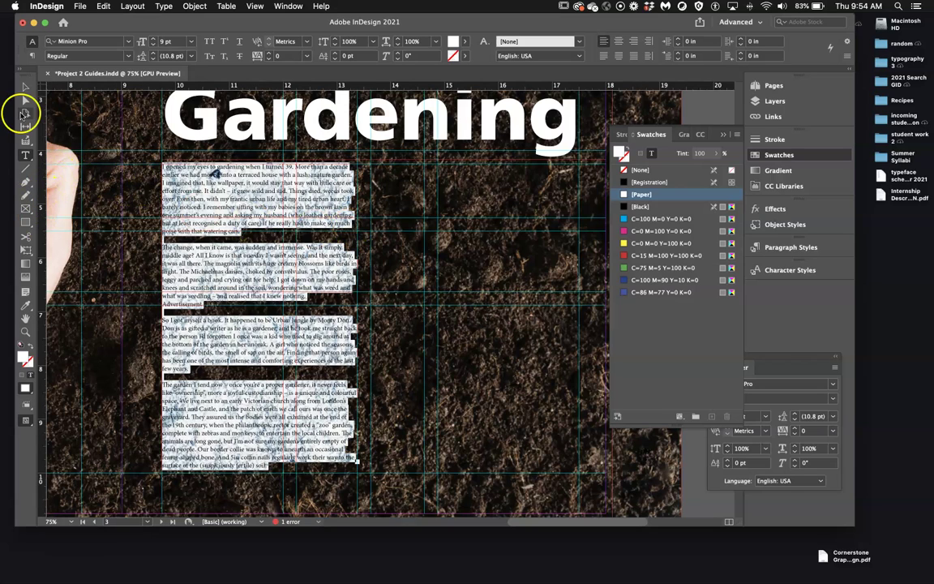
- Thread the overset text into a second column frame about 3.86 by 5.74 in beside the first, snapped to the guides under the title
click(25, 88)
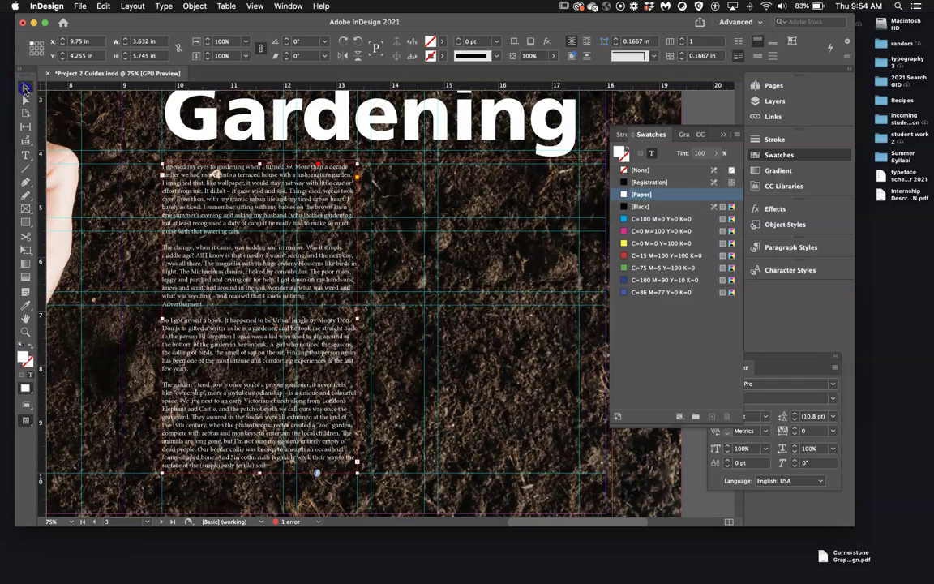
click(358, 460)
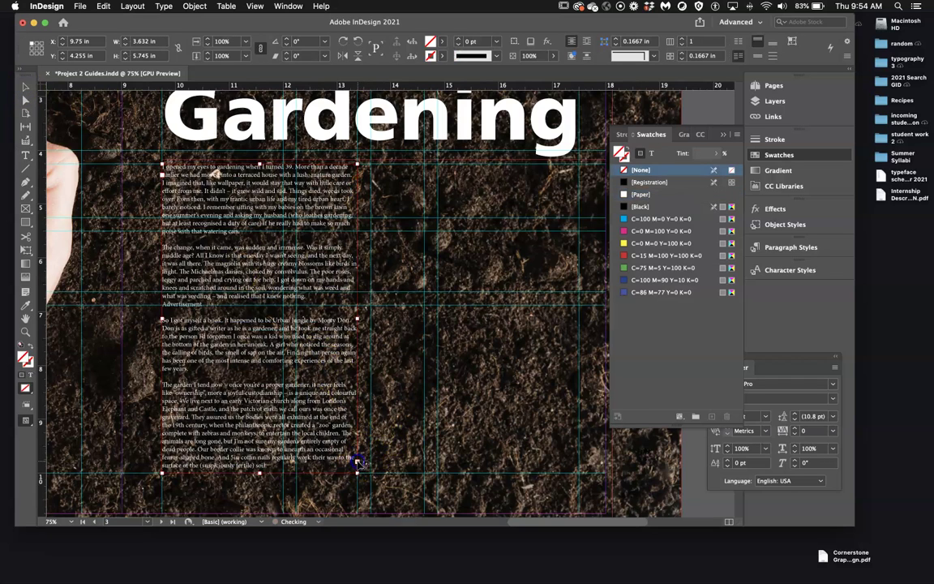
click(374, 166)
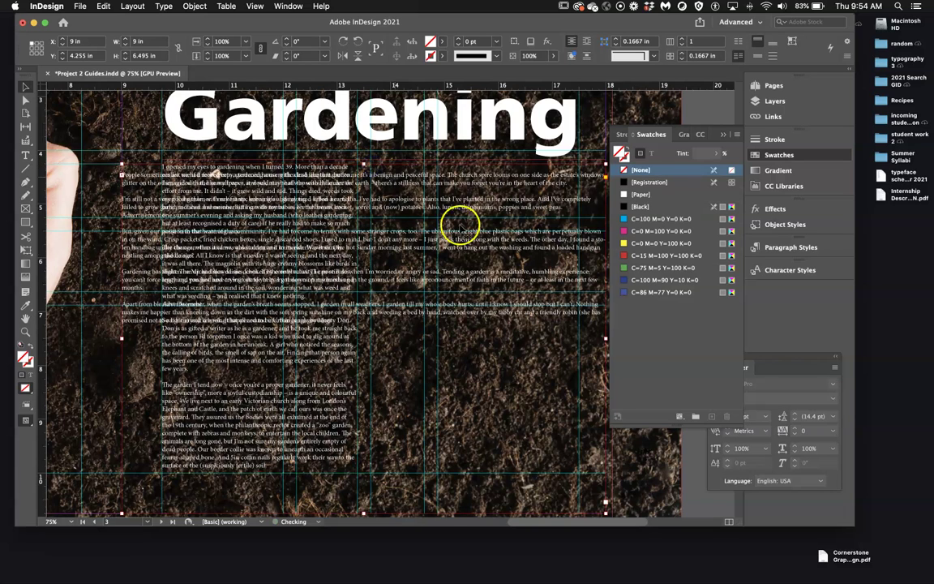
click(605, 507)
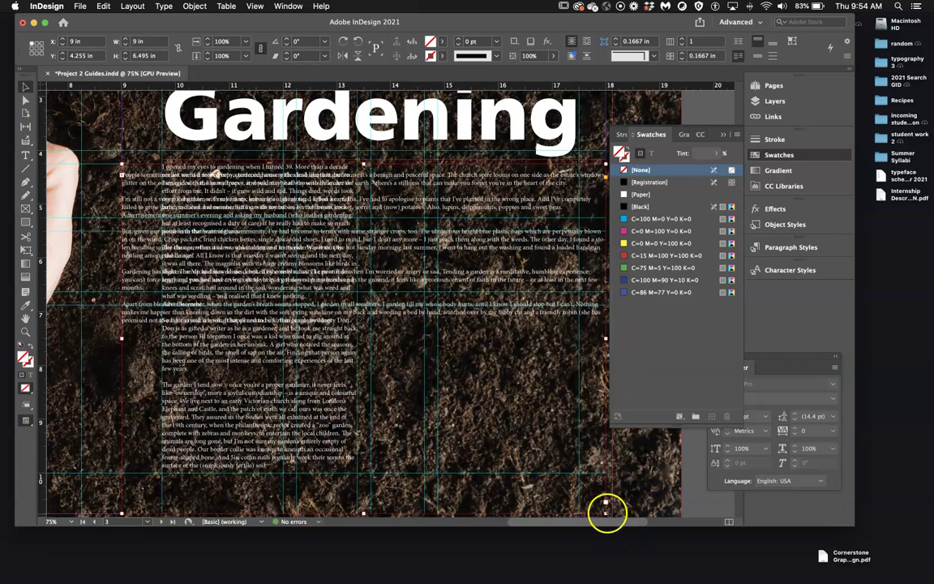
drag(605, 507, 355, 449)
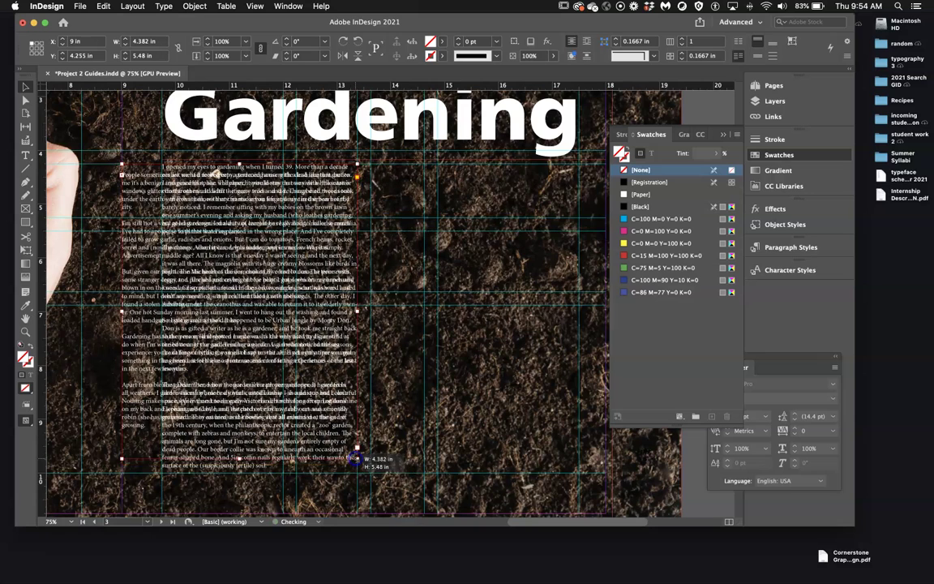
drag(171, 219, 378, 229)
drag(607, 451, 578, 474)
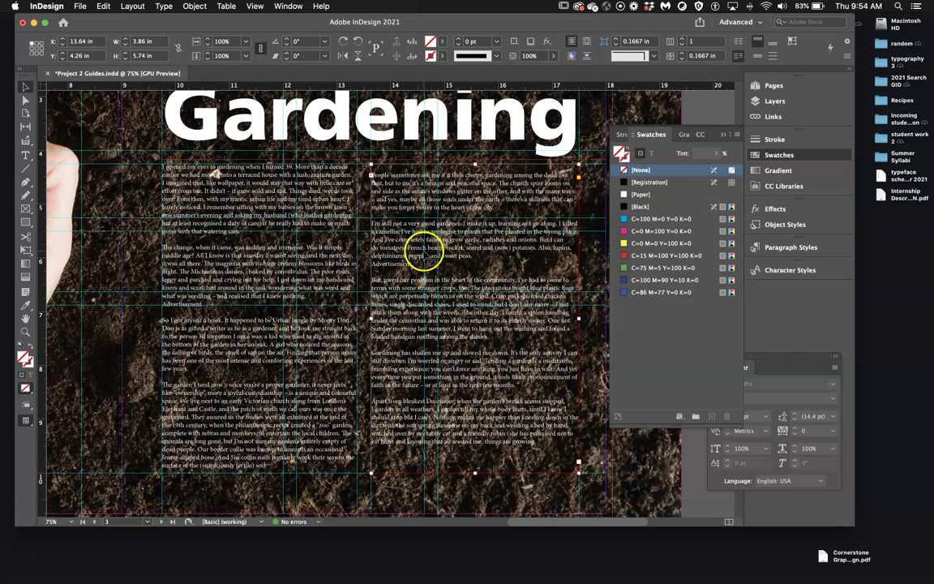
- Set the body text in both threaded columns to 10 pt
click(26, 156)
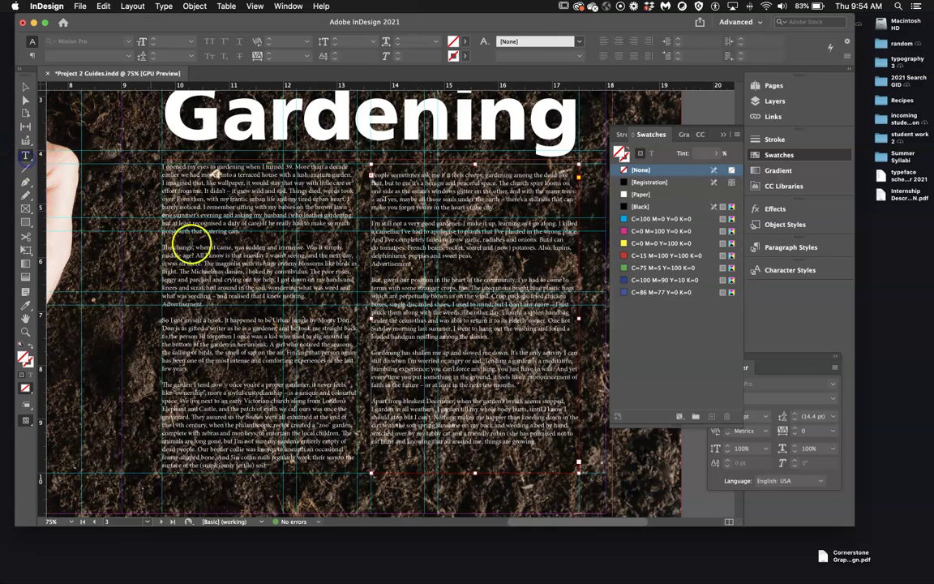
click(201, 248)
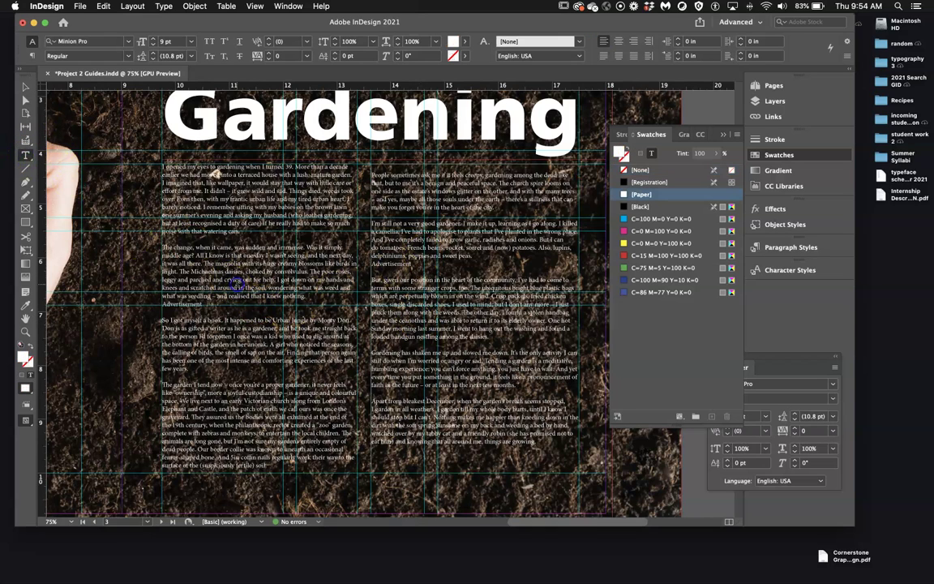
key(super+a)
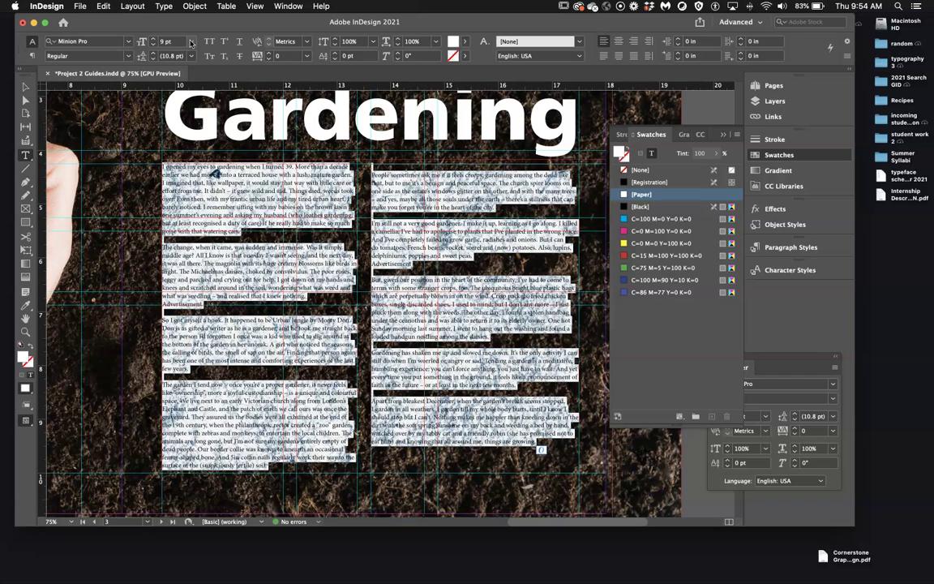
click(191, 42)
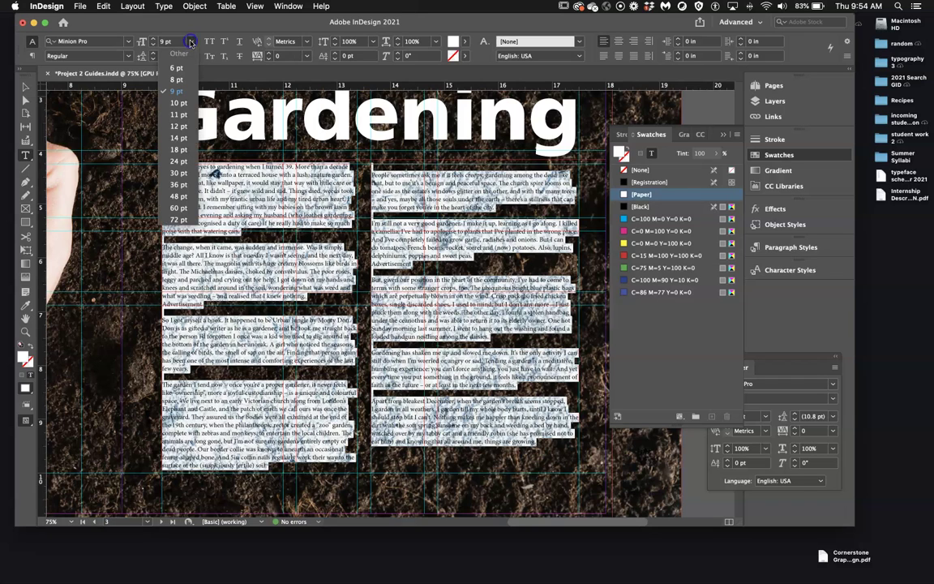
click(188, 105)
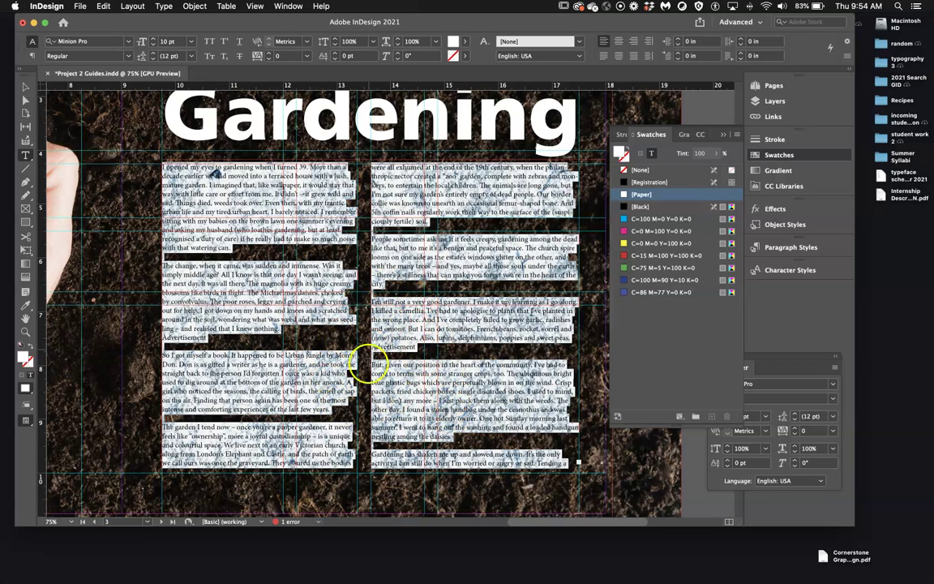
click(505, 501)
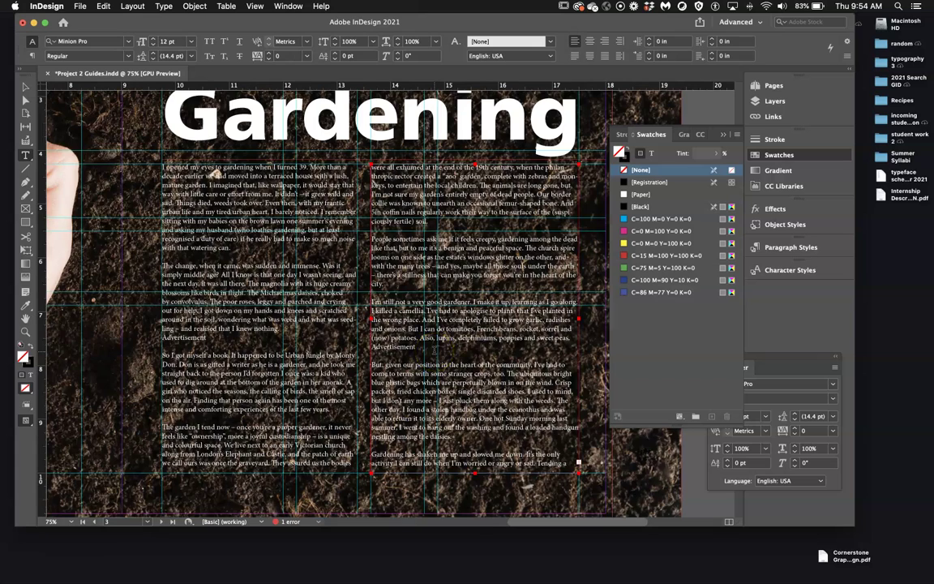
- Lower the top edges of both body text columns to about 4.67 in, keeping their bottom edges in place
key(super+minus)
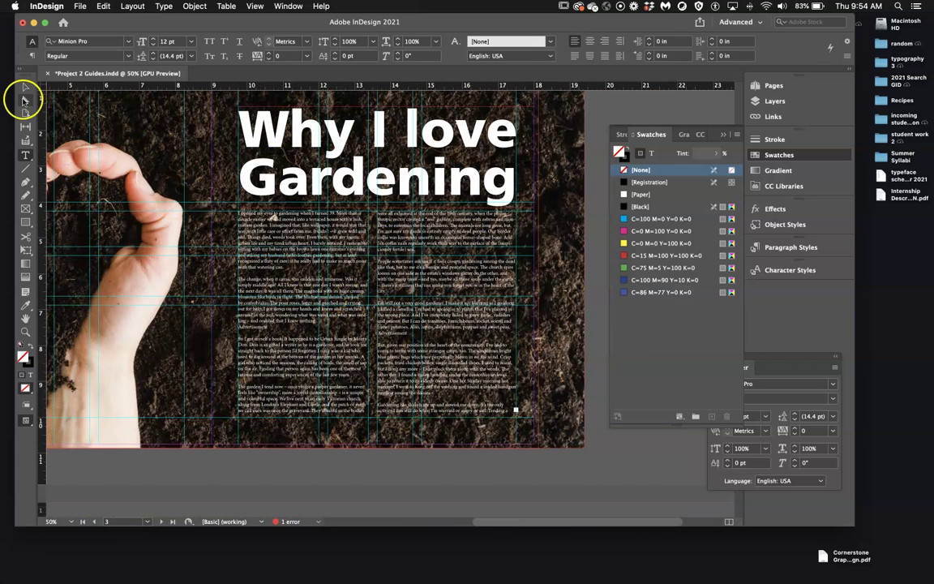
click(25, 86)
click(319, 214)
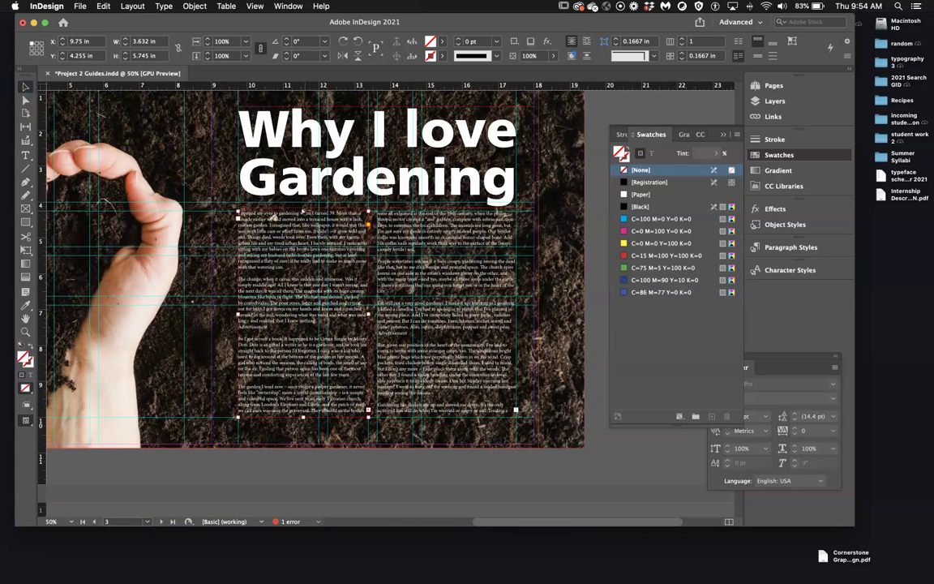
drag(304, 224, 304, 228)
click(408, 215)
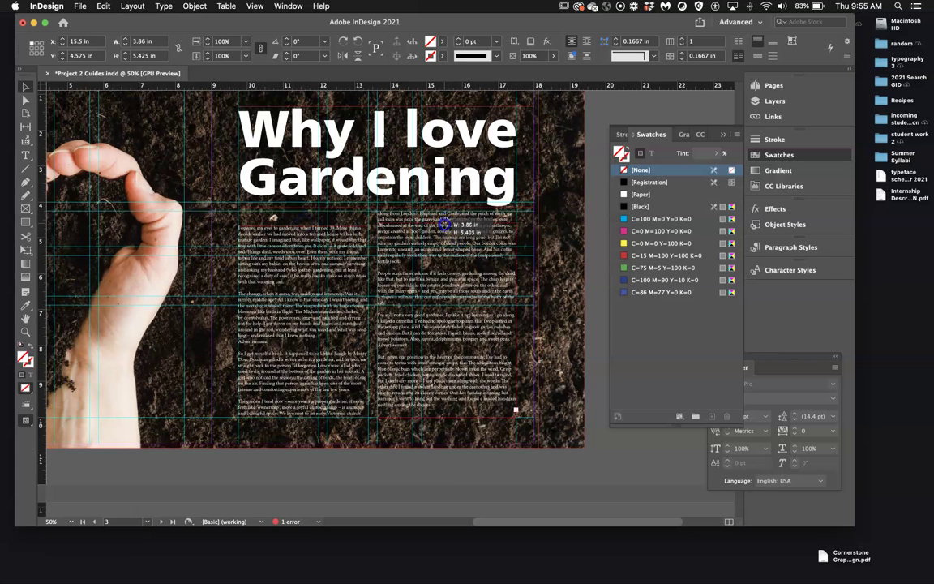
drag(447, 214, 447, 229)
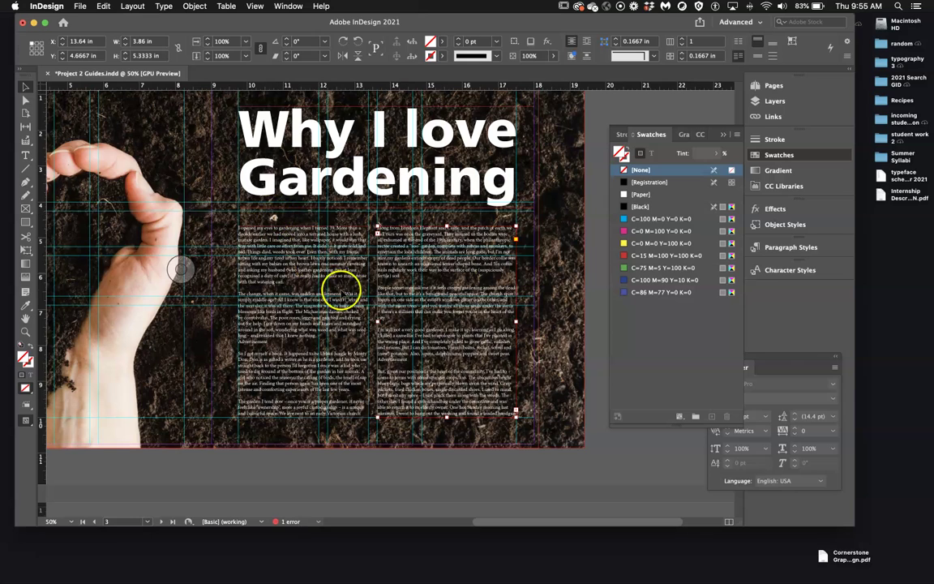
- Flow the second column's overset text into a frame on the pasteboard to check the leftover copy, and delete that frame
click(531, 362)
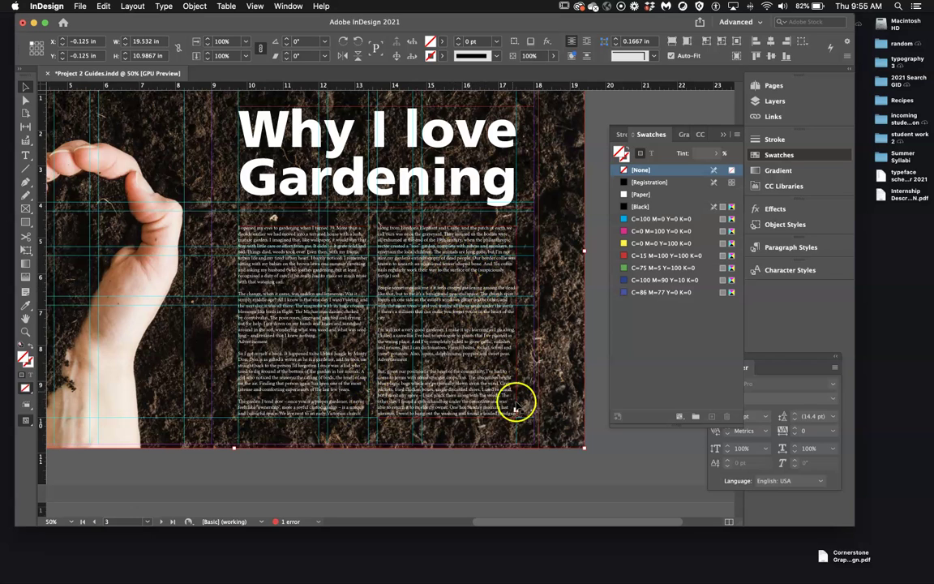
scroll(532, 424, right, 5)
scroll(531, 423, down, 2)
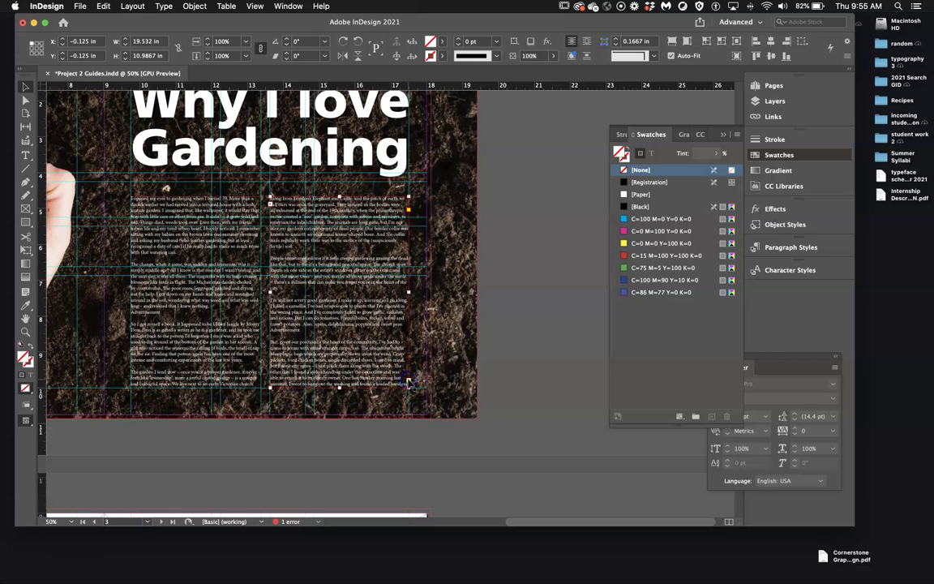
click(409, 381)
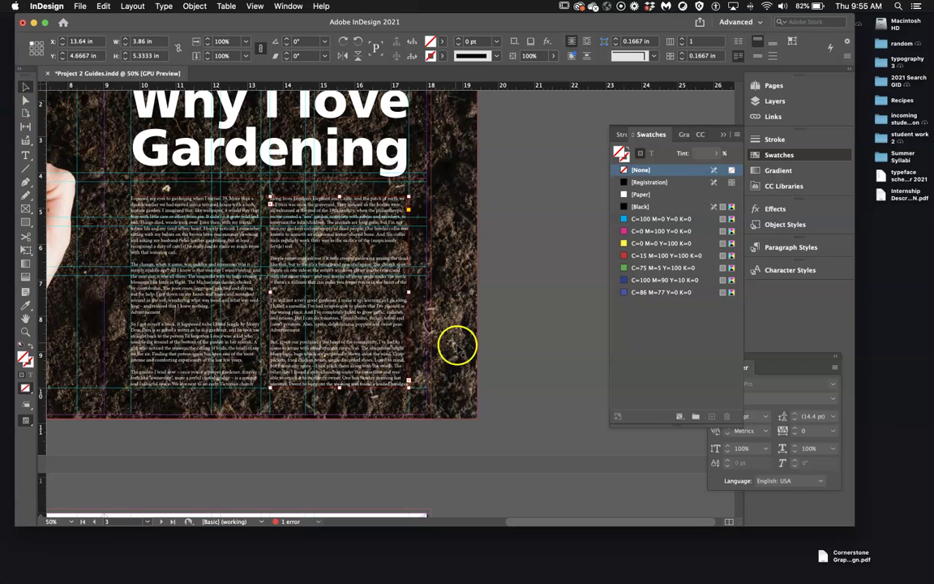
click(409, 381)
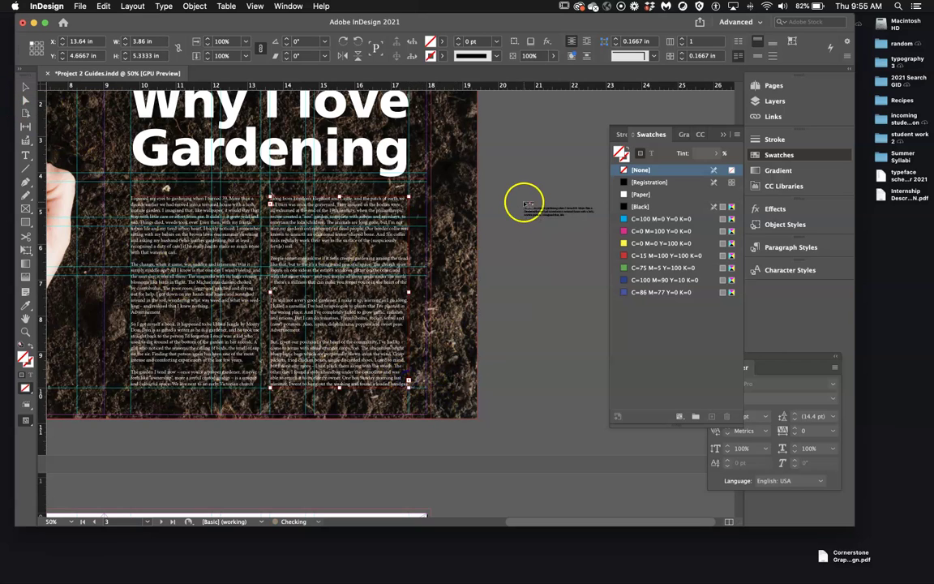
click(492, 186)
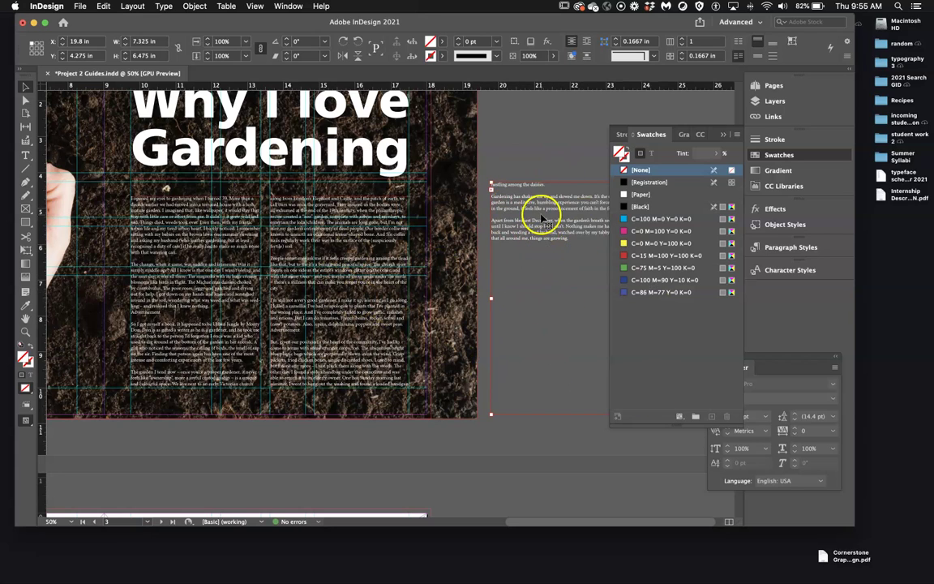
key(Delete)
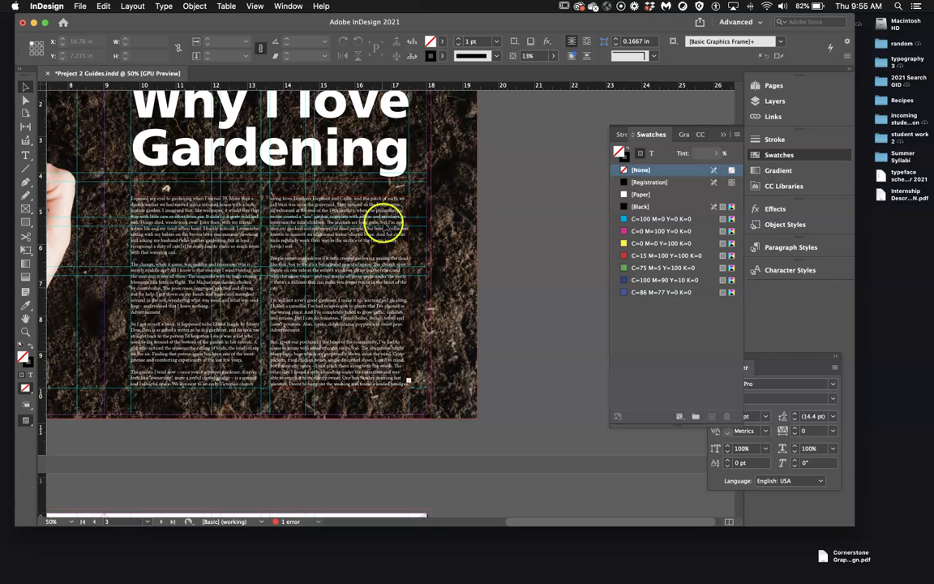
- Review the full gardening spread at 25% together with the blank spread that follows it
scroll(372, 162, up, 3)
scroll(372, 162, left, 3)
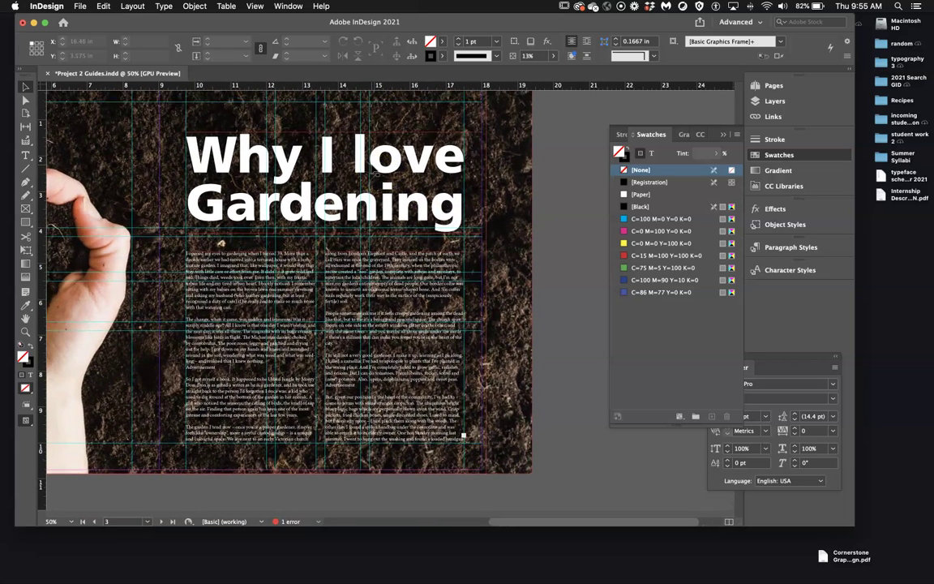
key(super+minus)
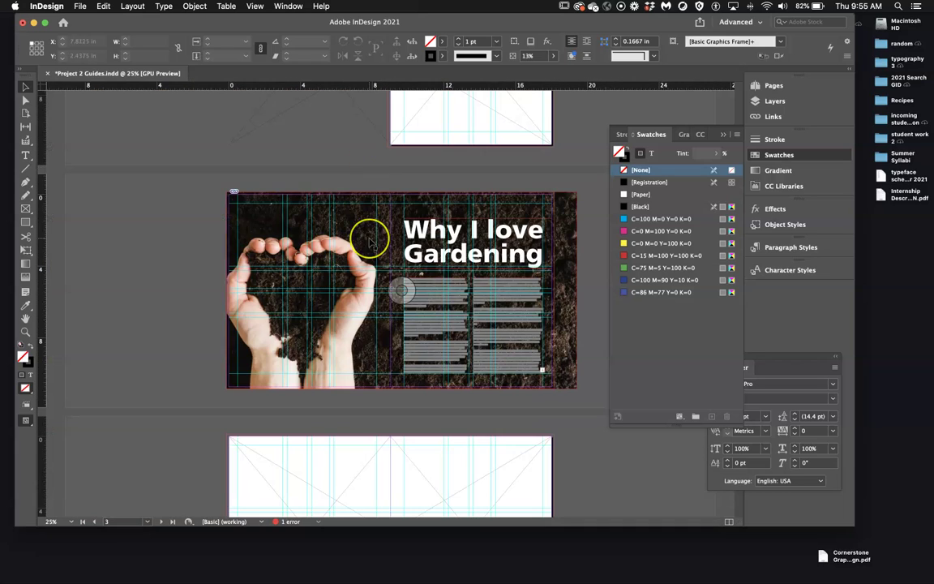
scroll(371, 235, down, 2)
scroll(371, 242, down, 5)
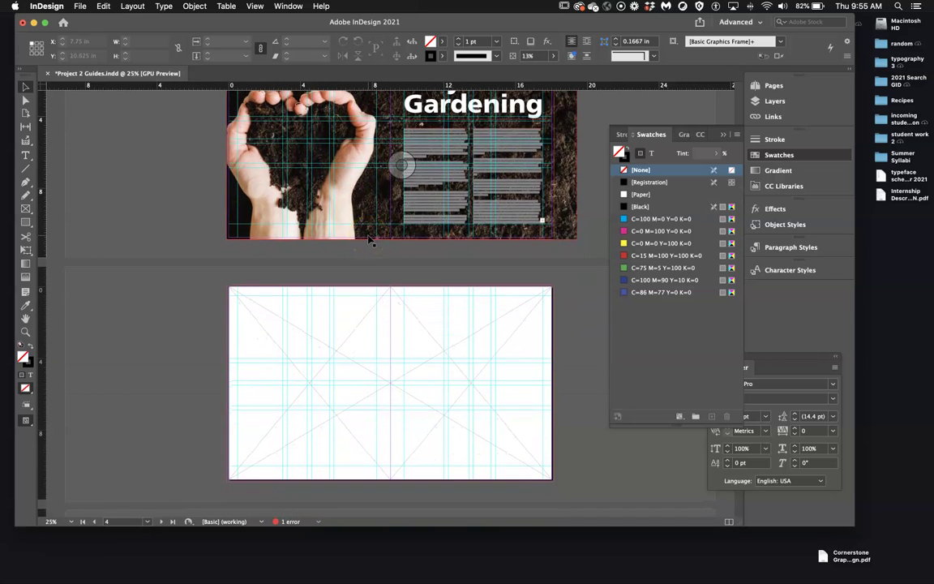
click(362, 251)
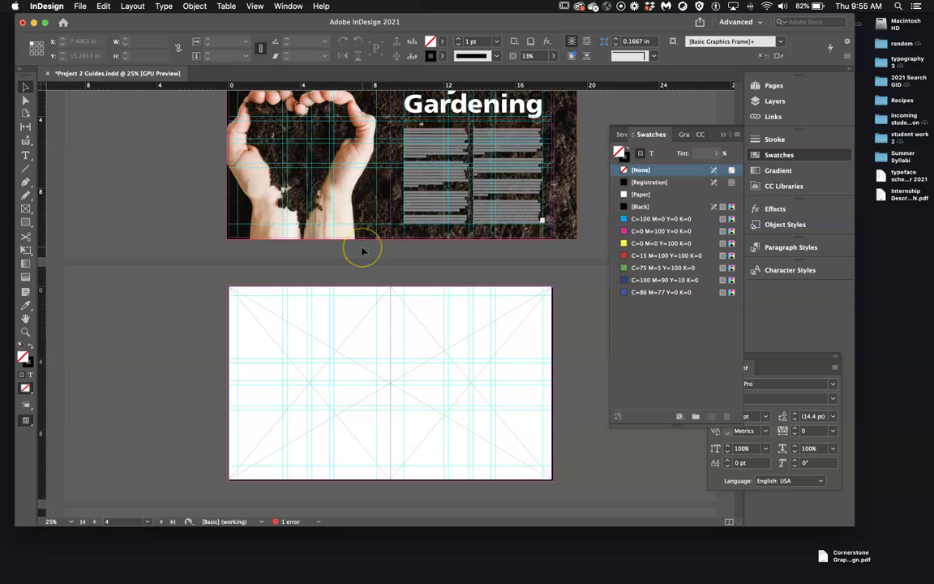
scroll(316, 277, up, 1)
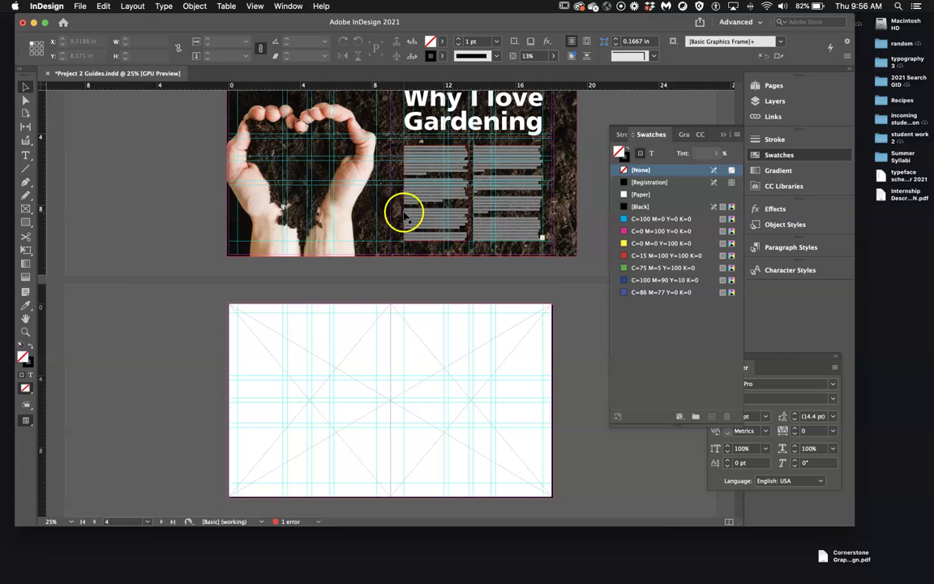
click(112, 350)
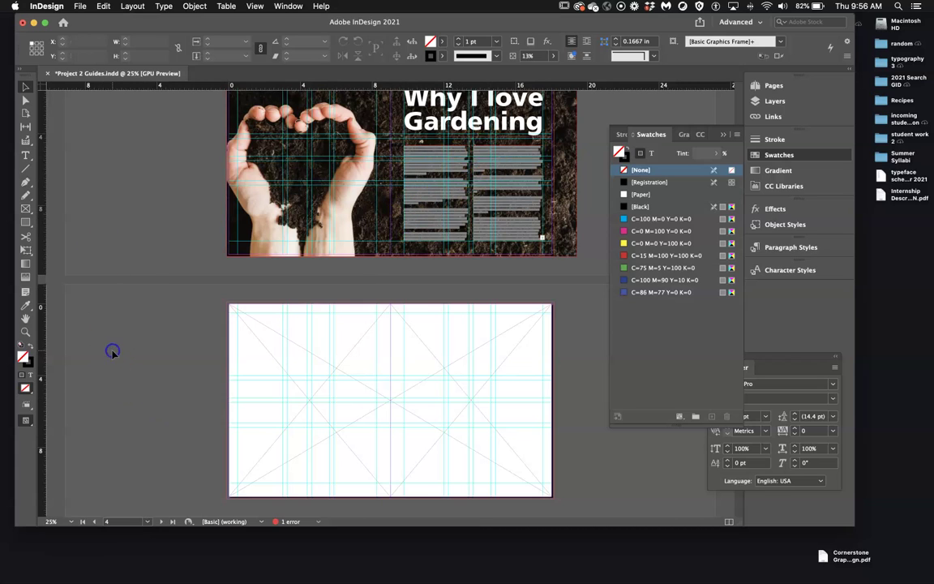
click(25, 154)
drag(208, 329, 390, 400)
click(285, 343)
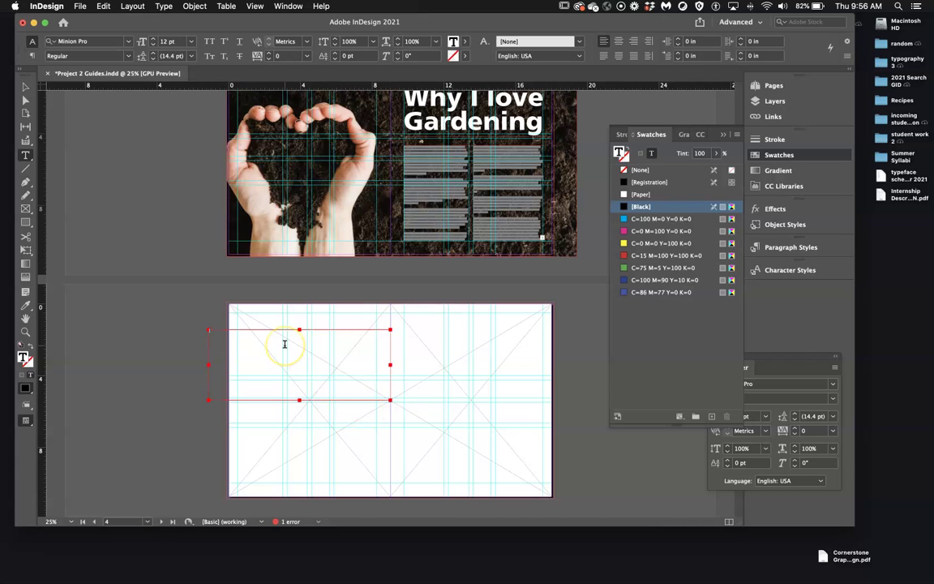
key(super+z)
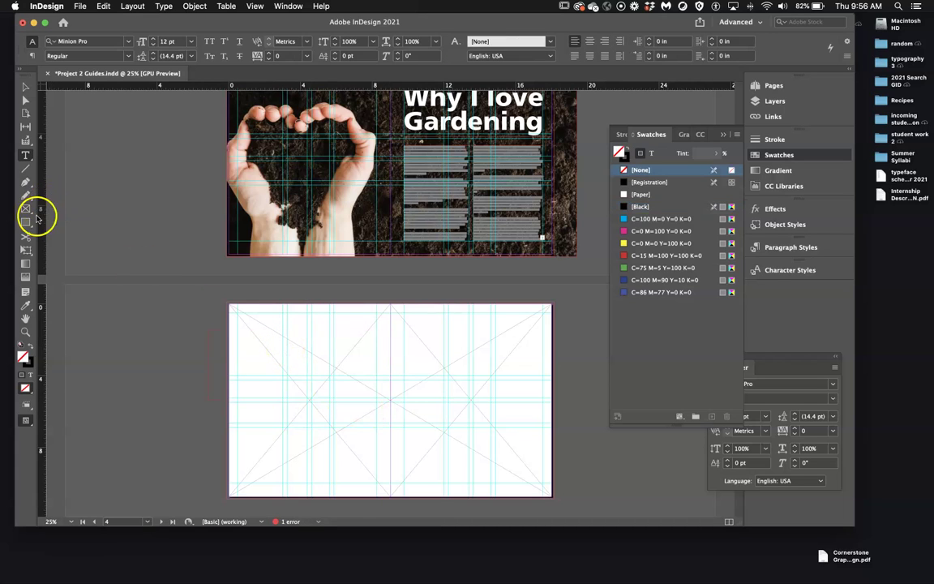
- Draw a graphics frame about 10.19 × 4.03 in over the next spread's left page and place the shovel and flowerpots photo in it
click(25, 209)
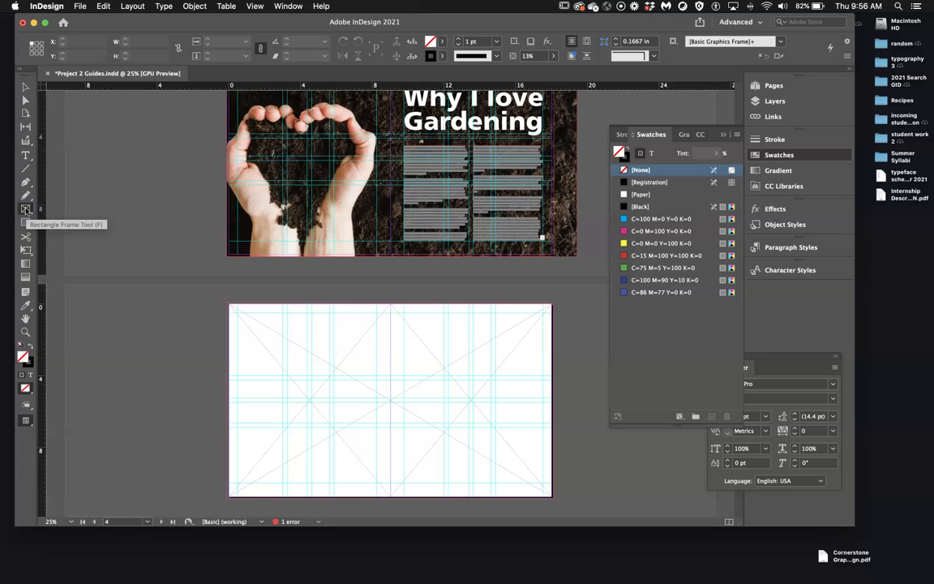
click(26, 210)
mouse_move(210, 350)
mouse_down()
mouse_move(265, 397)
mouse_move(321, 425)
mouse_move(390, 421)
mouse_up()
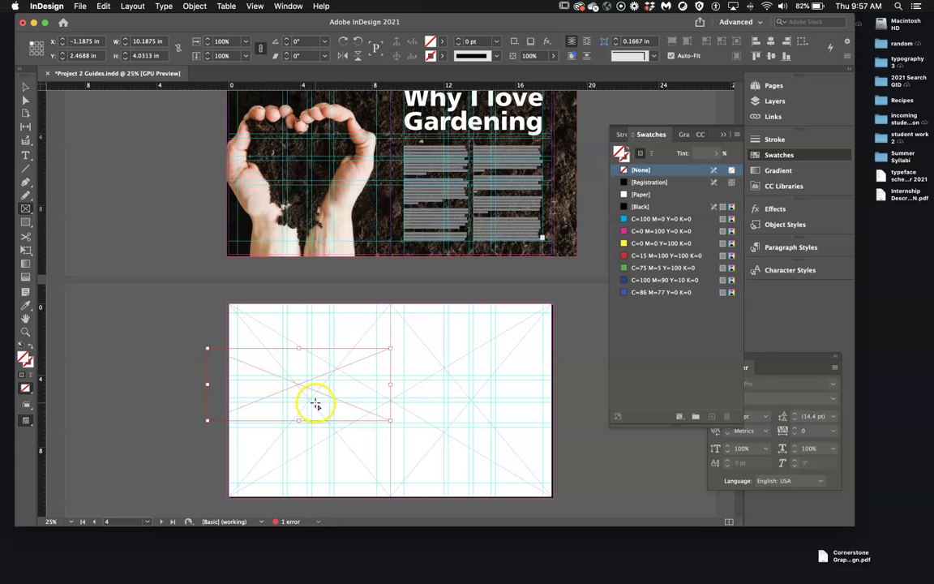
click(84, 7)
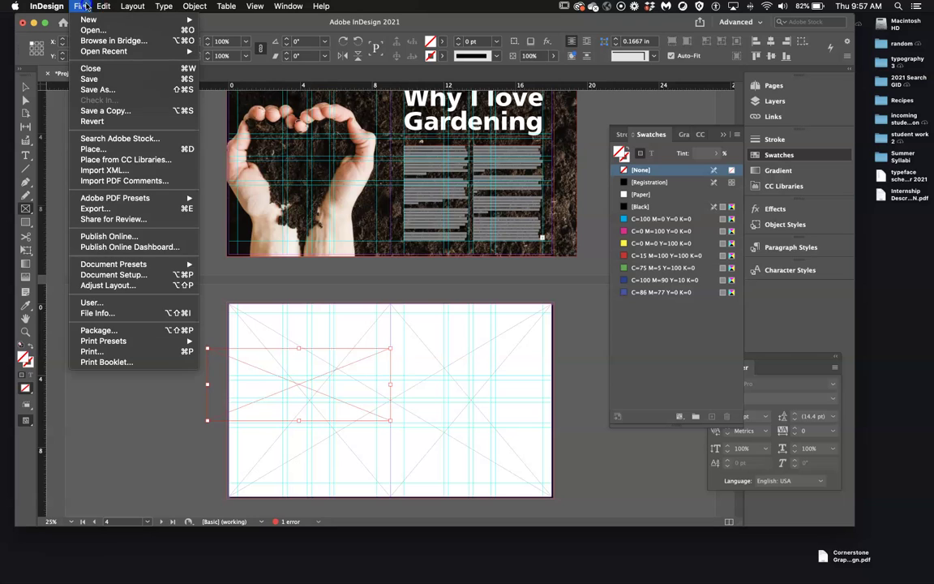
click(92, 149)
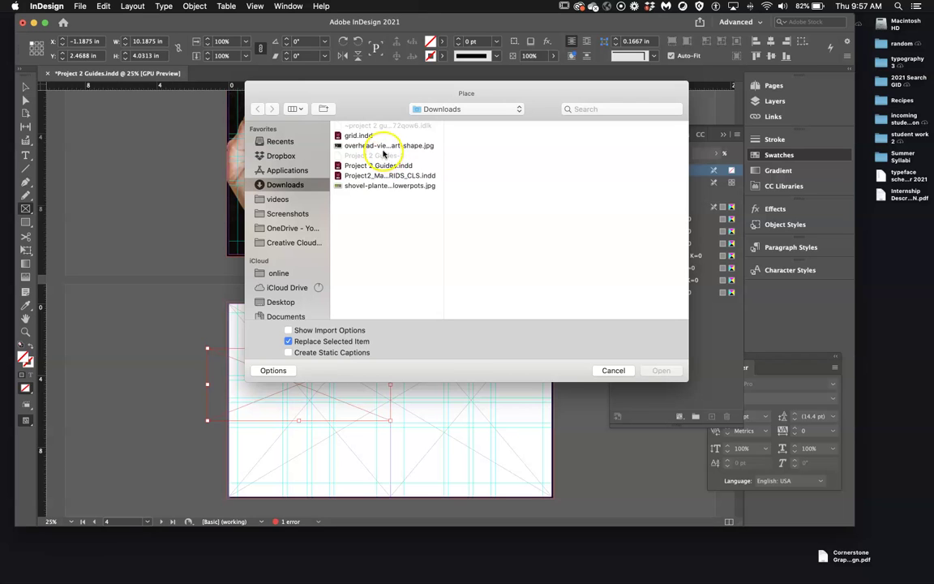
click(386, 185)
click(659, 371)
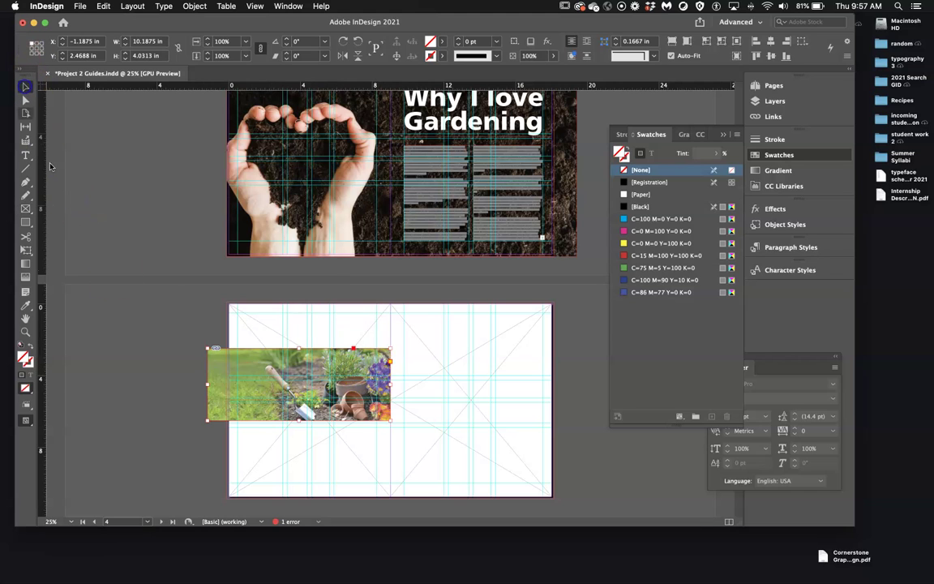
- Place a second, full-size copy of the shovel photo without a frame on the right page, and delete it
click(140, 332)
click(57, 5)
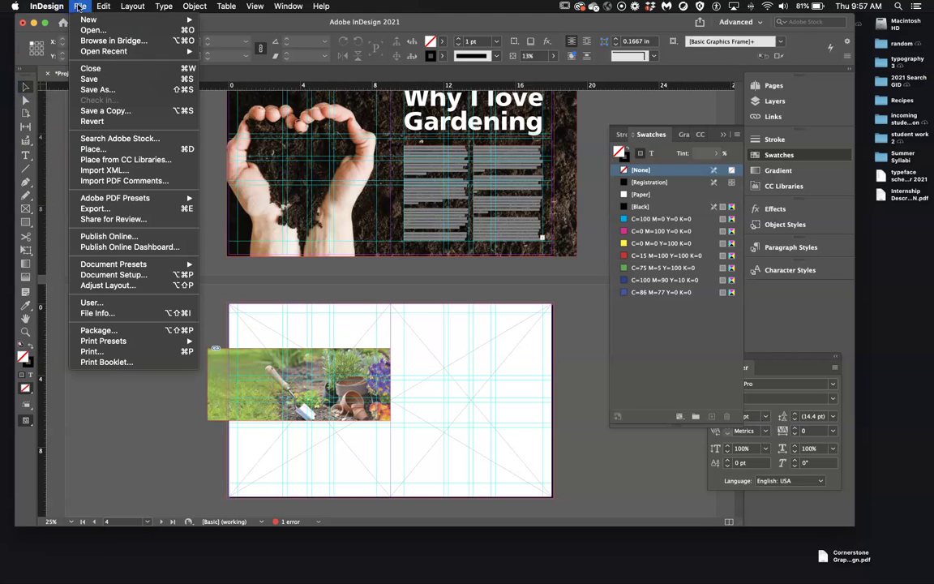
click(101, 147)
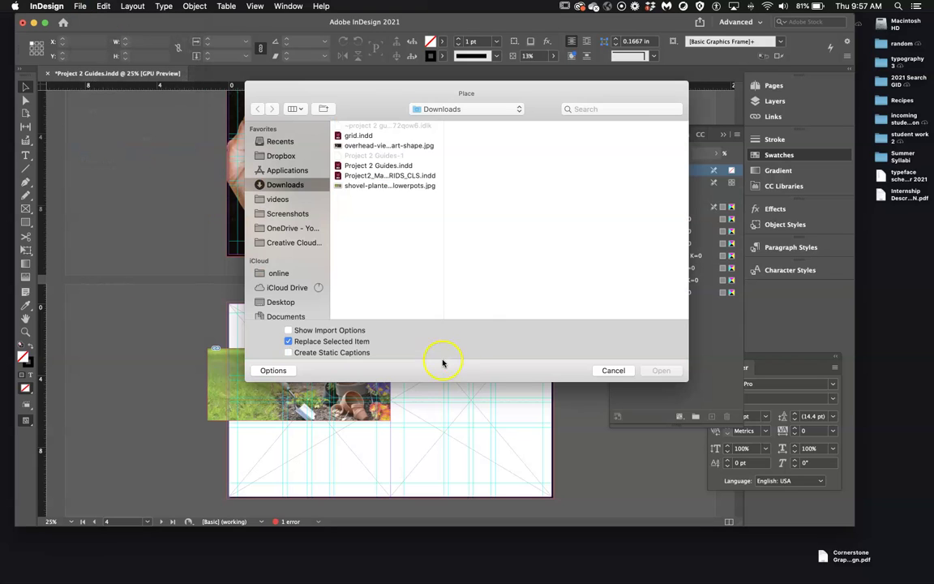
click(399, 186)
click(661, 370)
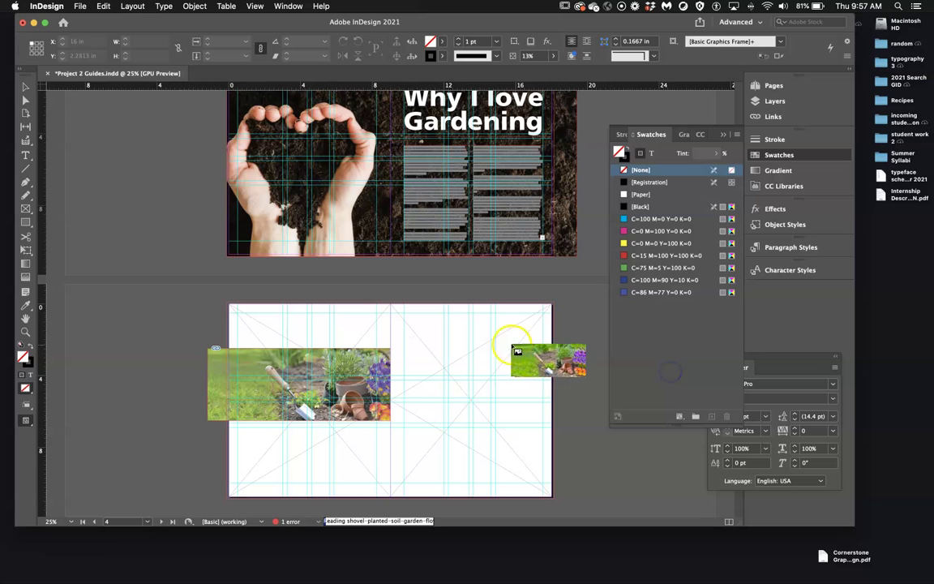
click(407, 315)
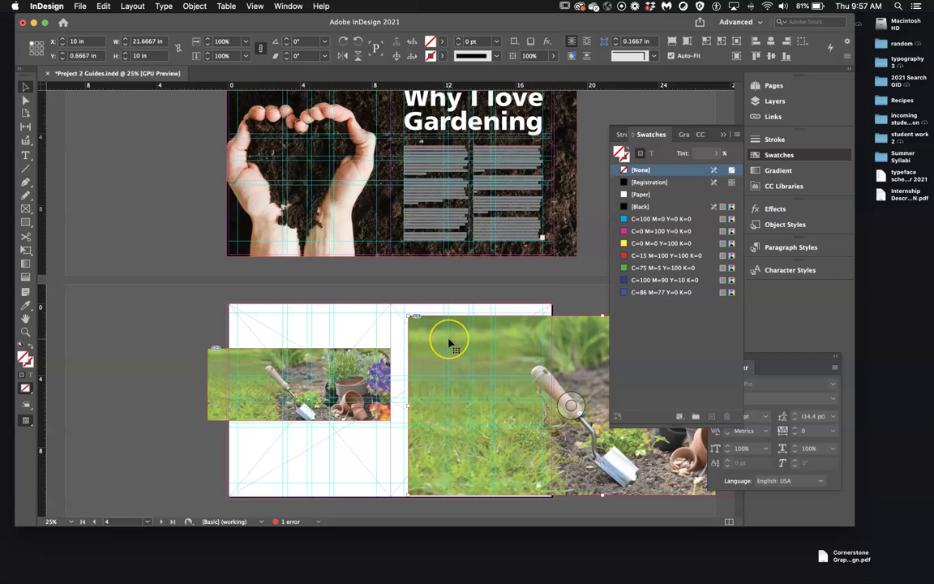
key(super+minus)
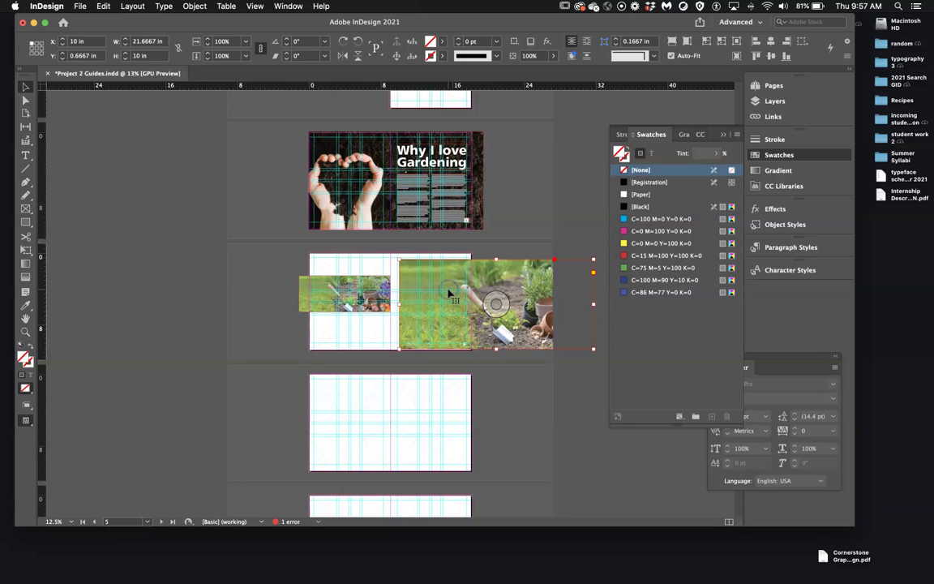
key(Delete)
- Move the framed photo to the left page's outer edge at about X -0.16 in, Y 2.85 in, and narrow it to 9.72 in
key(super+equal)
key(super+equal)
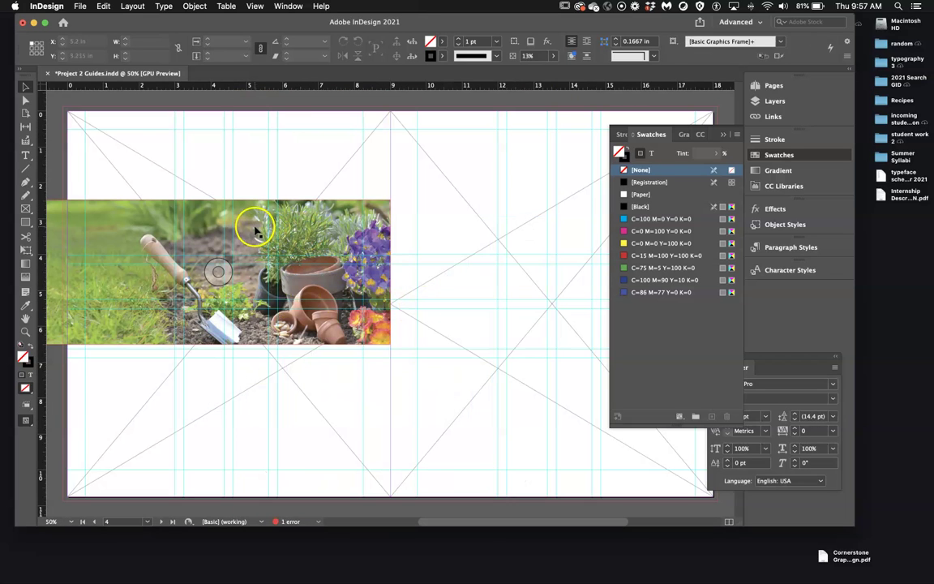
drag(255, 229, 292, 241)
click(85, 258)
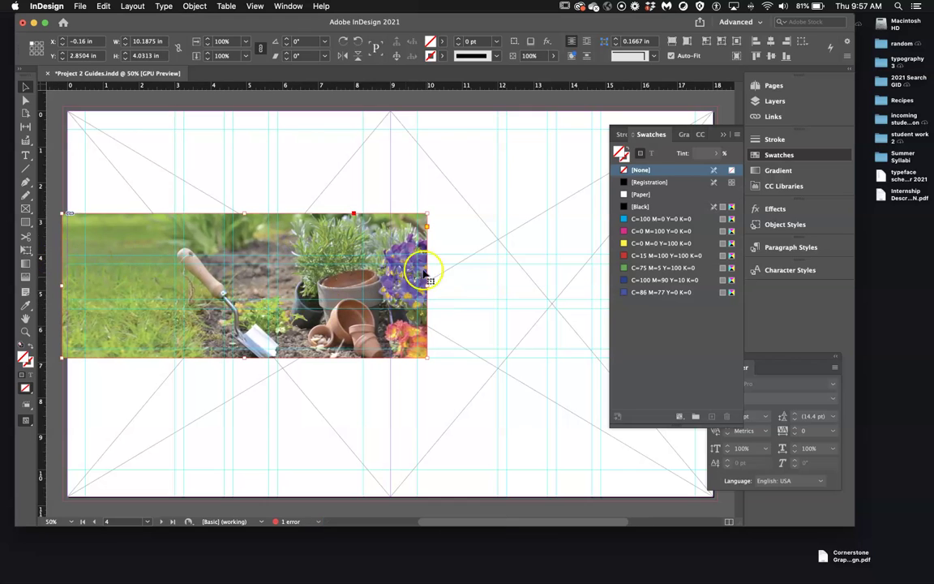
drag(428, 287, 412, 288)
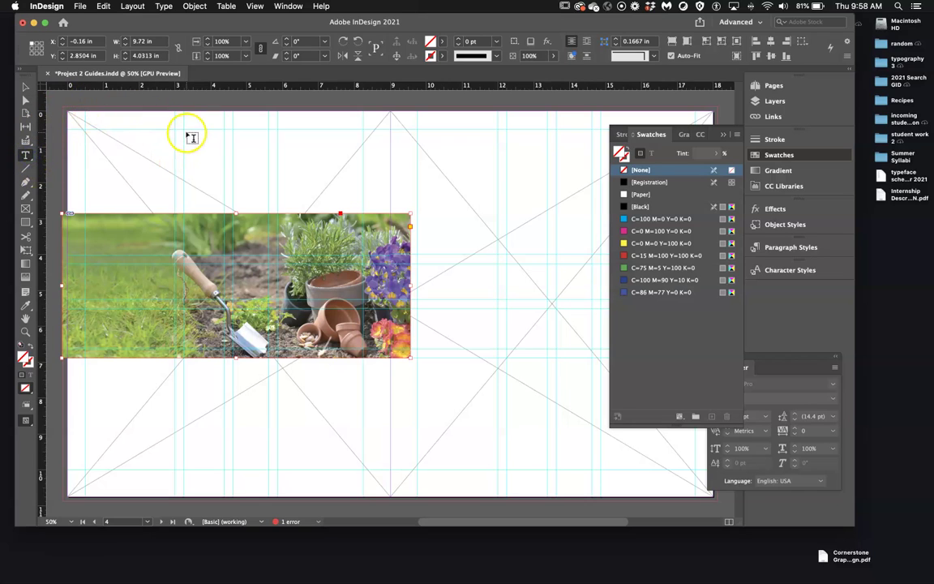
- Try a pasted-text frame about 2.37 × 2.17 in above the photo, with its overset text threaded into a second frame, and remove both
drag(185, 130, 268, 206)
key(super+v)
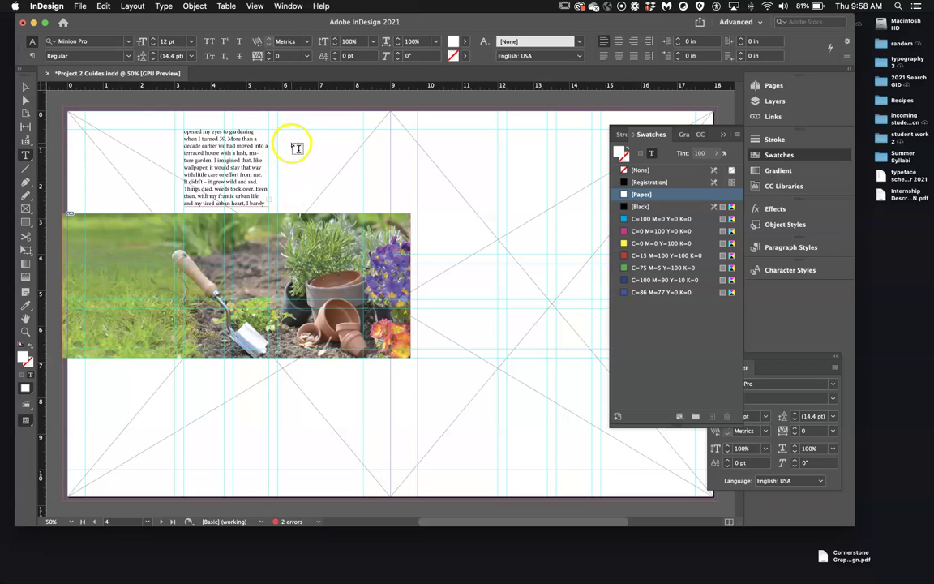
click(25, 87)
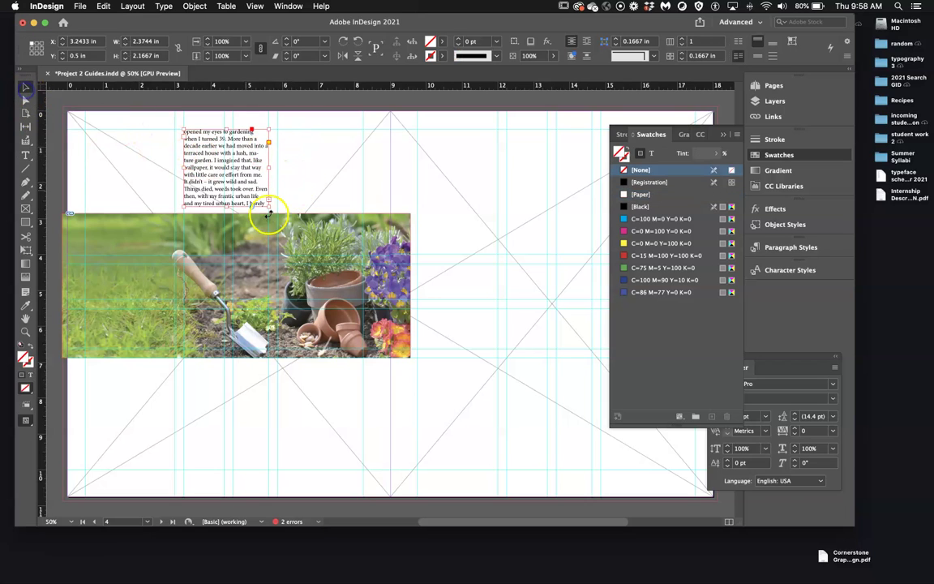
click(268, 201)
click(280, 131)
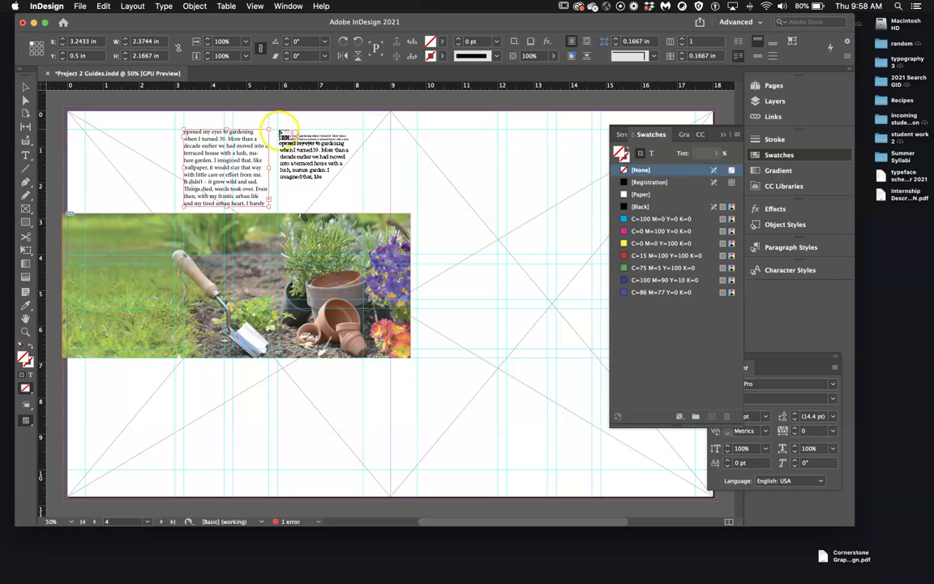
key(ctrl+z)
click(280, 131)
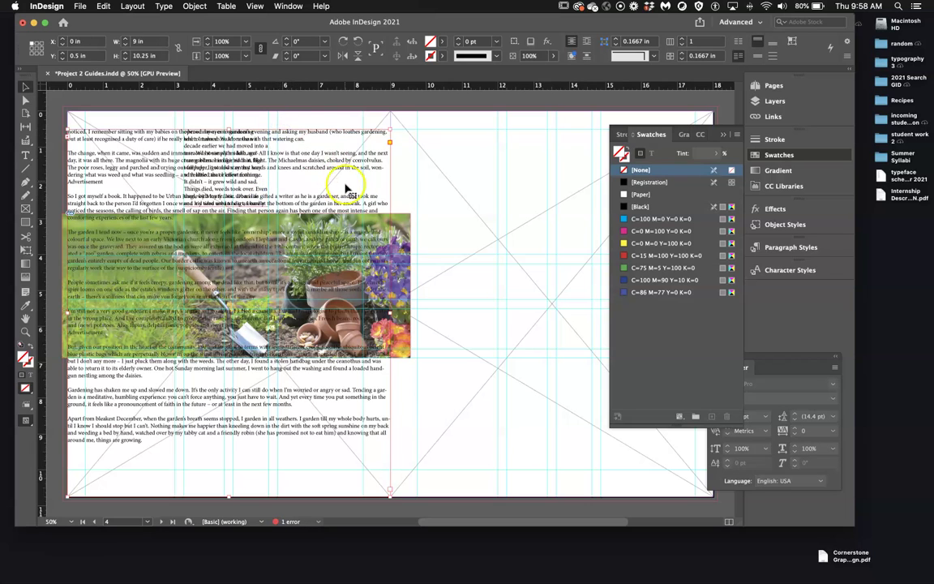
drag(390, 495, 151, 210)
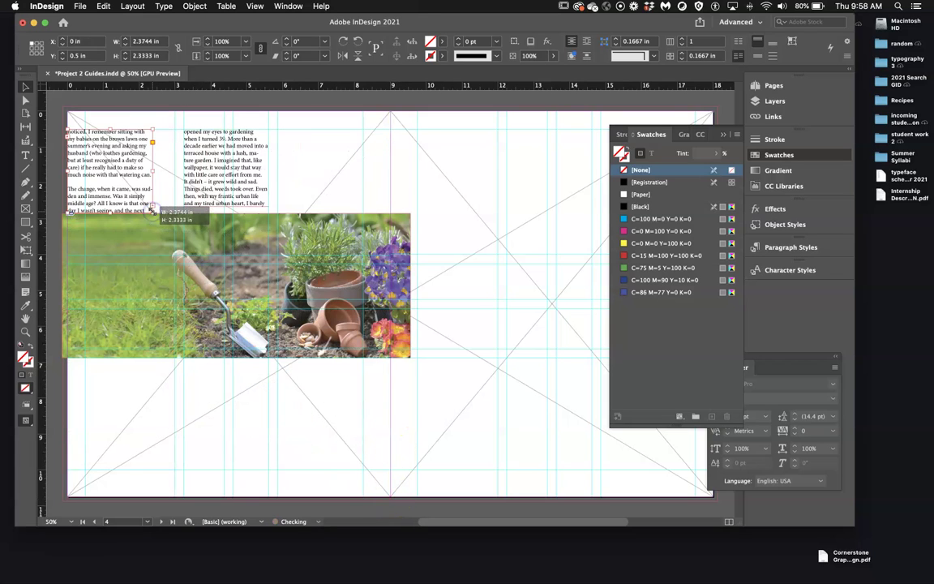
key(ctrl+z)
key(ctrl+z)
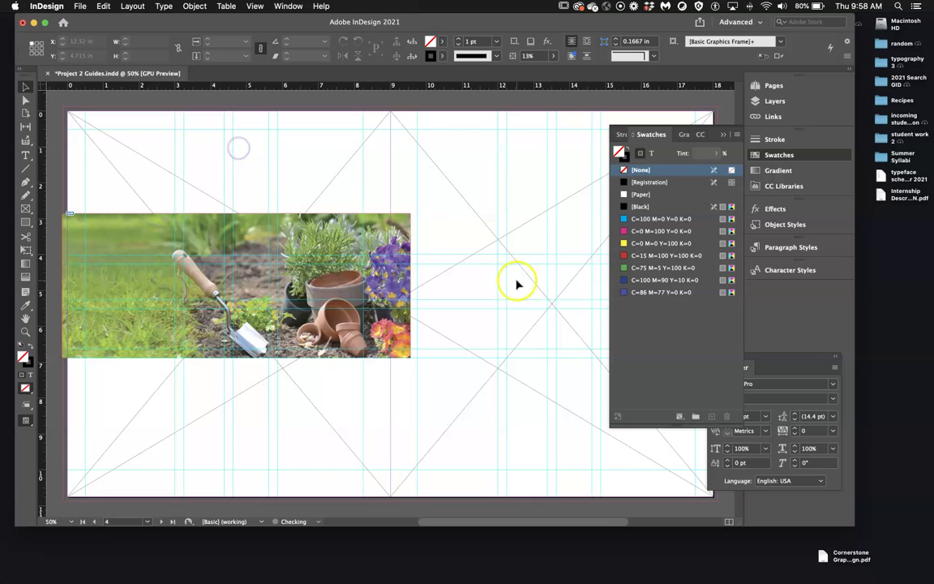
- Flow the overset text from the first gardening spread's second column into a frame on the pasteboard beside it
scroll(517, 284, up, 10)
scroll(517, 284, right, 5)
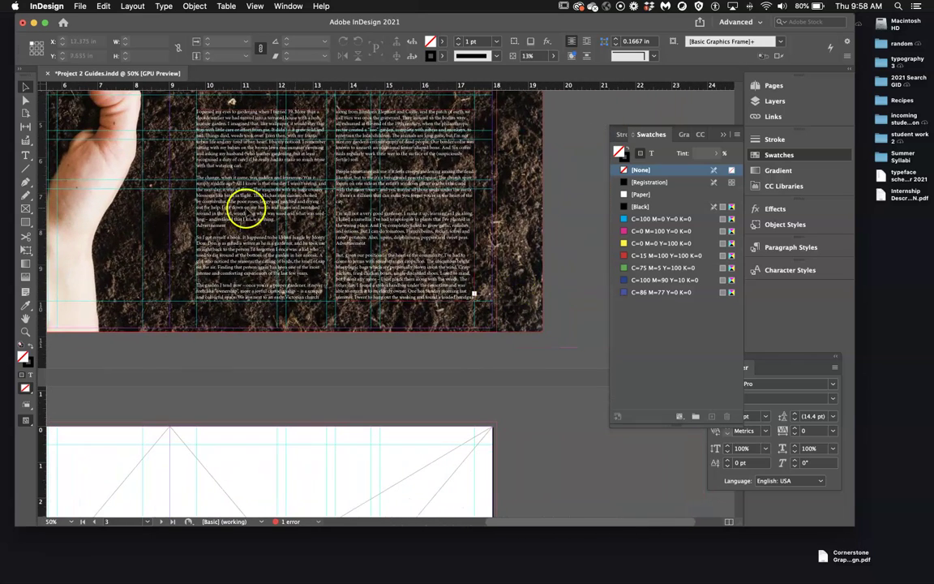
click(26, 154)
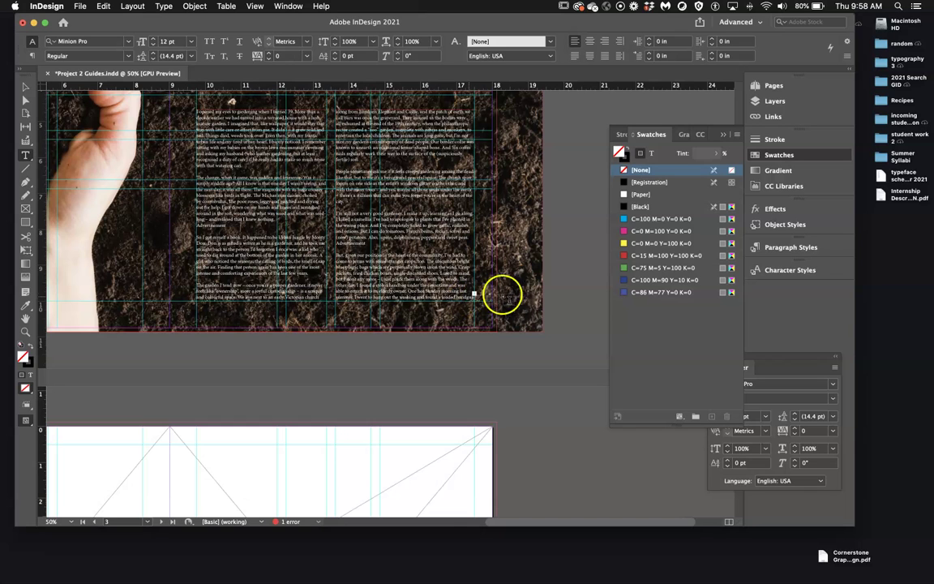
scroll(358, 157, right, 3)
scroll(358, 157, up, 1)
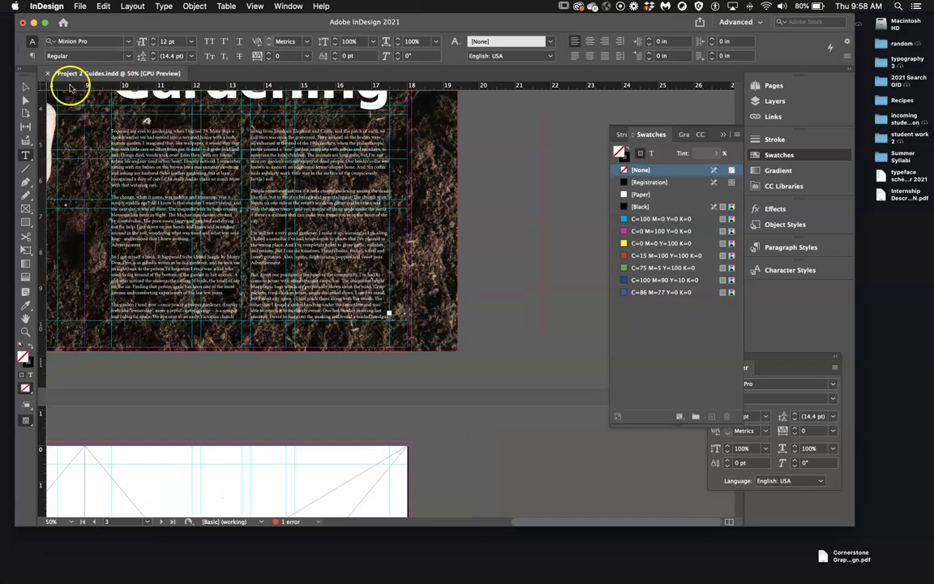
click(26, 86)
click(390, 315)
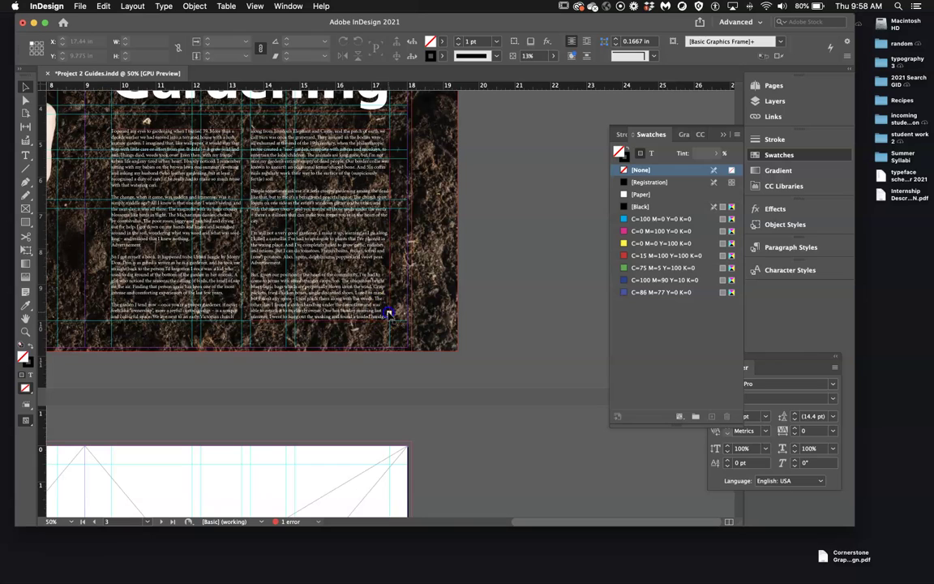
click(389, 311)
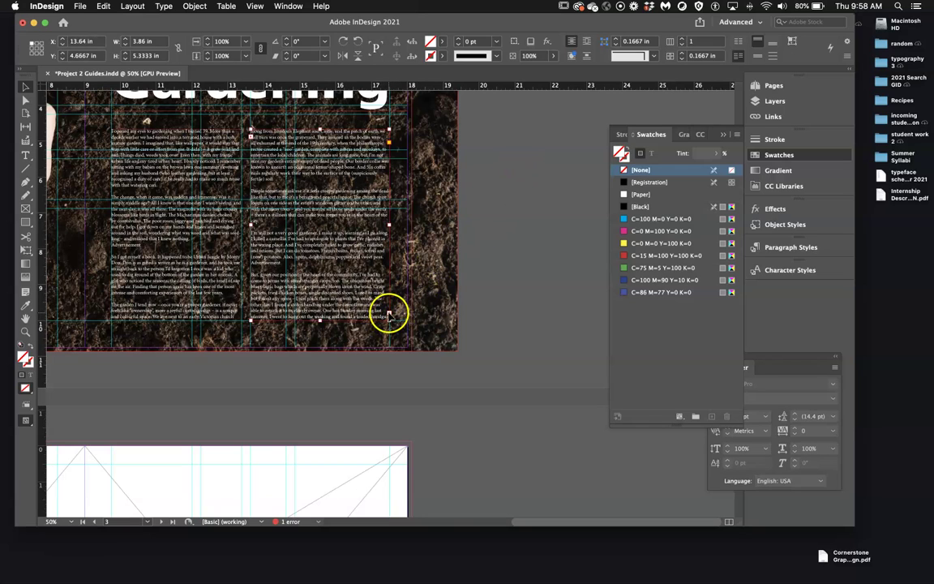
click(474, 154)
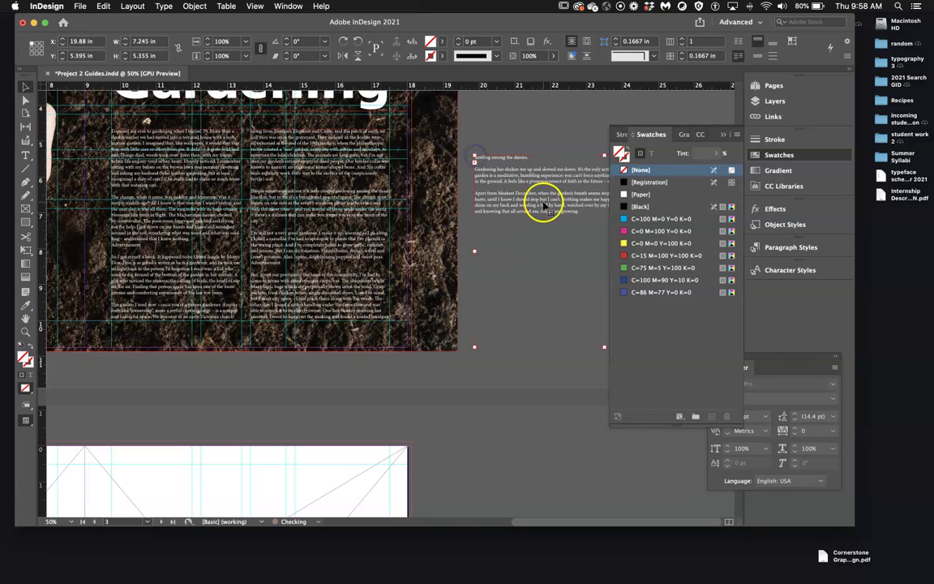
- Paste the copied body text after the story's last sentence in the pasteboard frame, starting it as a separate paragraph
scroll(478, 204, down, 1)
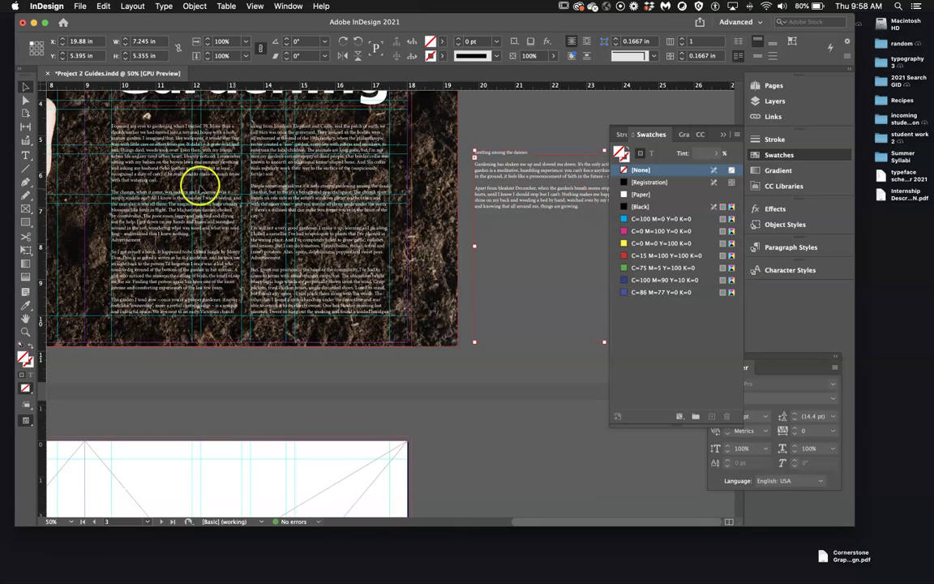
click(25, 156)
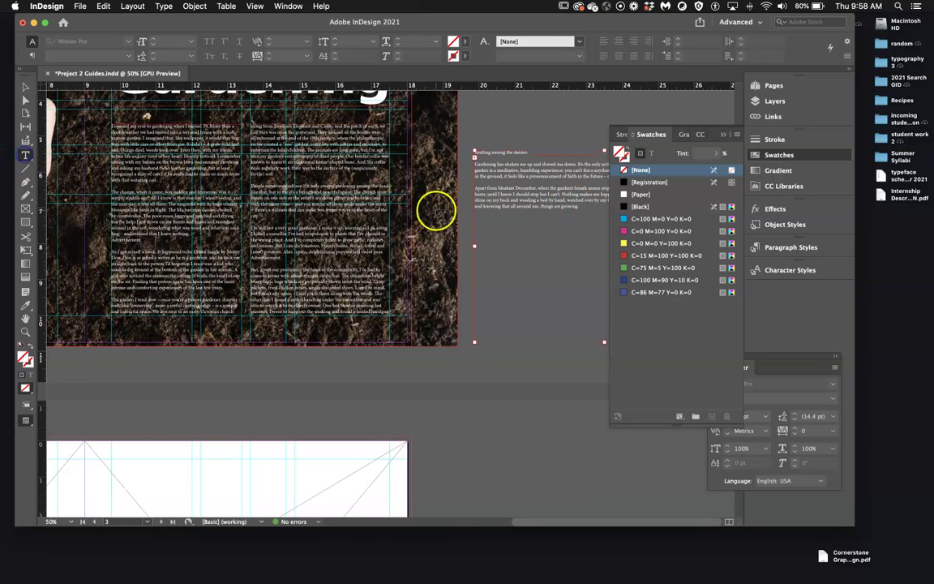
click(584, 208)
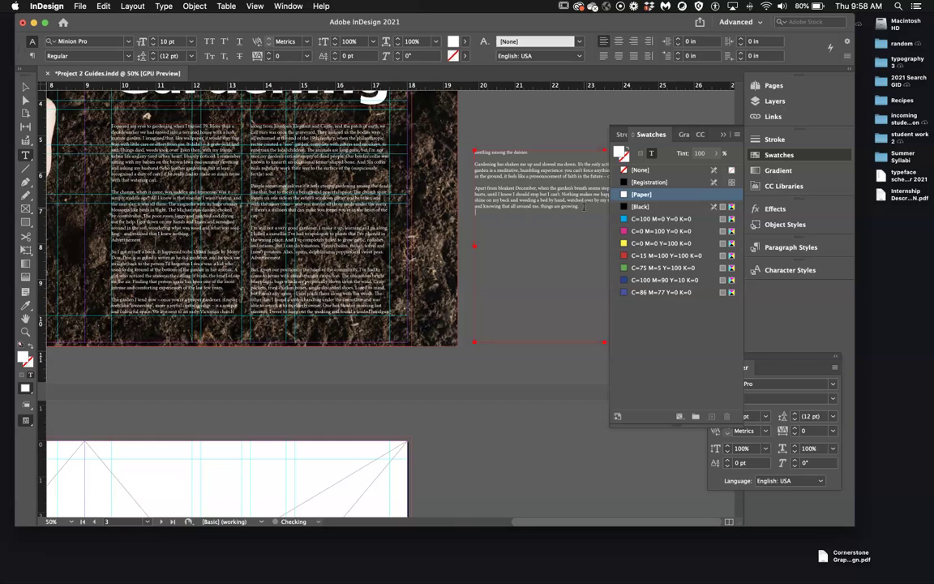
key(super+v)
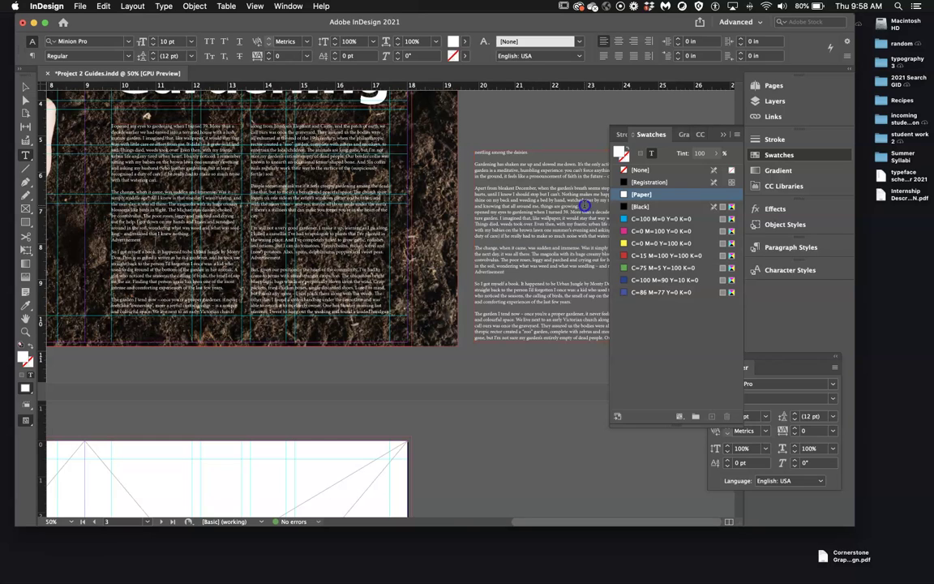
click(584, 204)
key(Return)
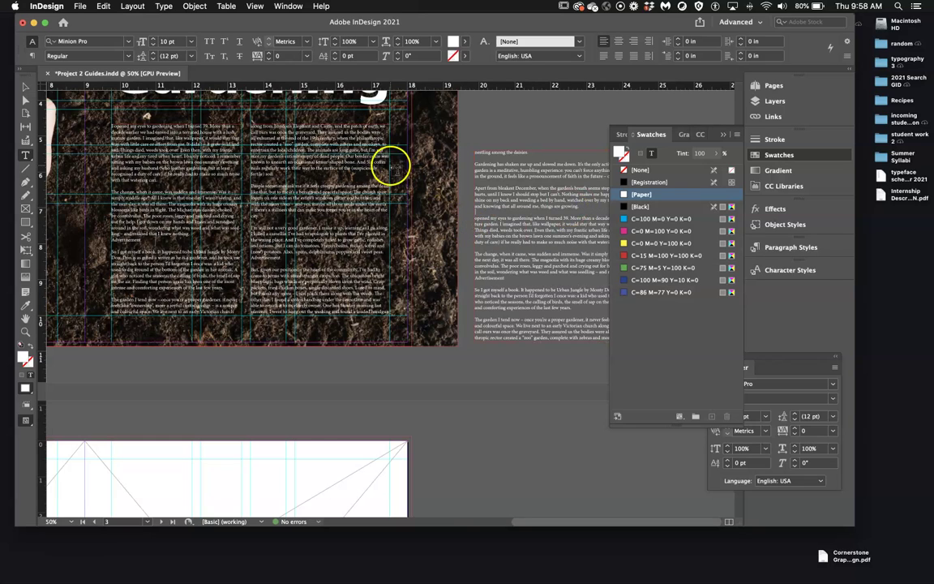
- Delete the pasteboard text frame while leaving its copy in the threaded story
click(26, 88)
key(slash)
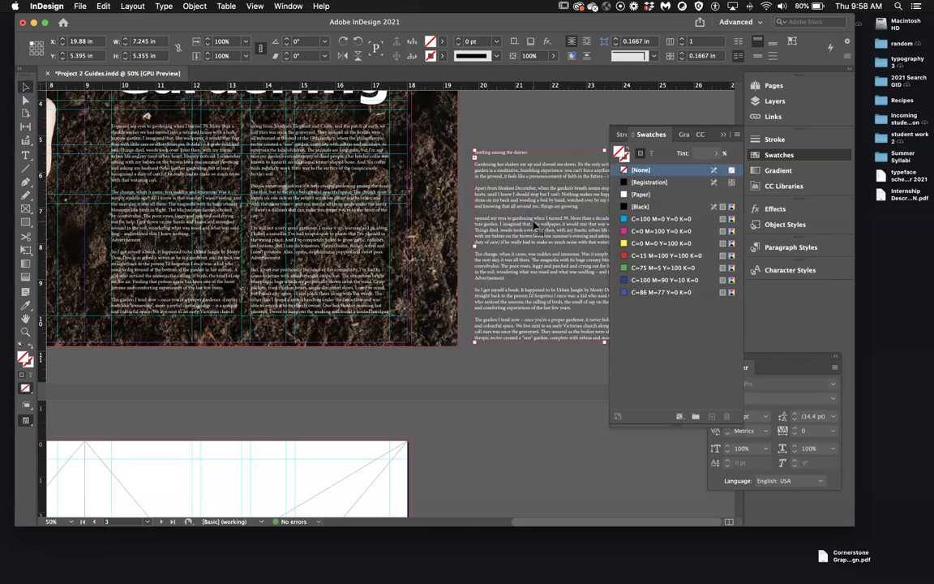
key(BackSpace)
scroll(429, 317, down, 5)
scroll(430, 318, left, 2)
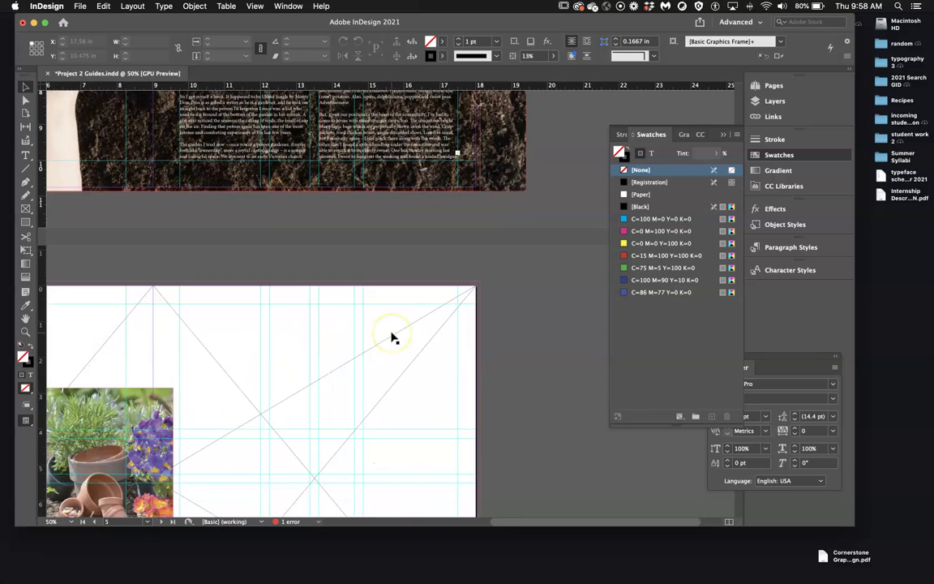
scroll(392, 338, left, 2)
scroll(392, 338, up, 1)
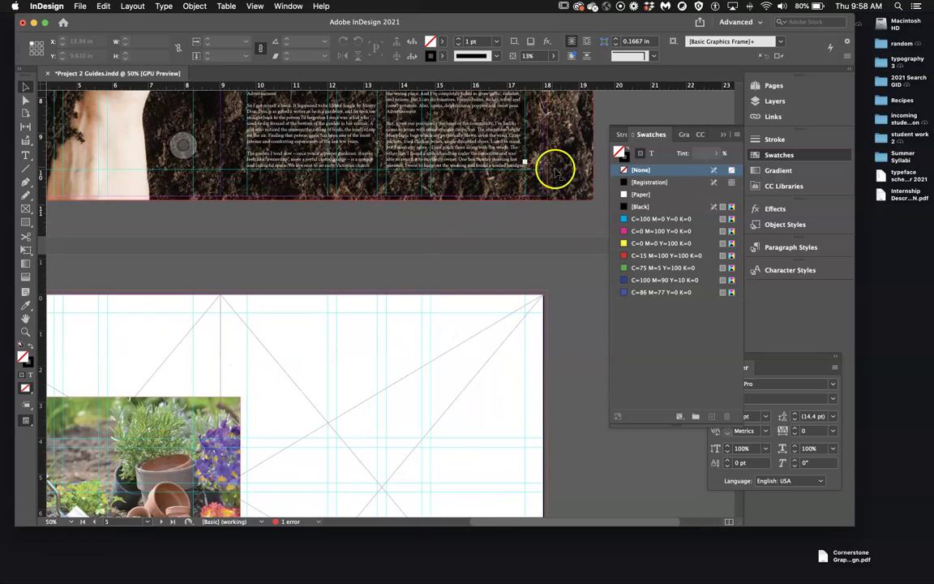
scroll(523, 167, left, 5)
scroll(523, 167, down, 1)
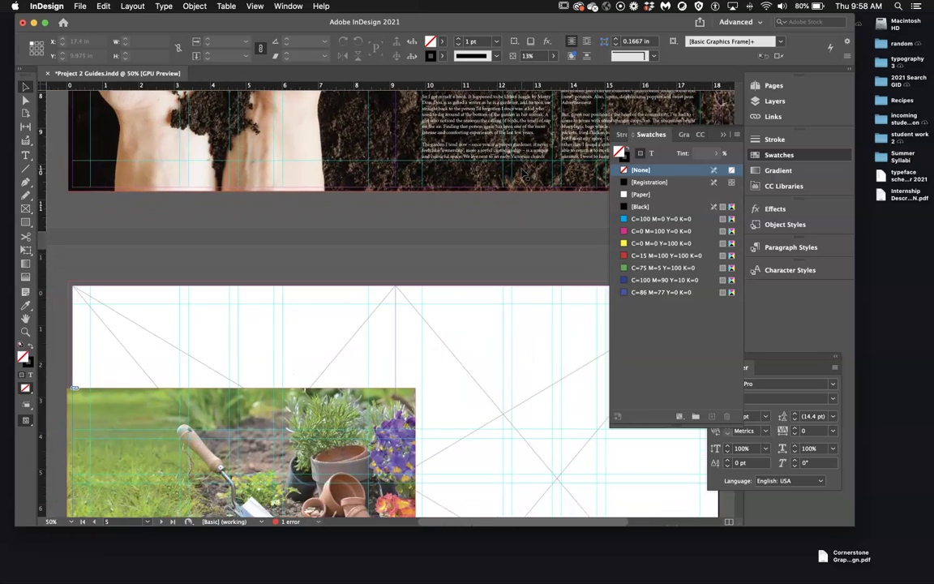
drag(313, 183, 244, 182)
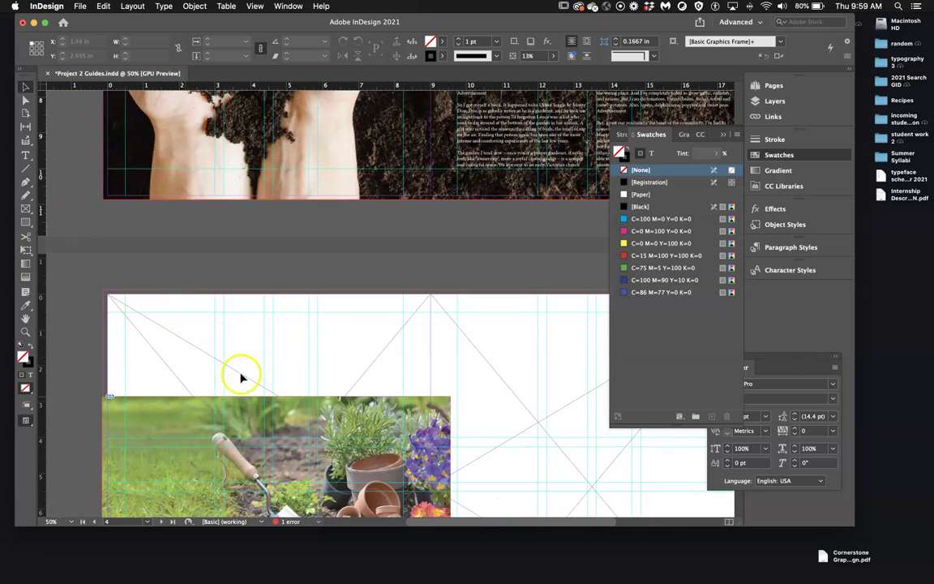
- Draw a text frame about 2.37 × 2.17 in above the photo, fitted to the column guides
click(25, 155)
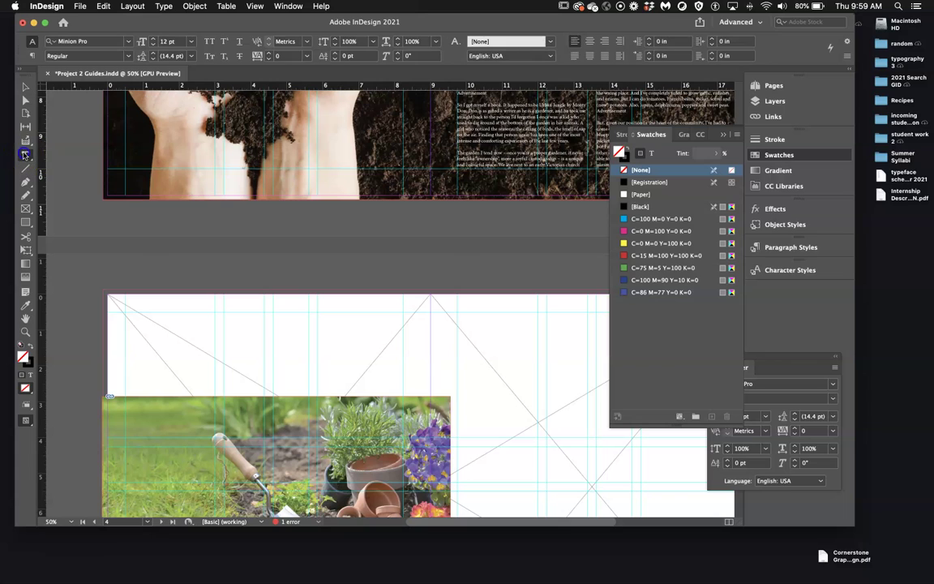
drag(225, 313, 308, 390)
scroll(308, 390, right, 10)
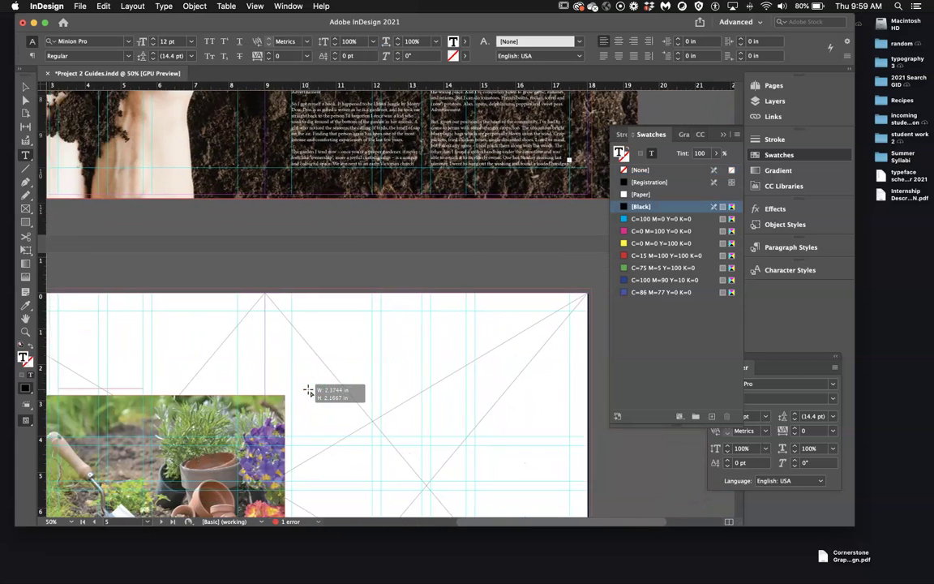
click(128, 253)
- Thread the overset text from the first gardening spread's second column into the empty frame above the photo
click(26, 99)
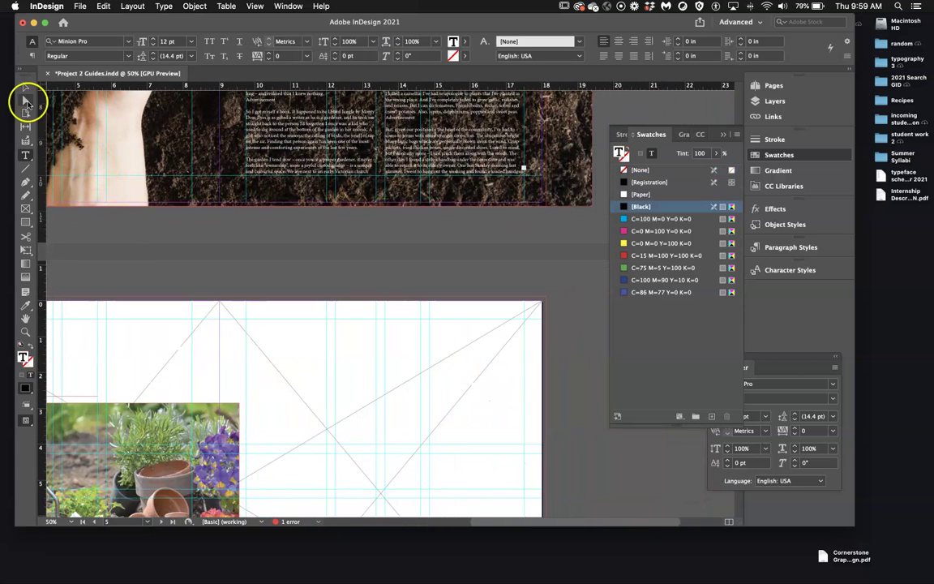
click(527, 169)
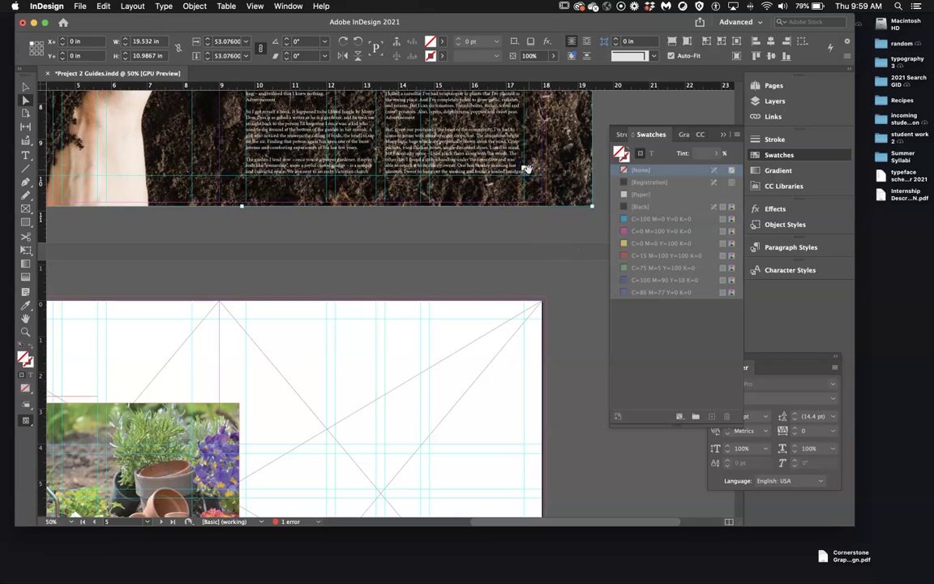
click(577, 274)
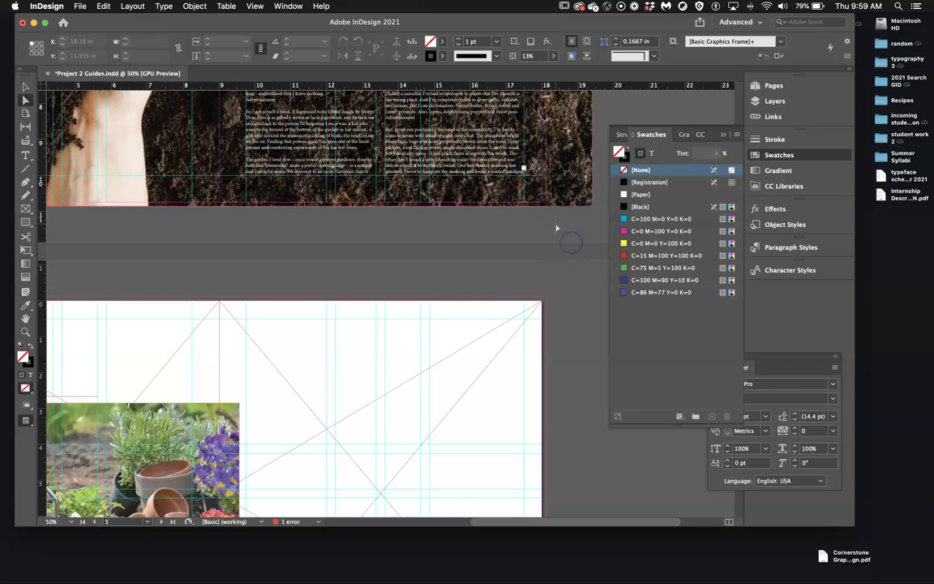
key(super+1)
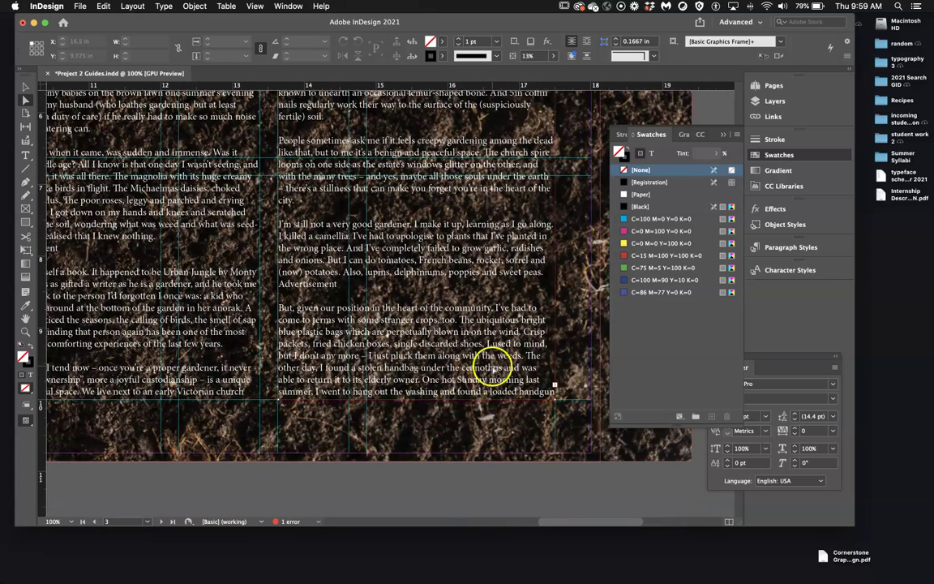
click(25, 85)
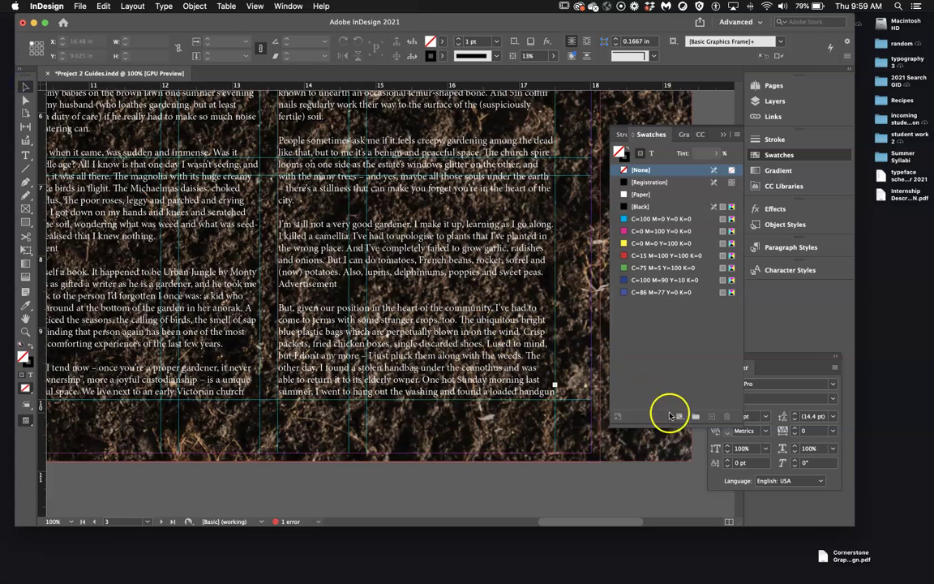
click(555, 385)
drag(555, 384, 547, 538)
scroll(417, 399, down, 20)
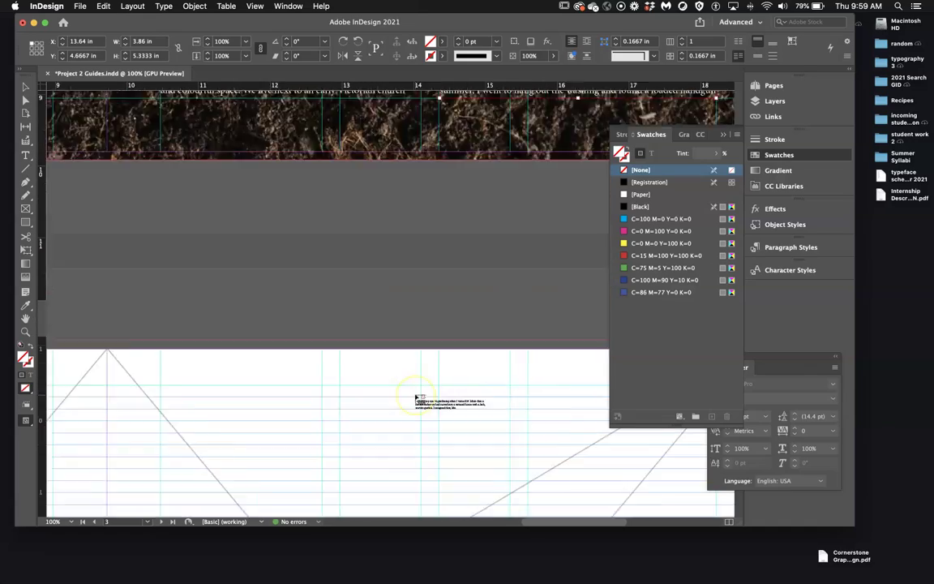
scroll(416, 399, up, 6)
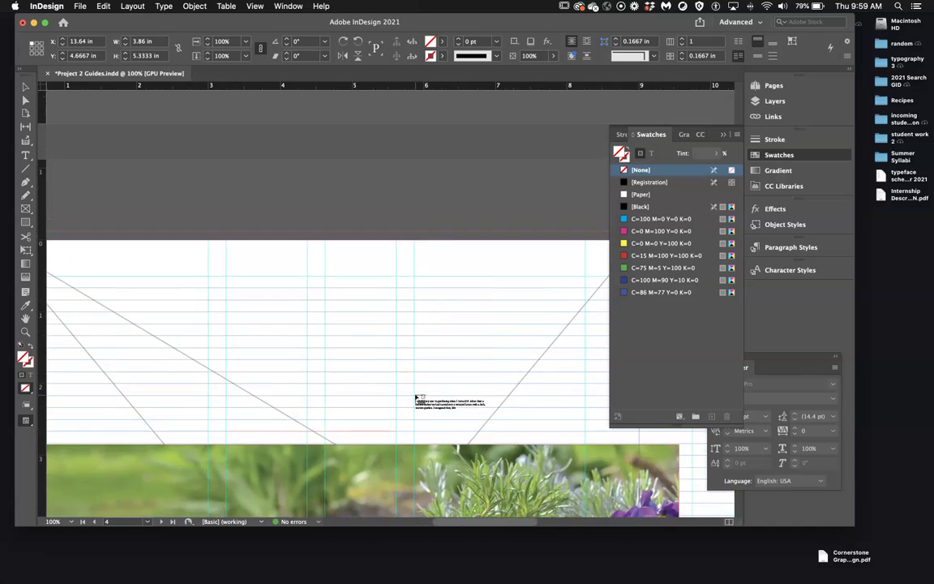
click(231, 308)
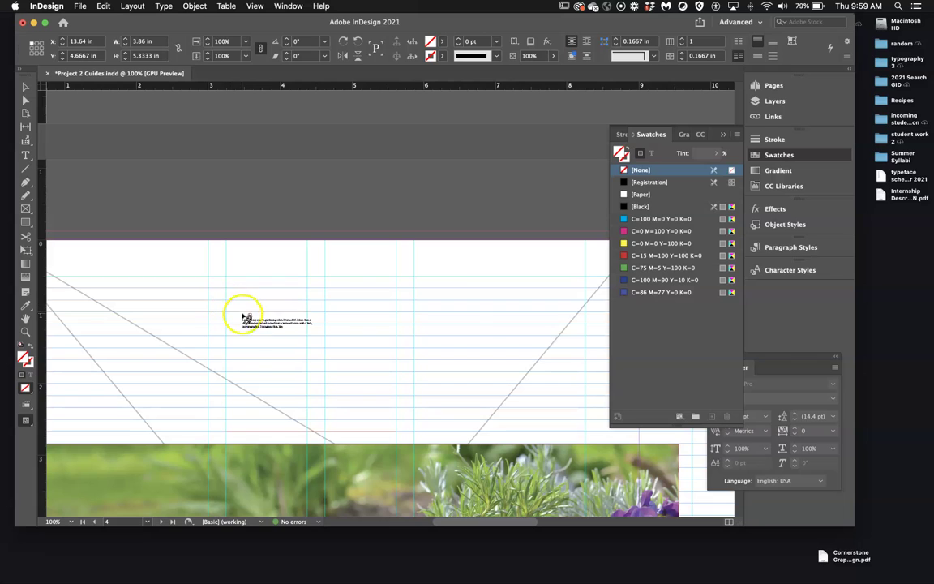
- Select the text in the frame above the photo and colour it [Black]
click(25, 154)
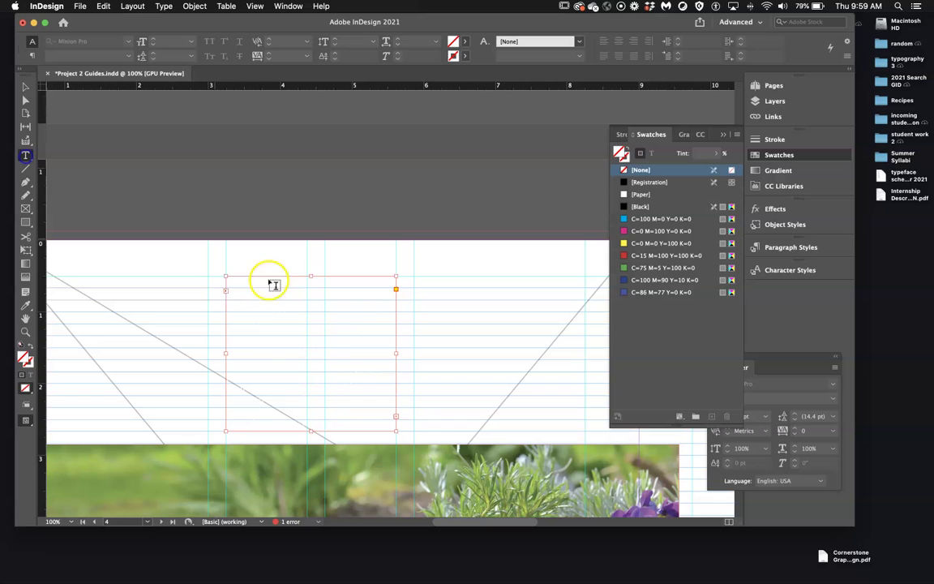
click(227, 280)
key(ctrl+v)
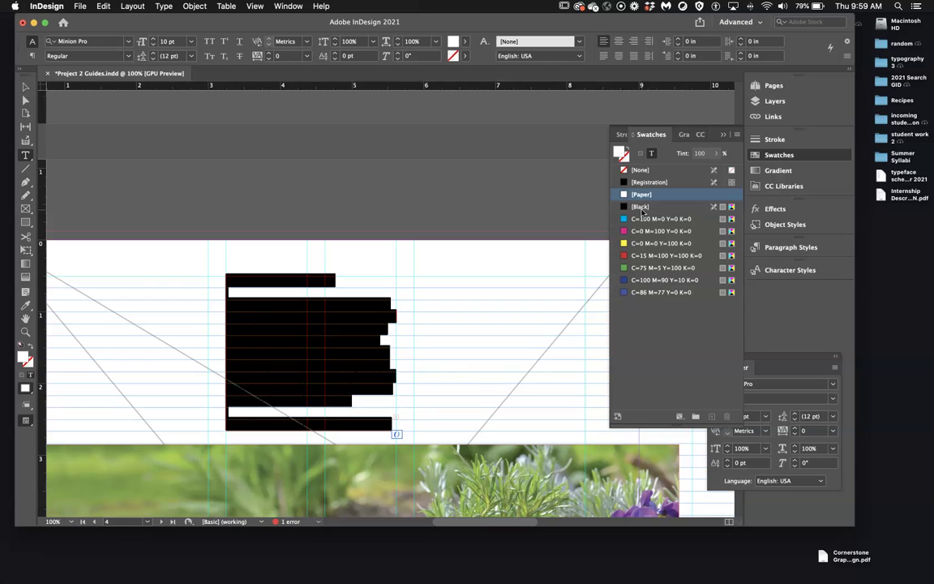
click(642, 207)
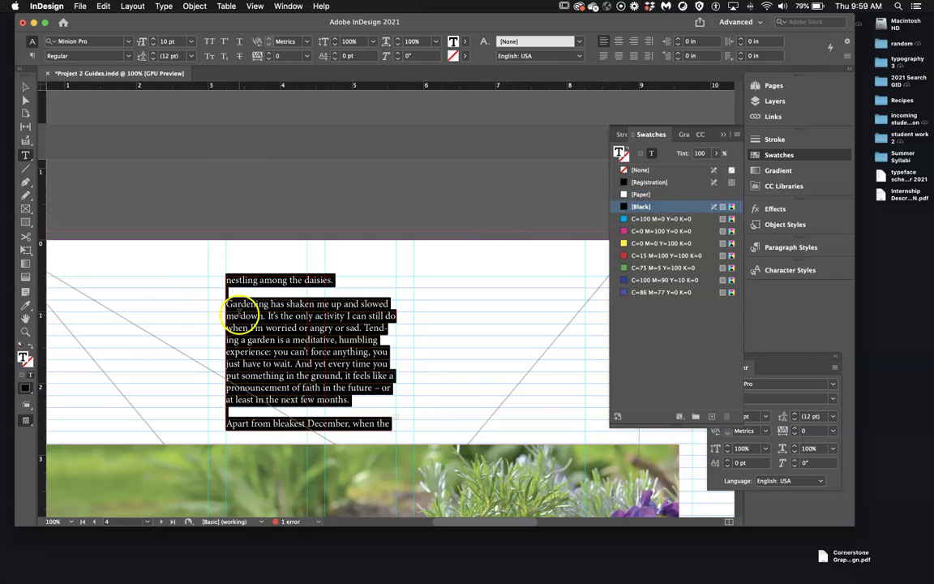
- Draw a second text frame about 2.38 × 2.17 in beside the first one above the photo
scroll(243, 311, down, 3)
scroll(243, 311, right, 5)
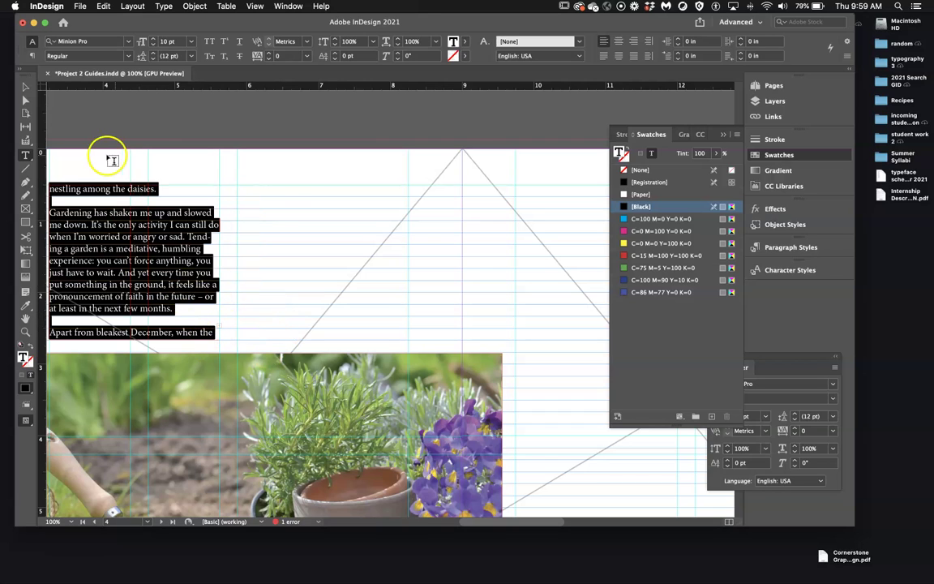
click(26, 84)
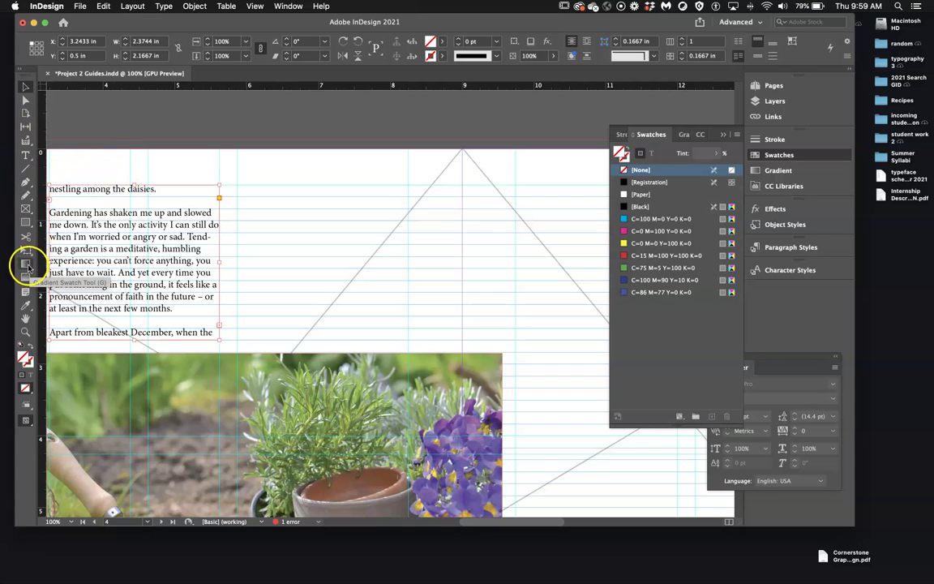
click(26, 154)
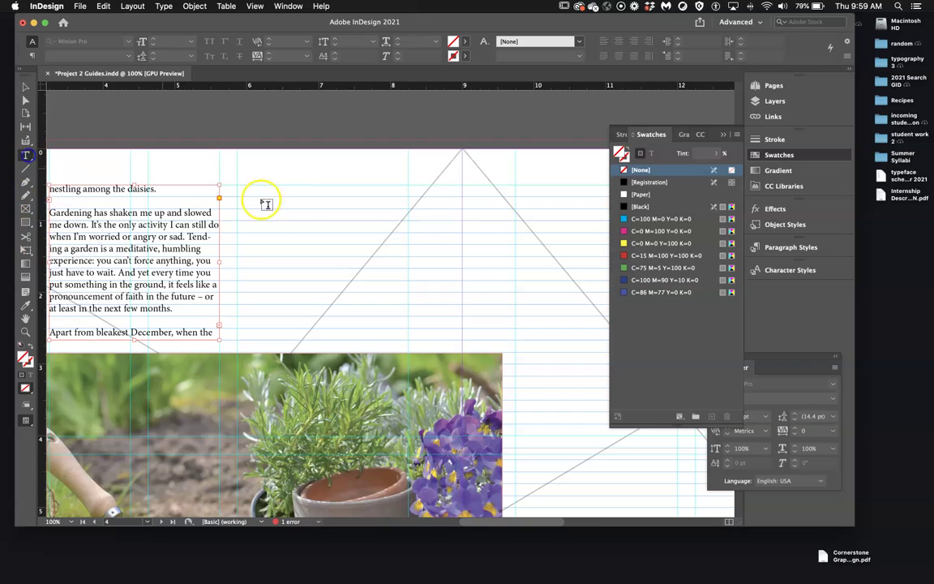
drag(238, 186, 408, 342)
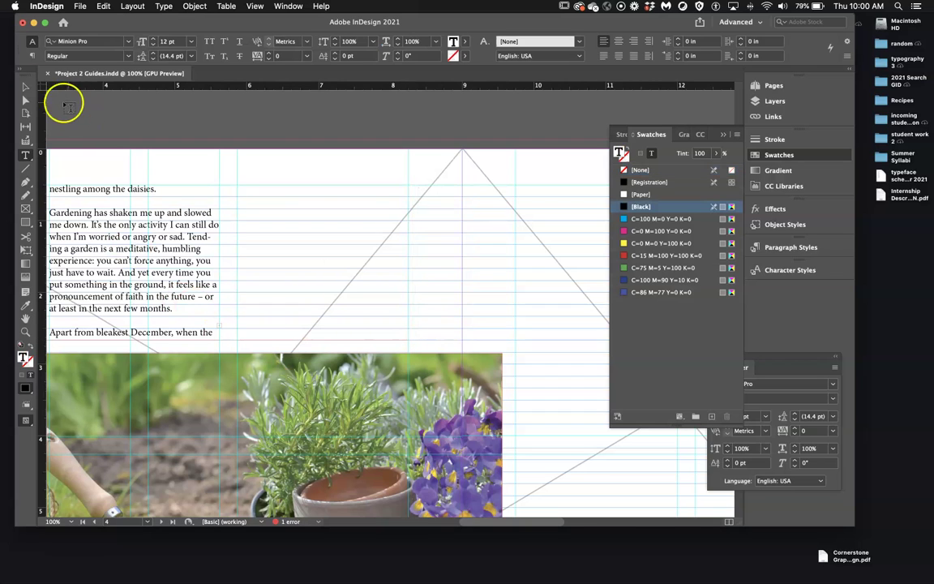
- Thread the first frame's overset text into the empty second frame above the photo
click(24, 86)
click(220, 326)
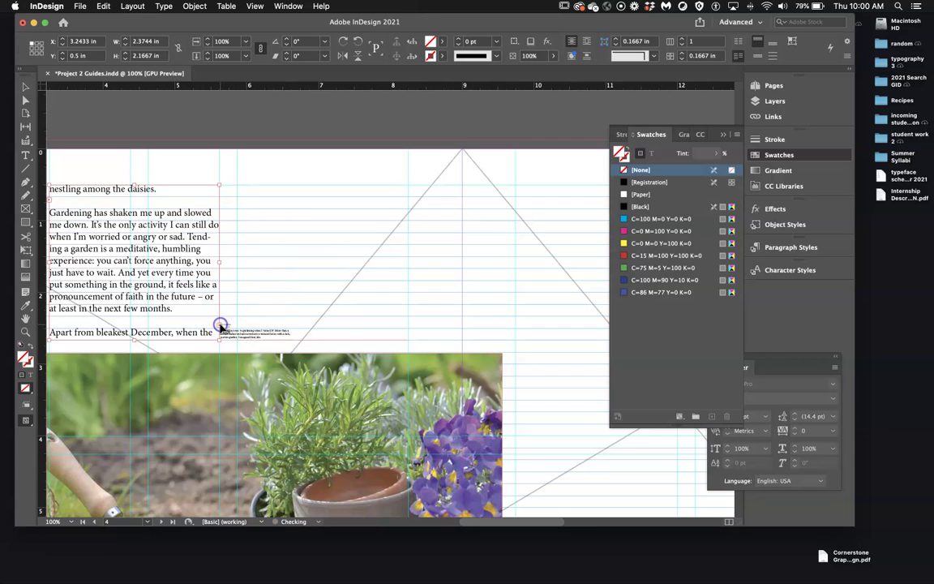
click(288, 268)
click(297, 281)
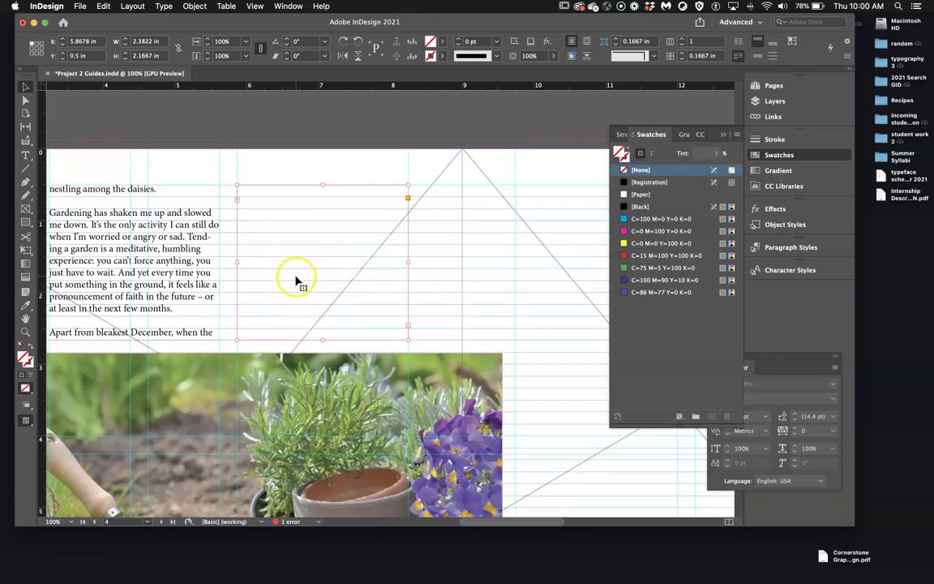
- Select the text in the second frame above the photo and colour it [Black]
click(26, 156)
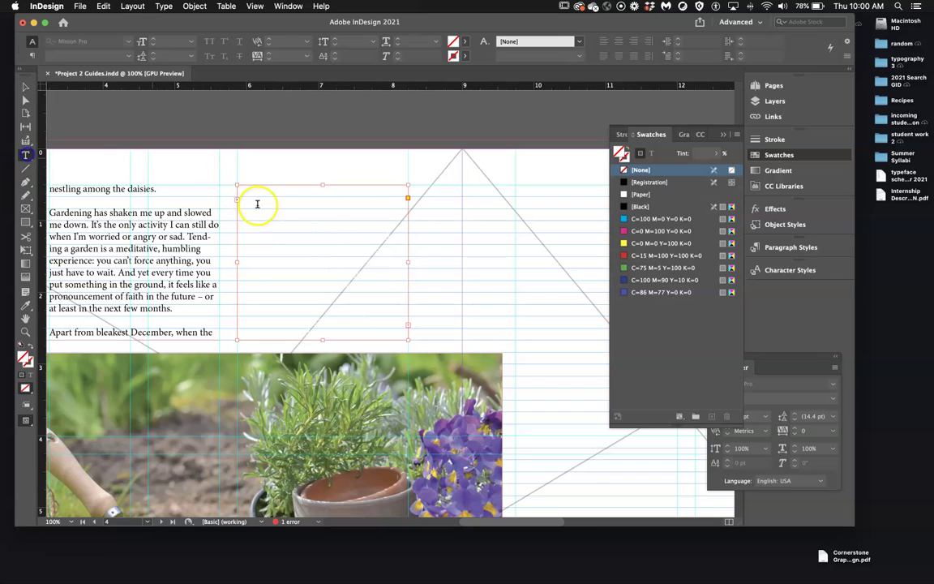
drag(238, 189, 449, 345)
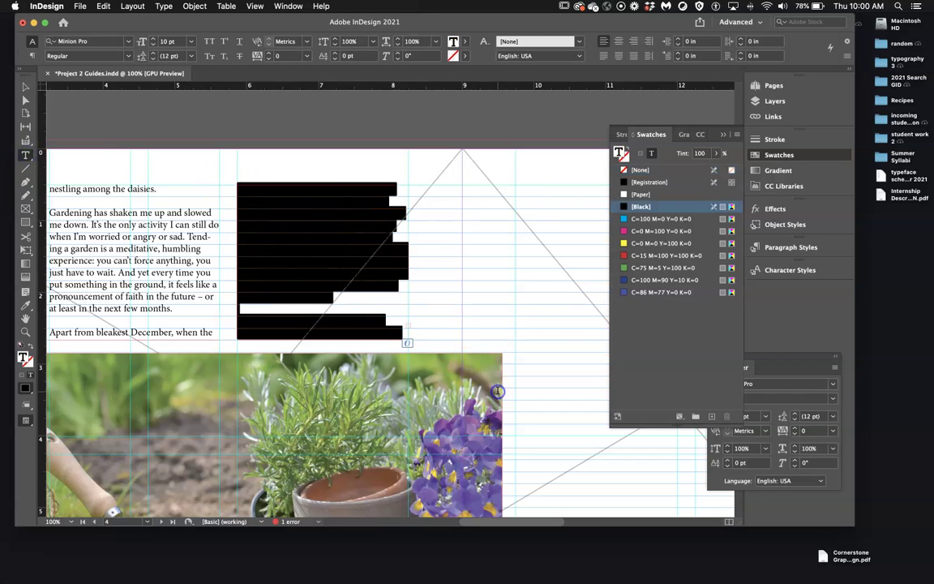
click(641, 206)
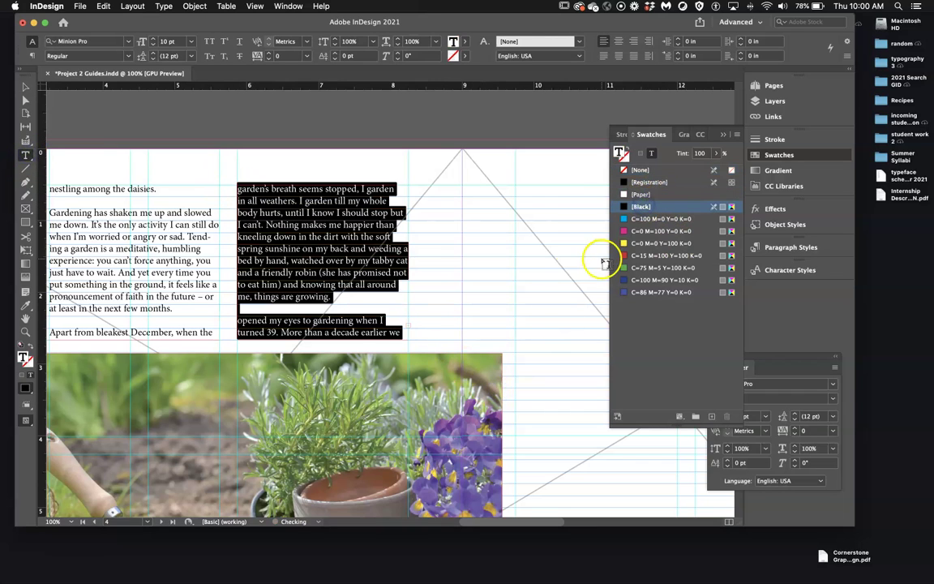
- Extend the second body-text frame on the soil-photo spread downward to a height of 5.5 in
scroll(453, 304, down, 5)
scroll(452, 304, up, 2)
key(super+minus)
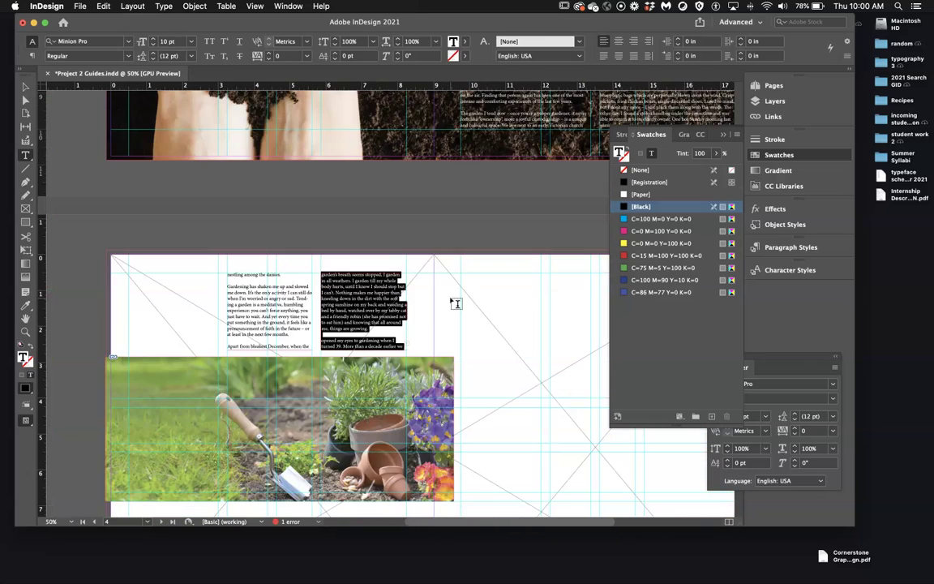
scroll(435, 312, down, 3)
scroll(342, 260, up, 4)
scroll(342, 260, right, 5)
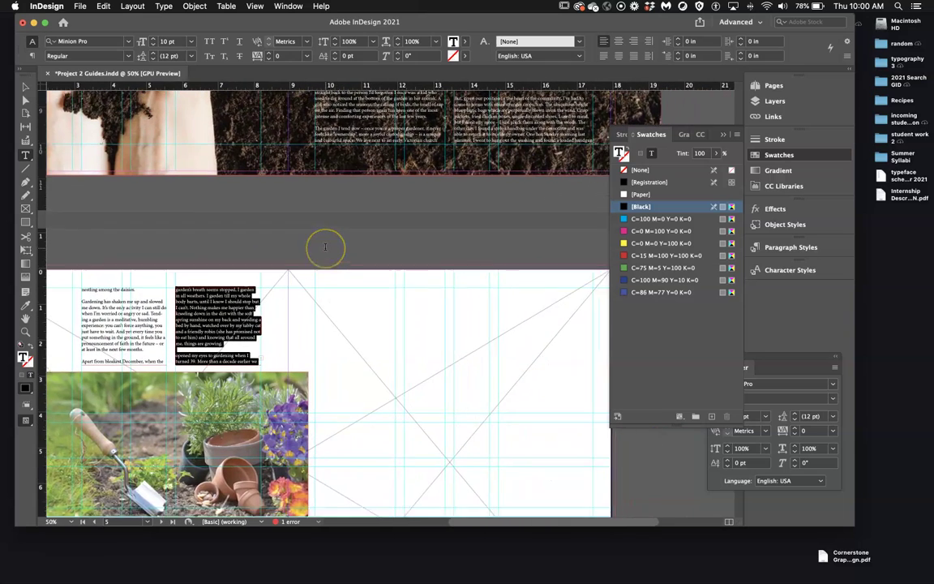
scroll(325, 248, right, 2)
scroll(325, 247, up, 1)
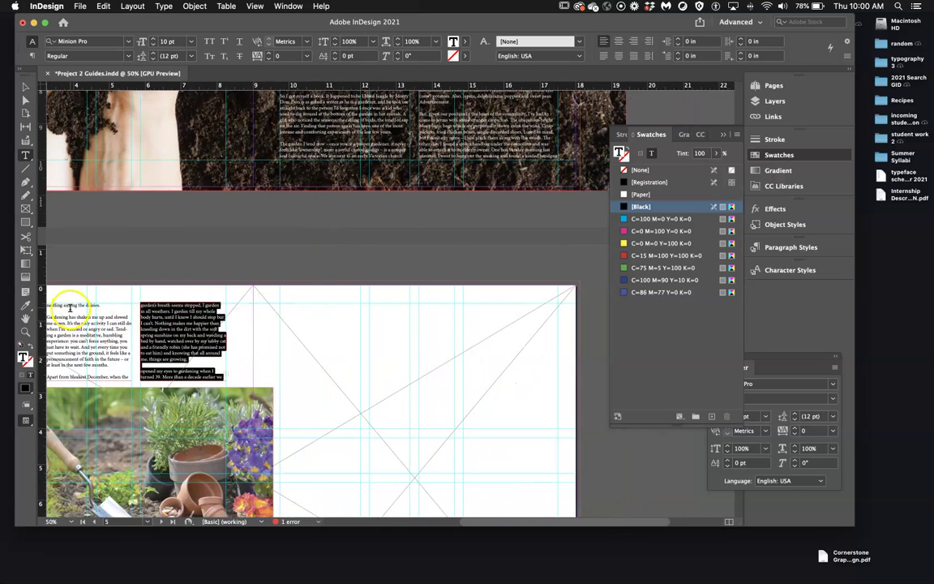
click(25, 87)
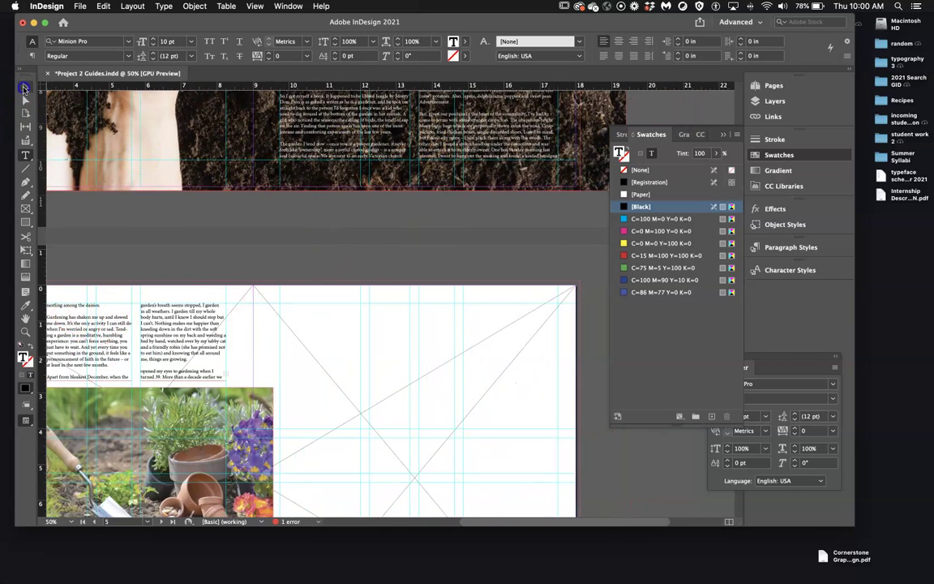
click(504, 154)
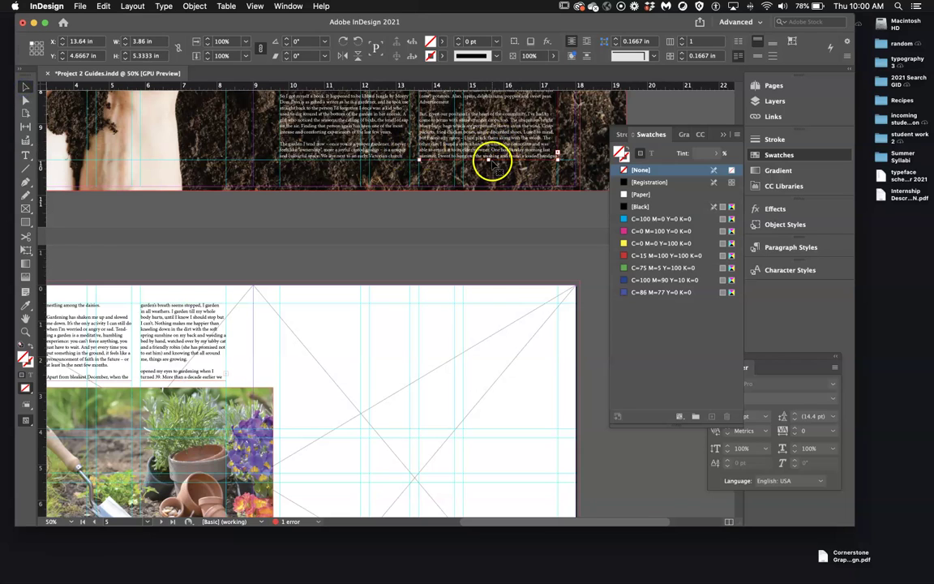
drag(490, 160, 489, 165)
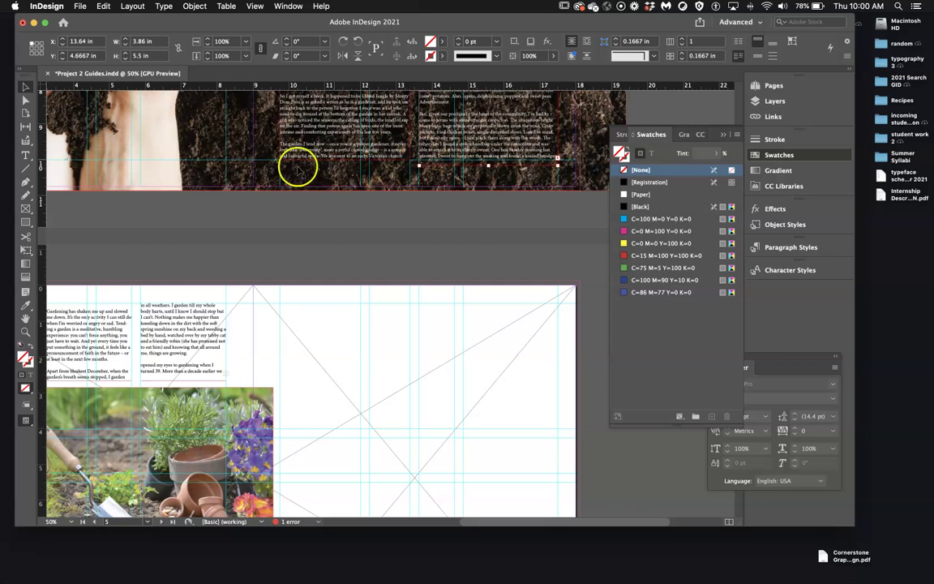
- Delete the blank line above "Gardening has shaken me up" in the first frame over the garden photo
scroll(230, 211, down, 3)
scroll(229, 211, left, 3)
click(156, 258)
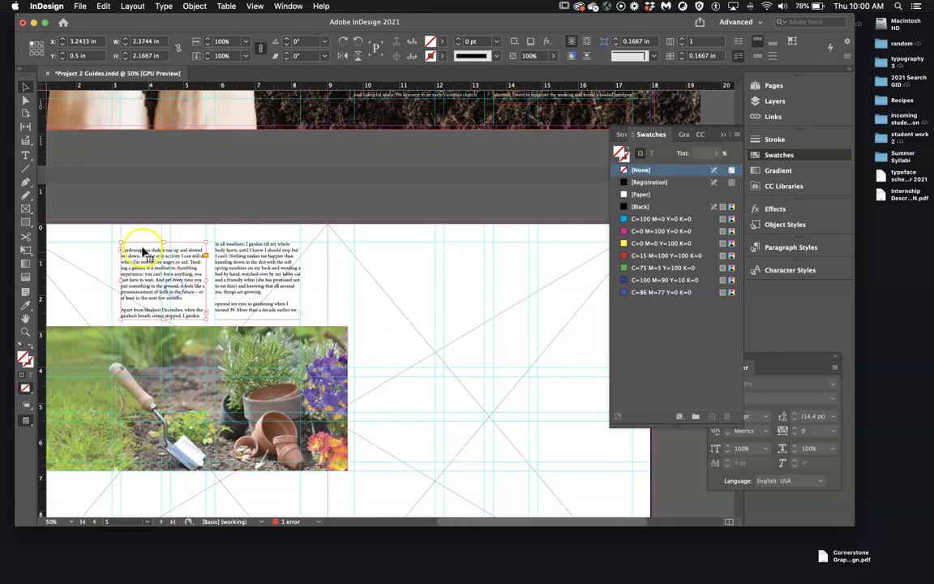
click(25, 155)
click(127, 270)
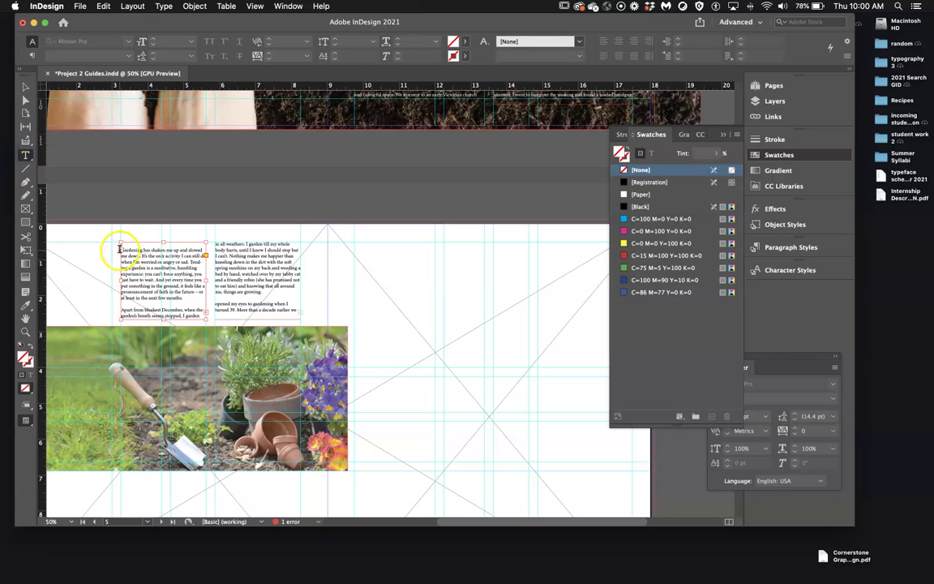
click(168, 285)
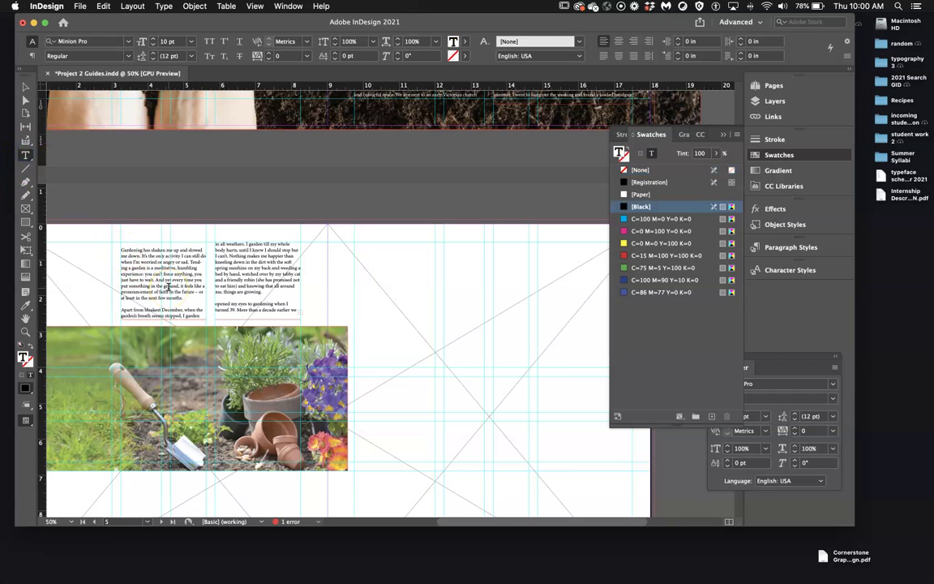
key(super+z)
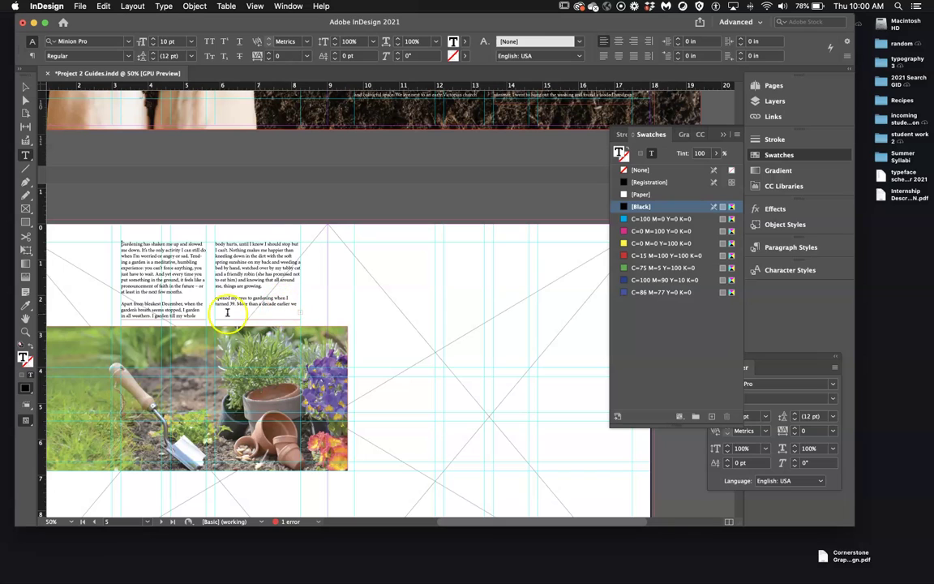
- Colour the lines from "opened my eyes to gardening" to the end of the second frame [Black]
click(215, 300)
drag(215, 299, 296, 318)
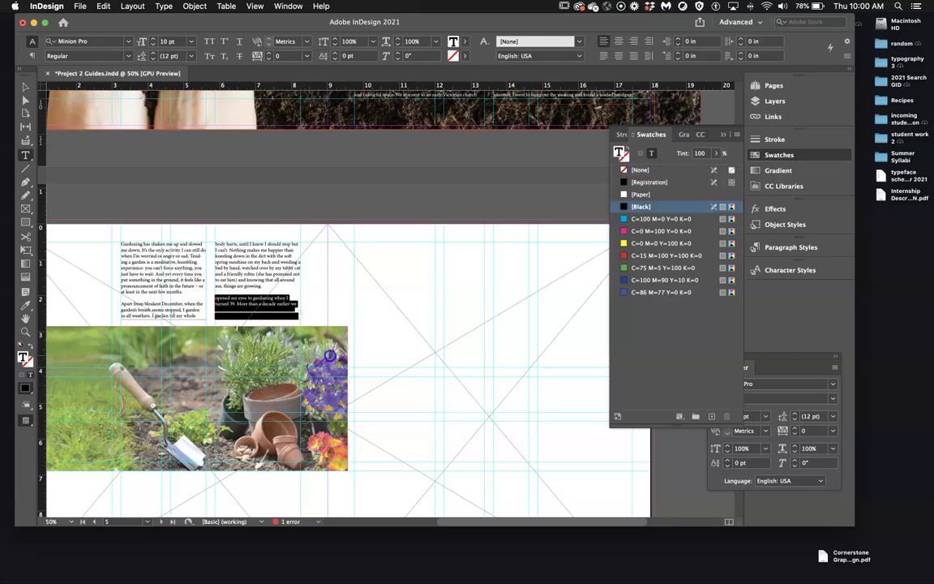
click(642, 208)
- Select all the text of the threaded body story across both spreads and colour it [Black]
scroll(496, 359, down, 1)
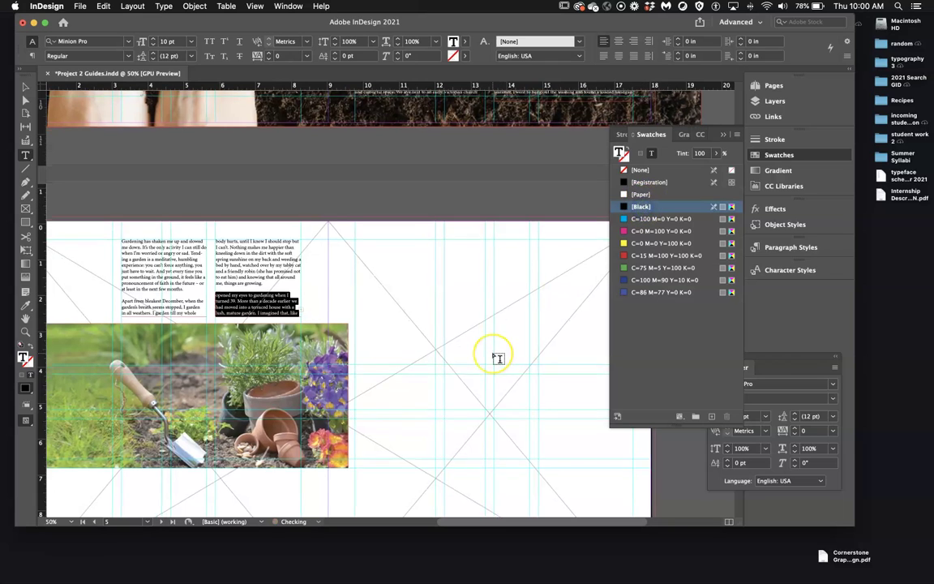
scroll(498, 358, up, 5)
click(382, 148)
key(ctrl+a)
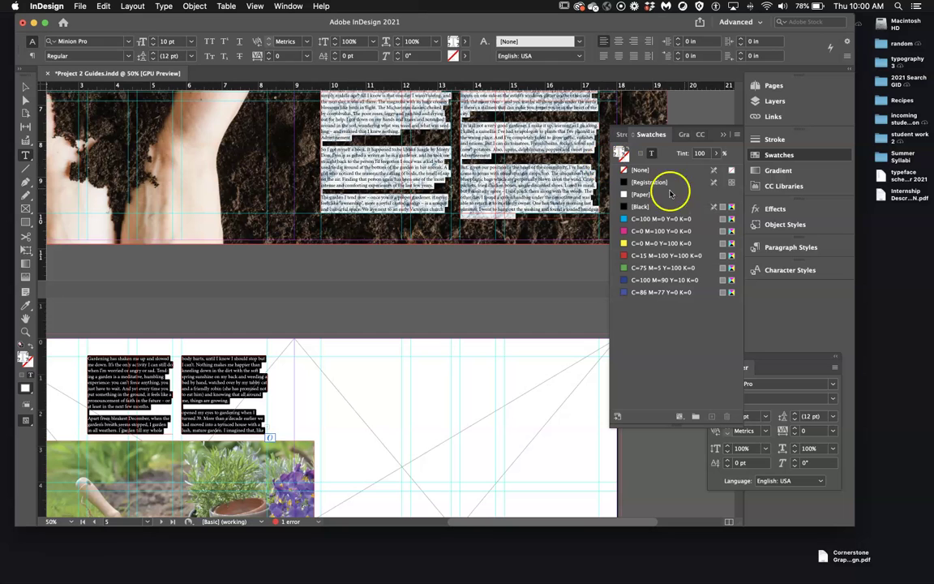
click(642, 208)
- Draw a text frame about 5.01 in wide and 2.83 in high below the garden photo, spanning both text columns
scroll(558, 309, down, 5)
scroll(558, 309, left, 2)
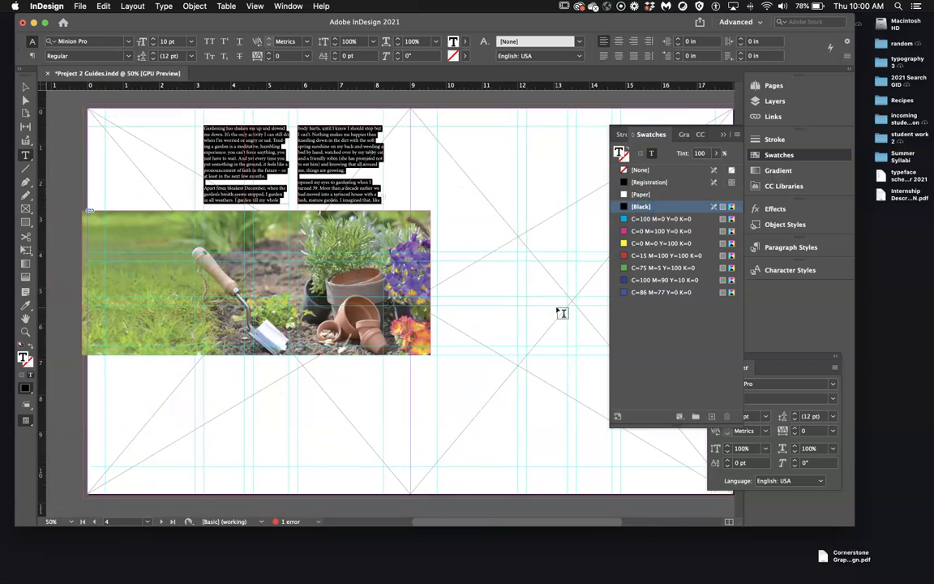
scroll(562, 313, down, 2)
click(557, 310)
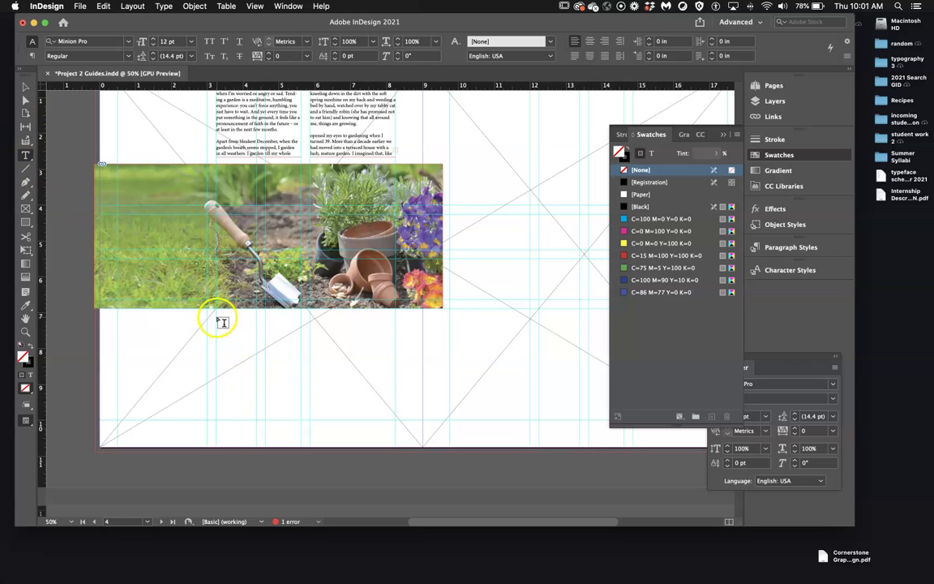
drag(218, 319, 395, 421)
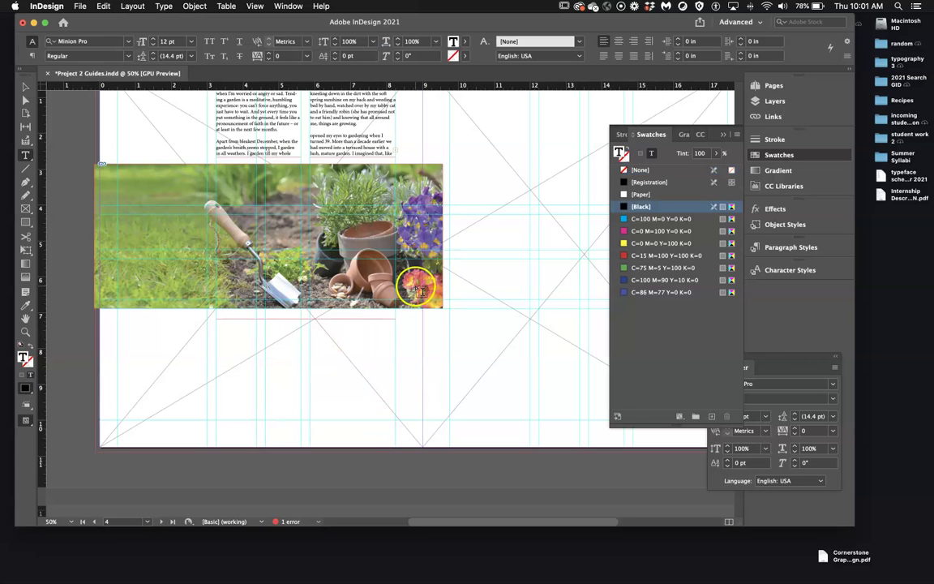
- Thread the overset text from the second frame above the garden photo into the wide frame below the photo
click(25, 87)
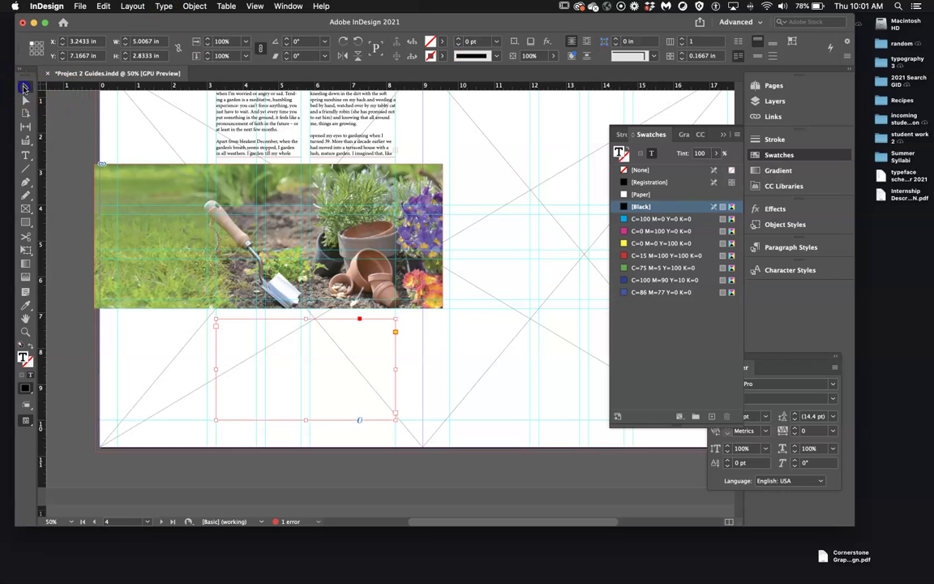
click(395, 151)
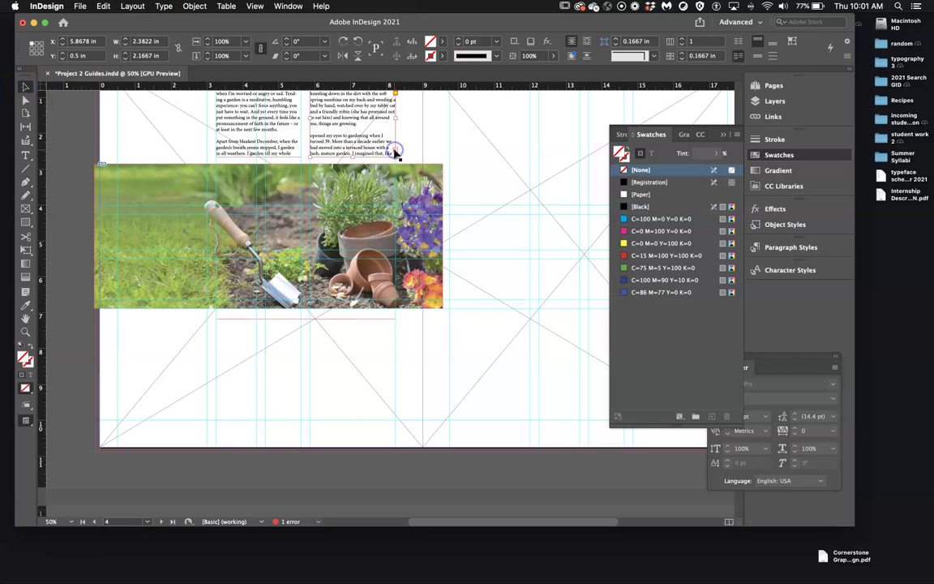
click(395, 151)
click(245, 355)
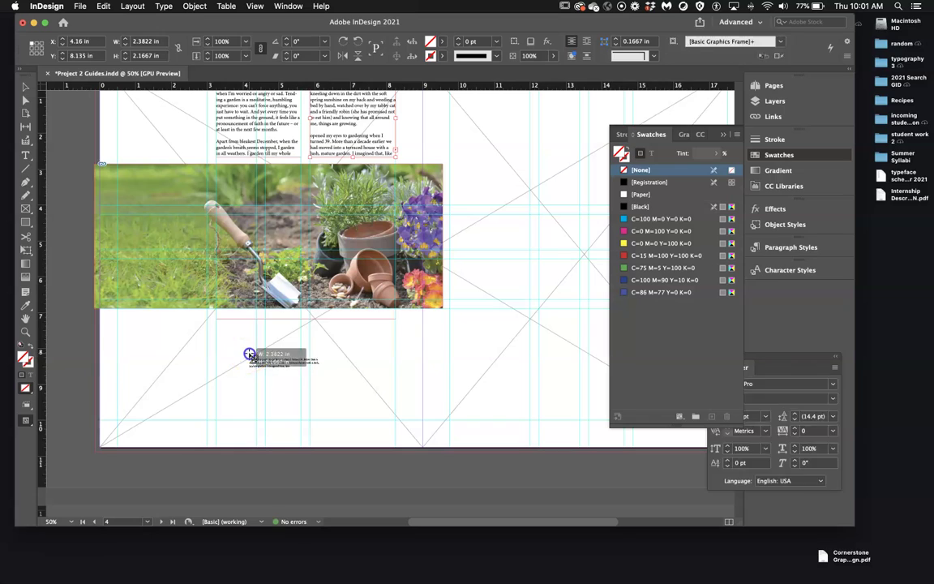
- Colour the body text in both columns below the "Why I love Gardening" title [Paper]
scroll(411, 390, up, 10)
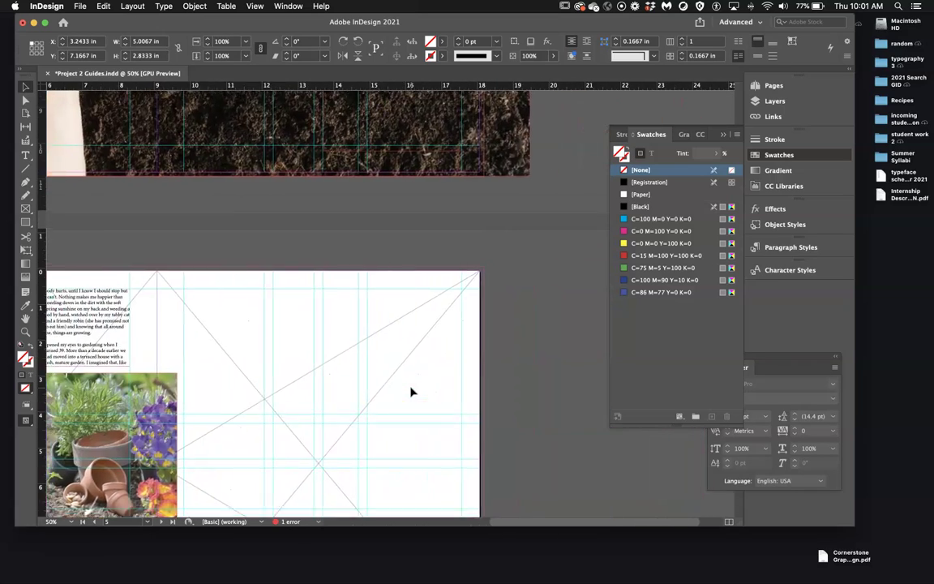
scroll(411, 392, up, 2)
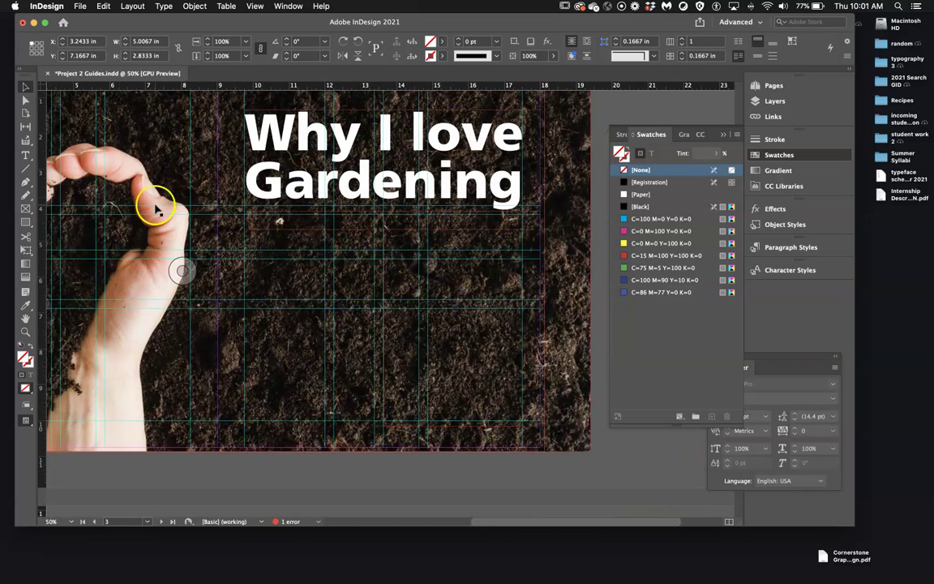
click(27, 156)
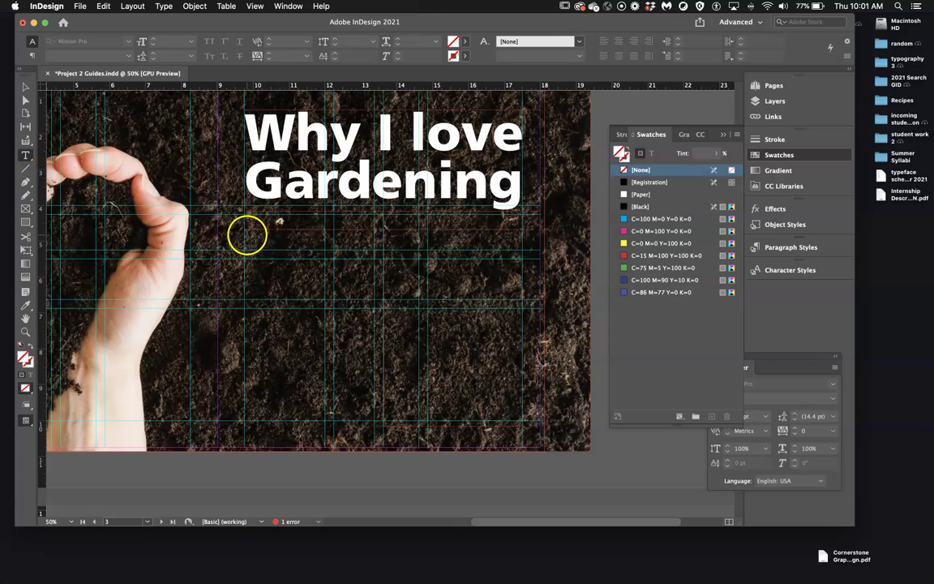
drag(246, 235, 528, 420)
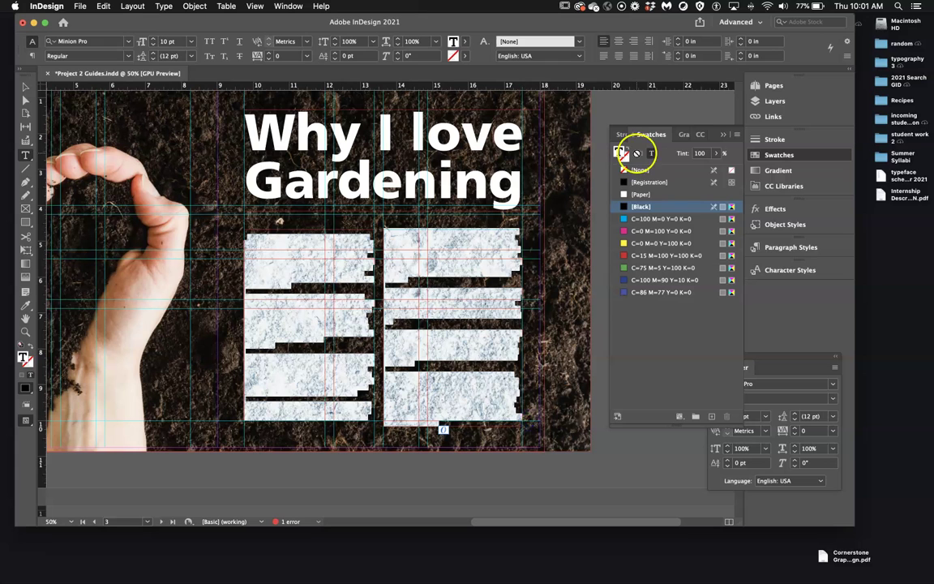
click(552, 340)
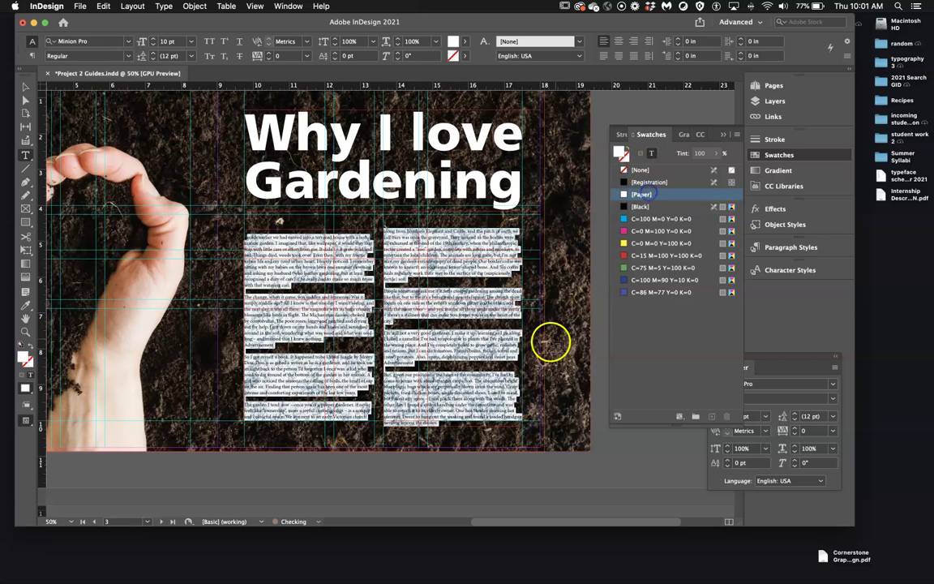
scroll(553, 350, down, 10)
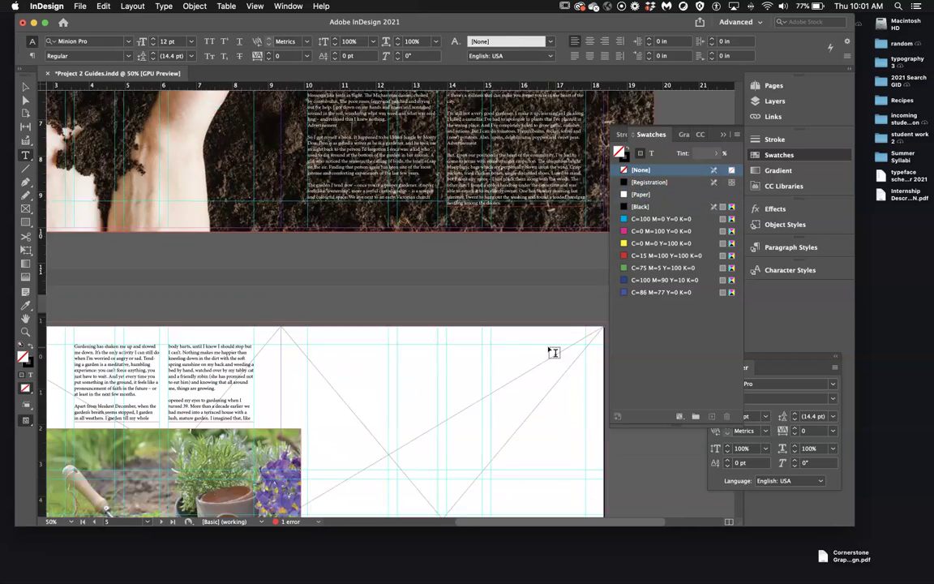
- Examine how the body text flows from the soil-photo spread into the frames above and below the garden photo
scroll(553, 352, up, 5)
scroll(552, 350, up, 3)
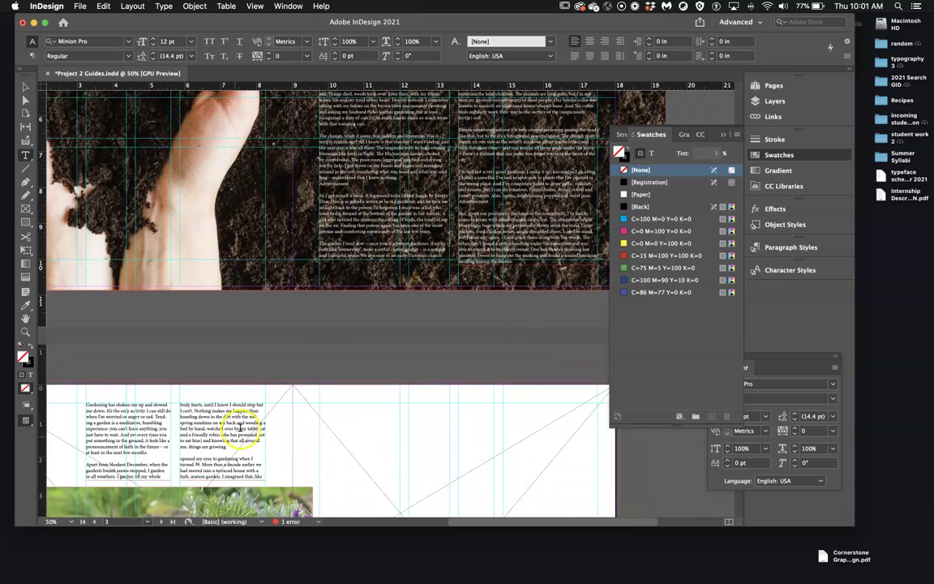
scroll(438, 215, down, 5)
scroll(438, 215, left, 5)
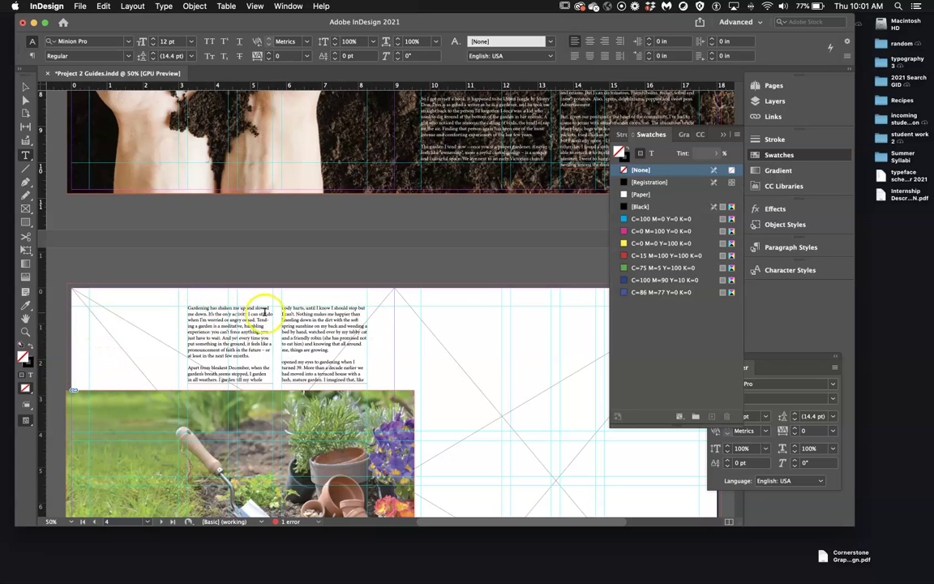
scroll(261, 357, down, 10)
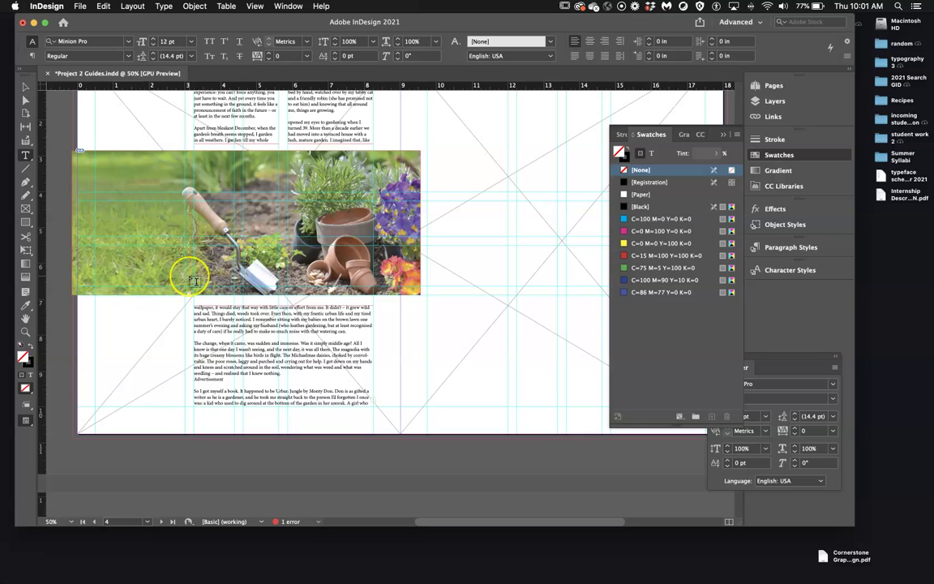
scroll(193, 280, up, 5)
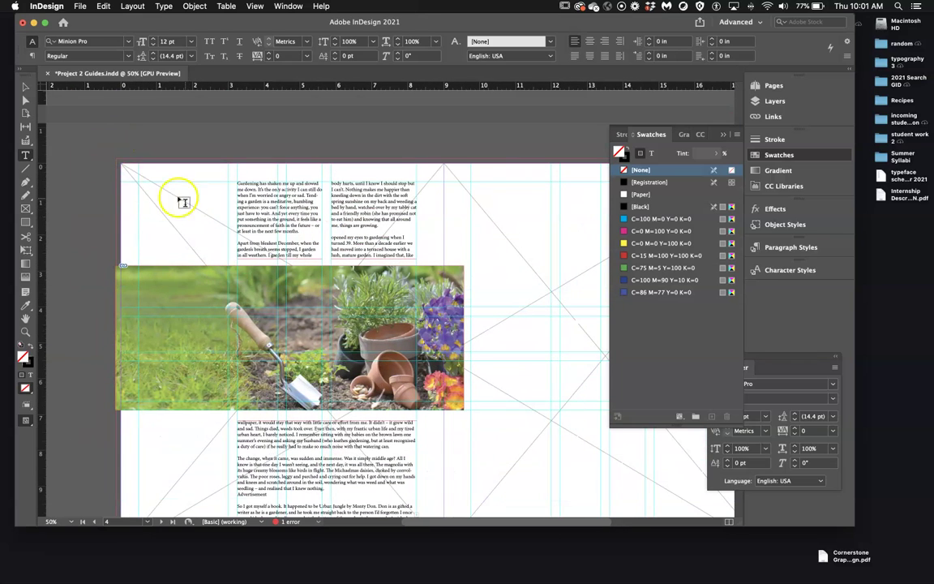
scroll(192, 485, down, 5)
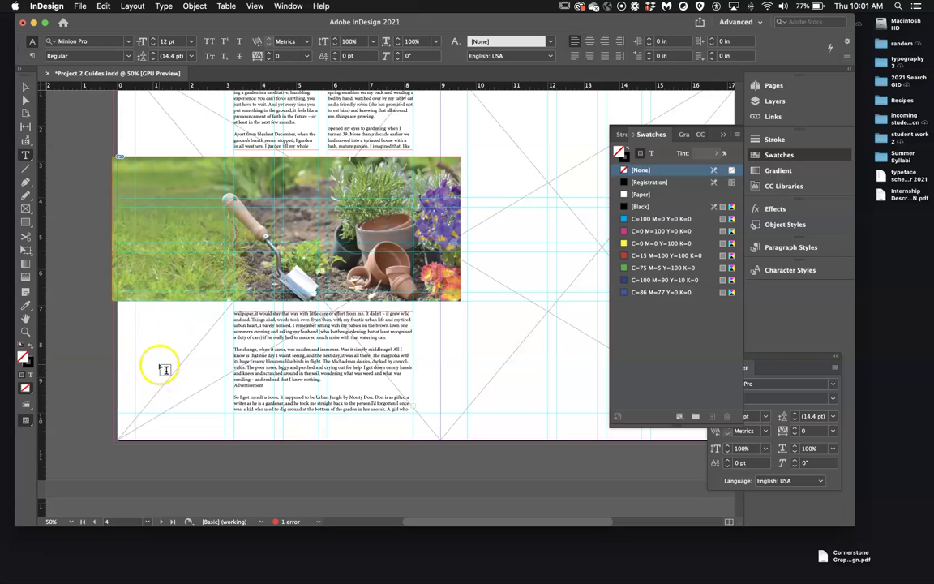
scroll(163, 366, right, 3)
scroll(163, 367, up, 2)
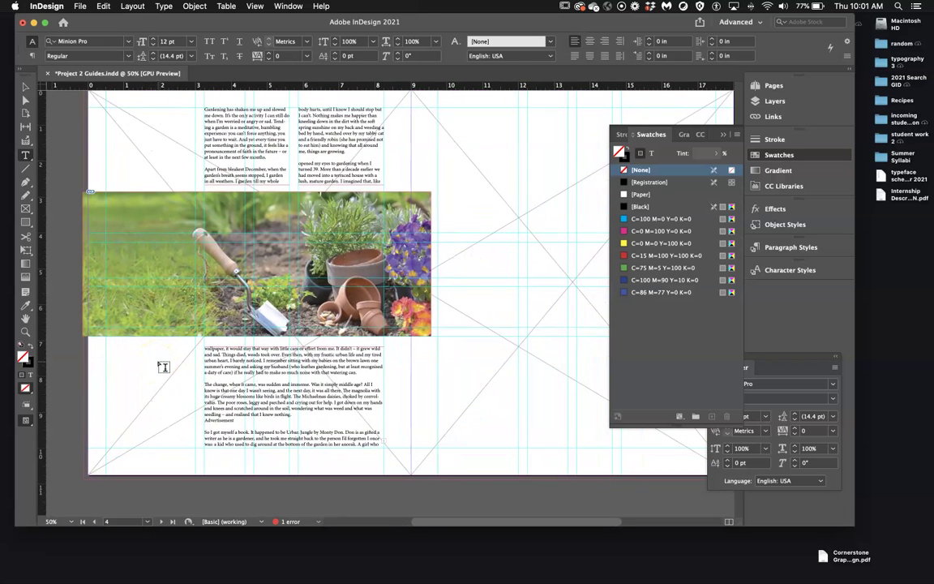
click(201, 374)
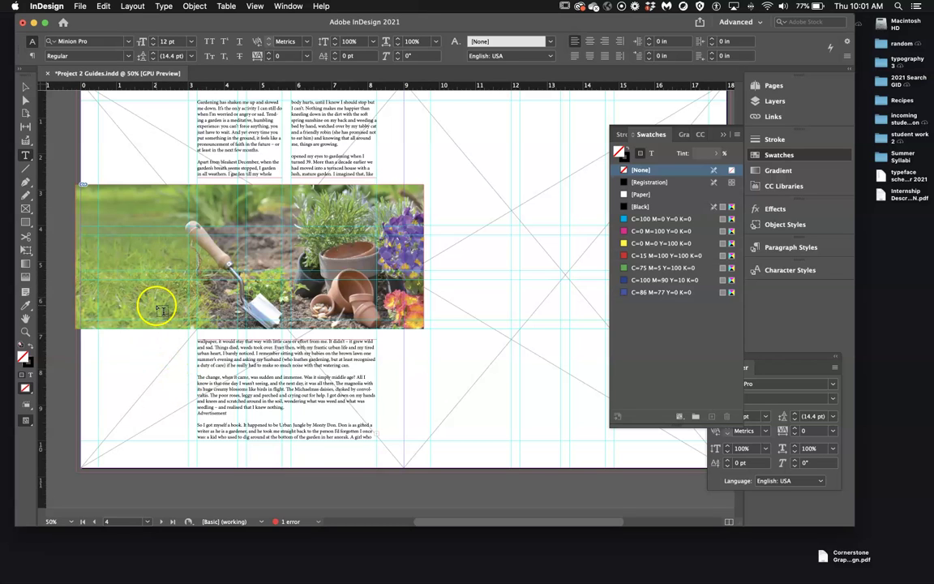
- Draw a text column about 3.63 in wide and 9.5 in high from the inner margin of the empty page beside the garden photo
scroll(144, 309, right, 3)
scroll(144, 309, down, 1)
scroll(149, 317, right, 5)
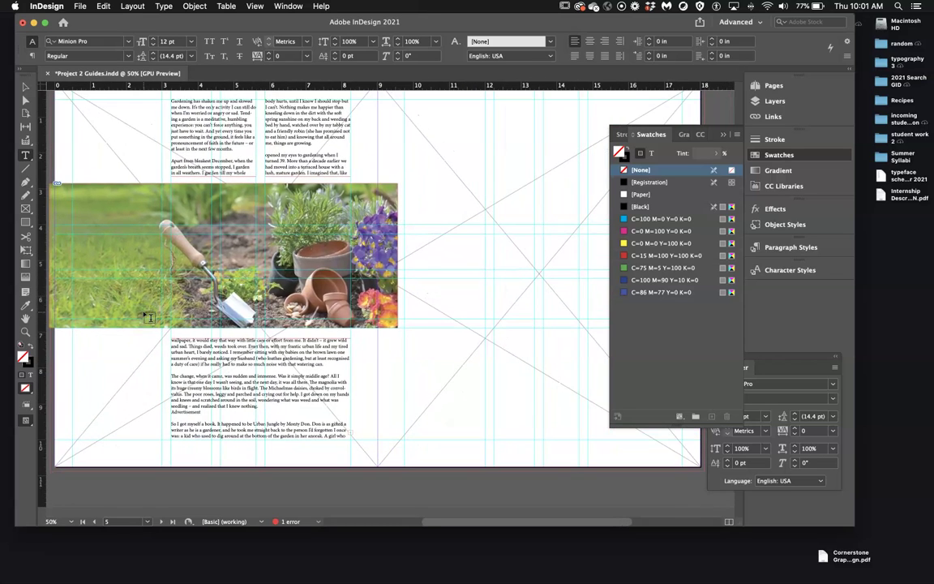
scroll(185, 341, up, 4)
scroll(186, 345, right, 4)
scroll(187, 345, down, 2)
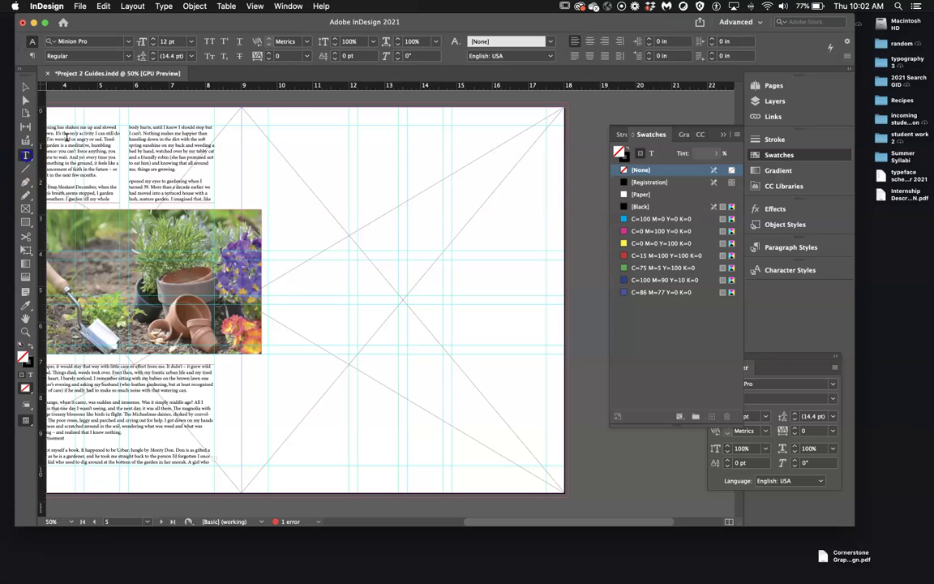
drag(270, 128, 402, 467)
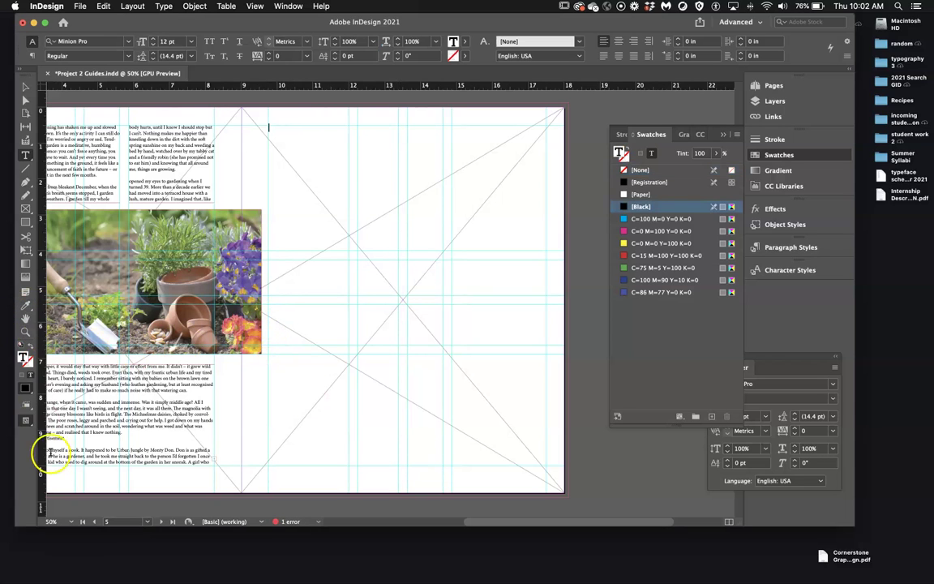
- Thread the overset text from the wide frame below the garden photo into the full-height column on the facing page
click(25, 86)
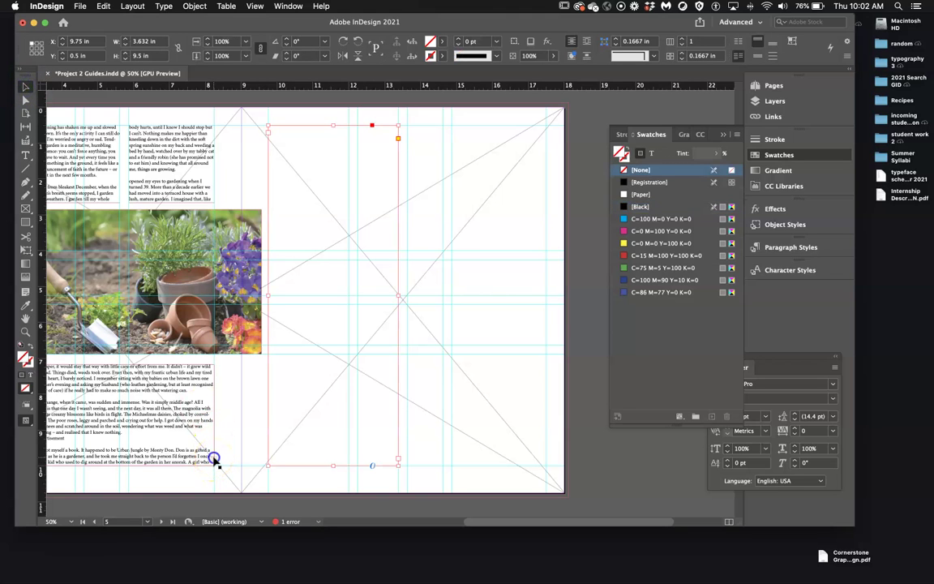
click(214, 460)
click(214, 460)
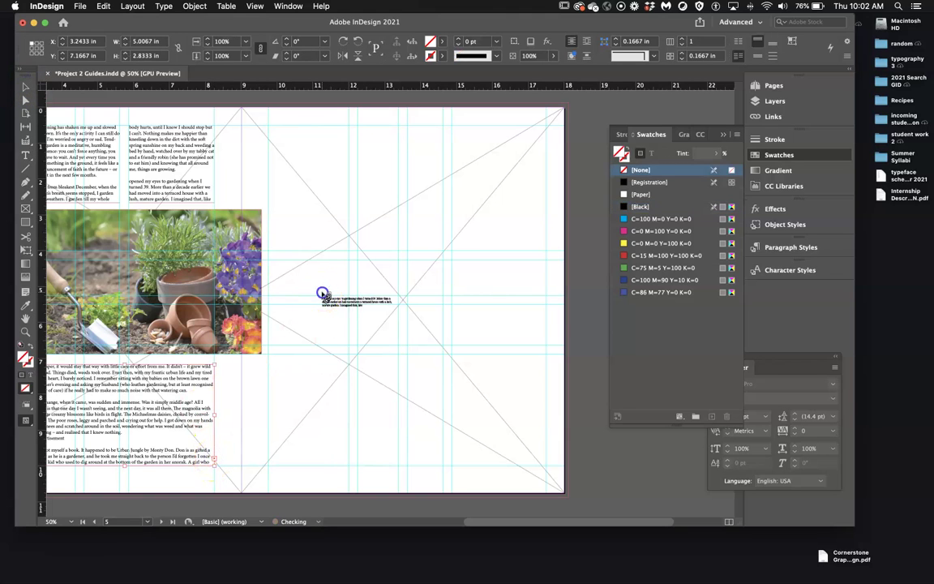
click(322, 294)
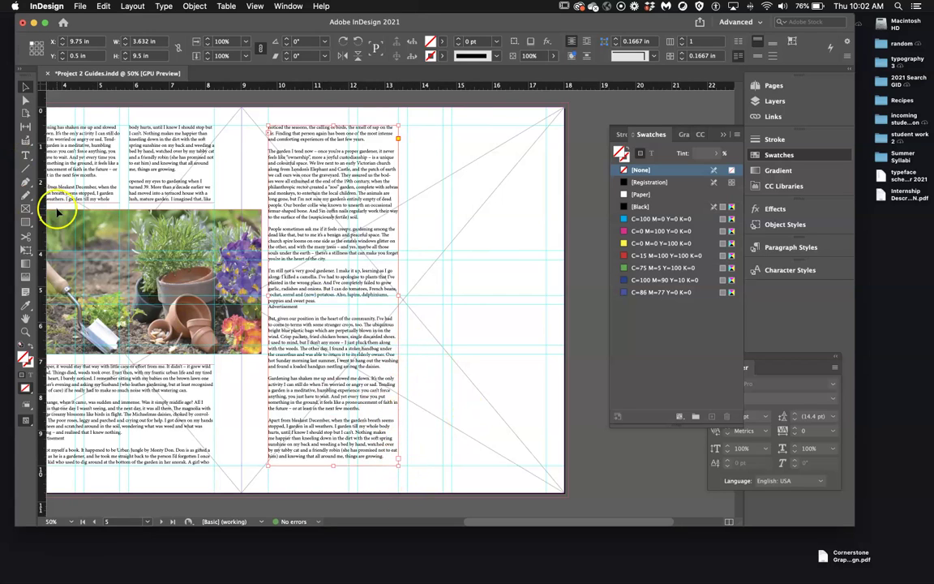
- Add a second column about 3.87 in wide and 9.5 in high beside the full-height column and thread that column's text into it
click(26, 157)
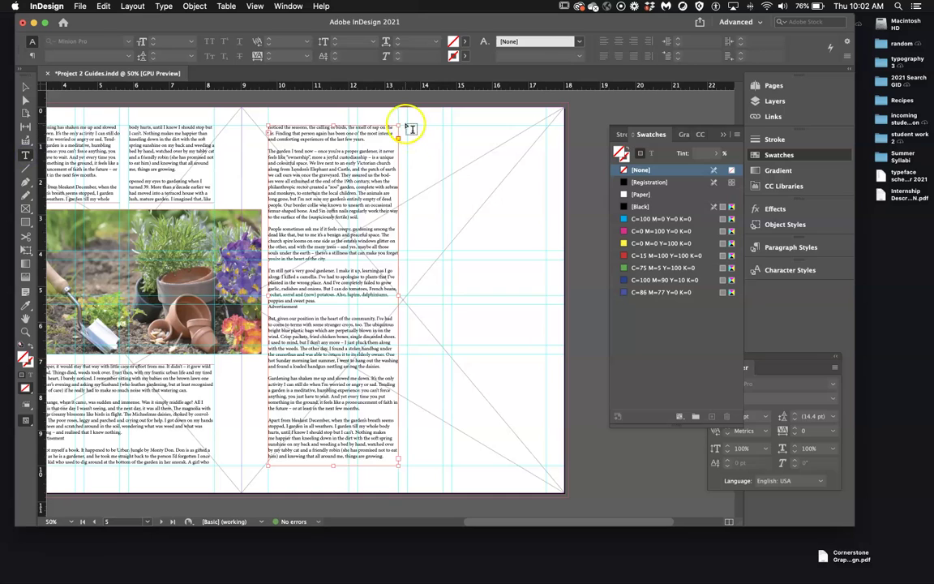
drag(408, 127, 545, 466)
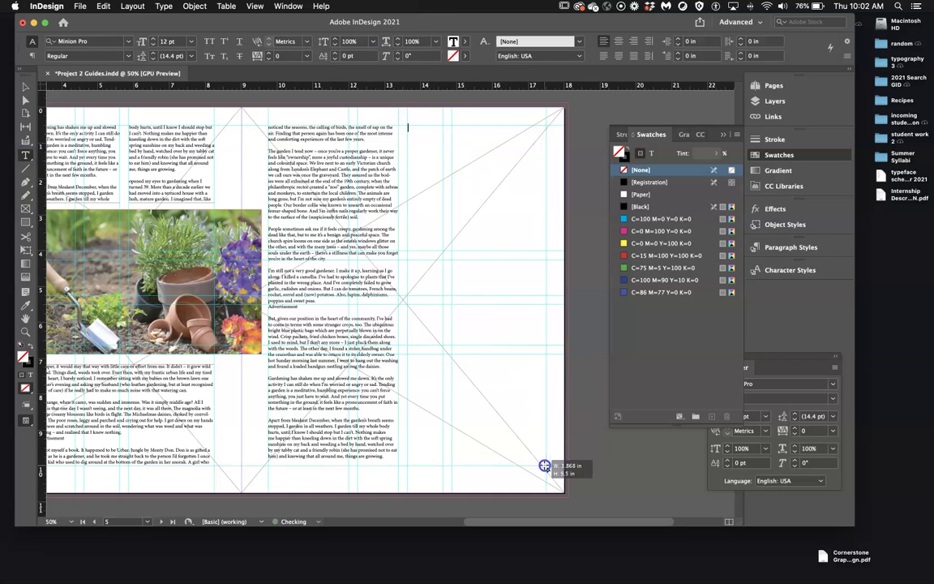
click(24, 86)
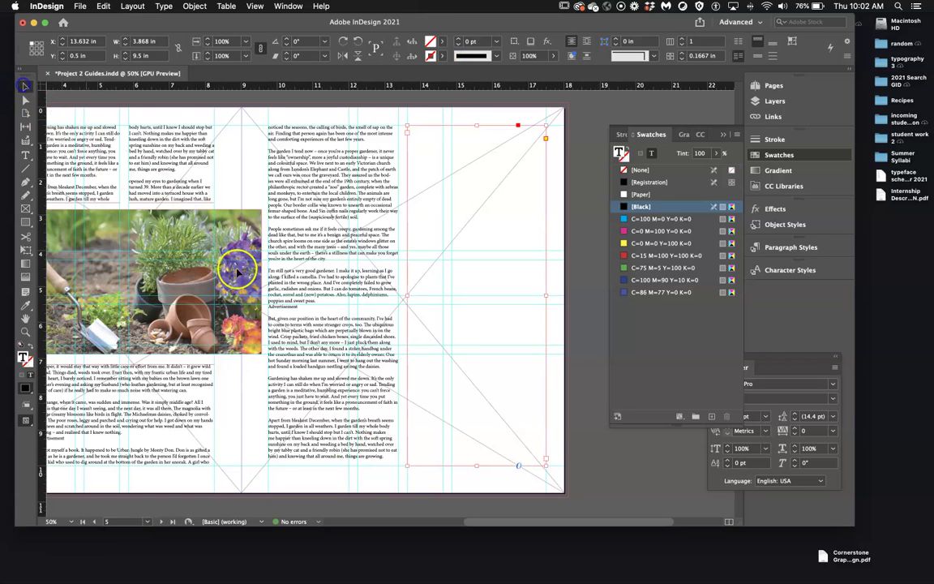
click(397, 464)
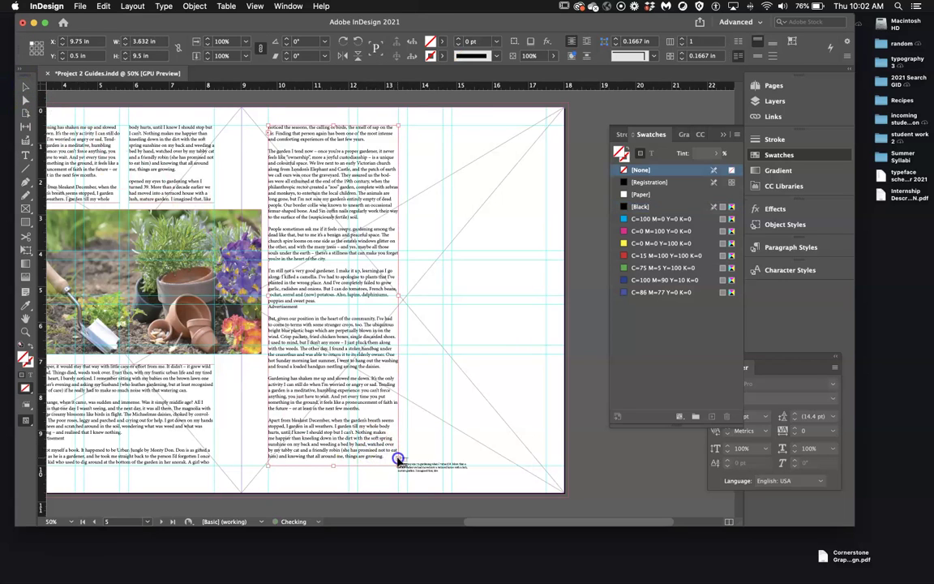
click(449, 333)
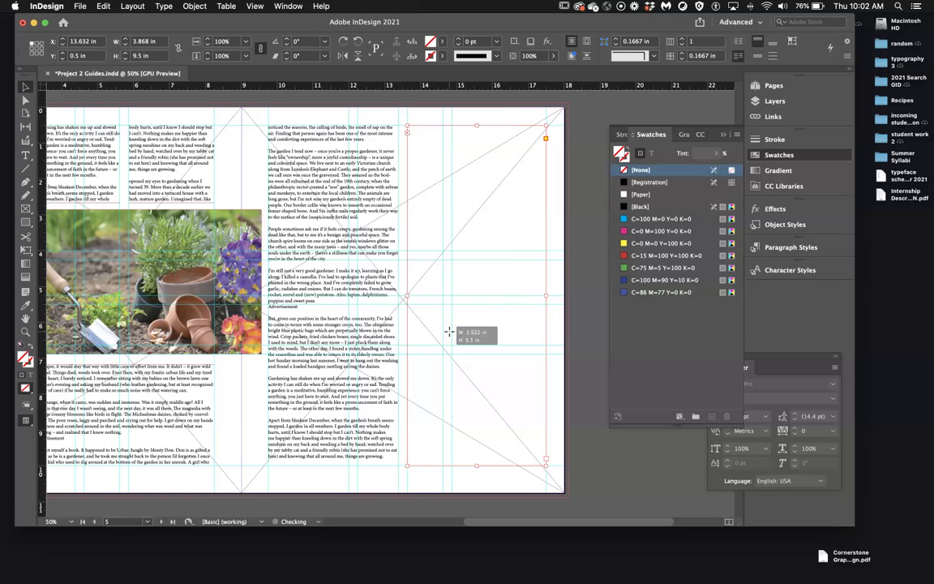
- Try setting all of the threaded body text to 12 pt and undo the size change
click(369, 422)
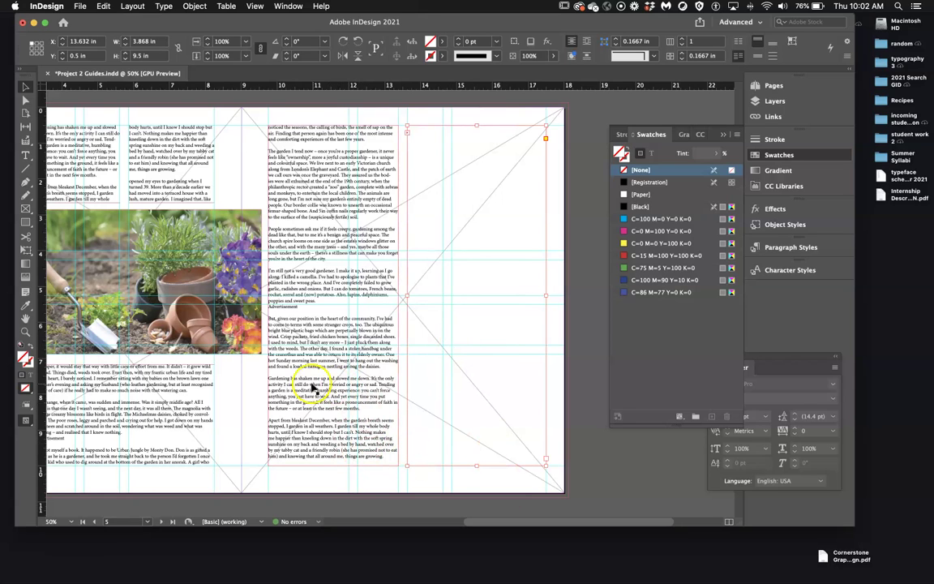
click(306, 351)
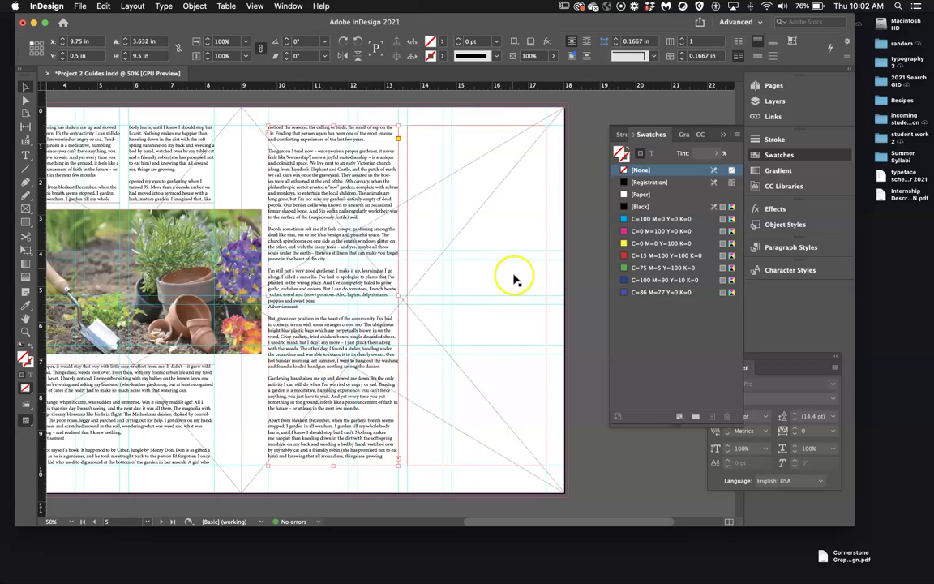
click(25, 155)
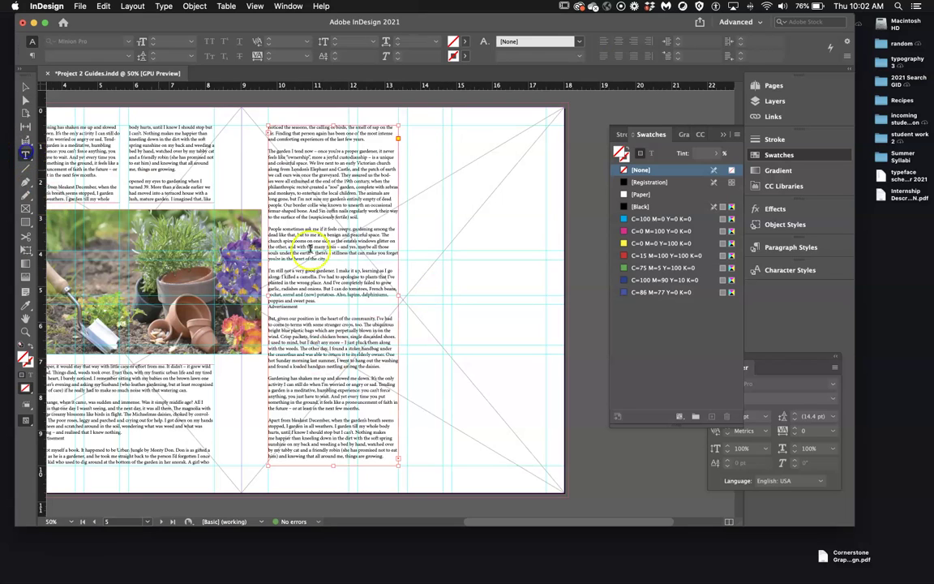
click(351, 290)
key(super+a)
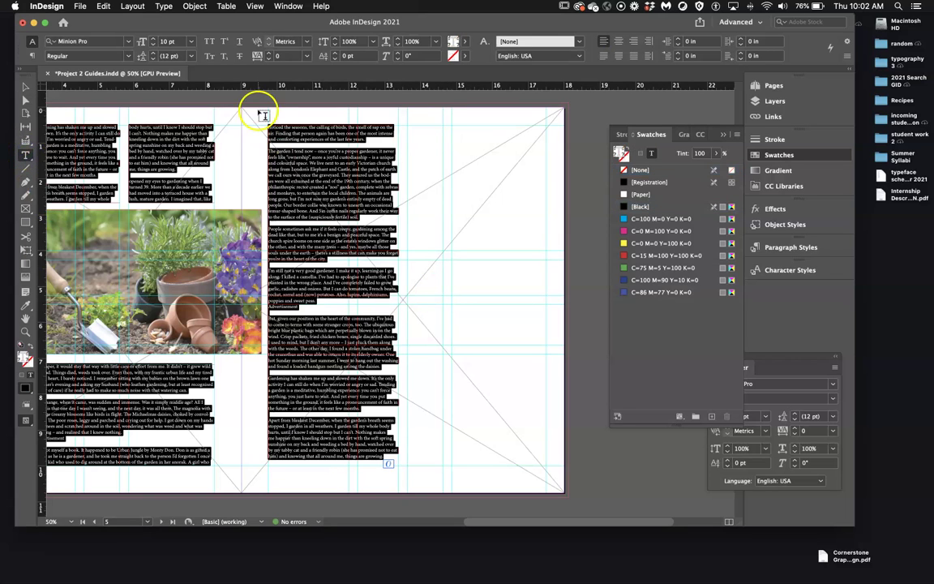
click(193, 42)
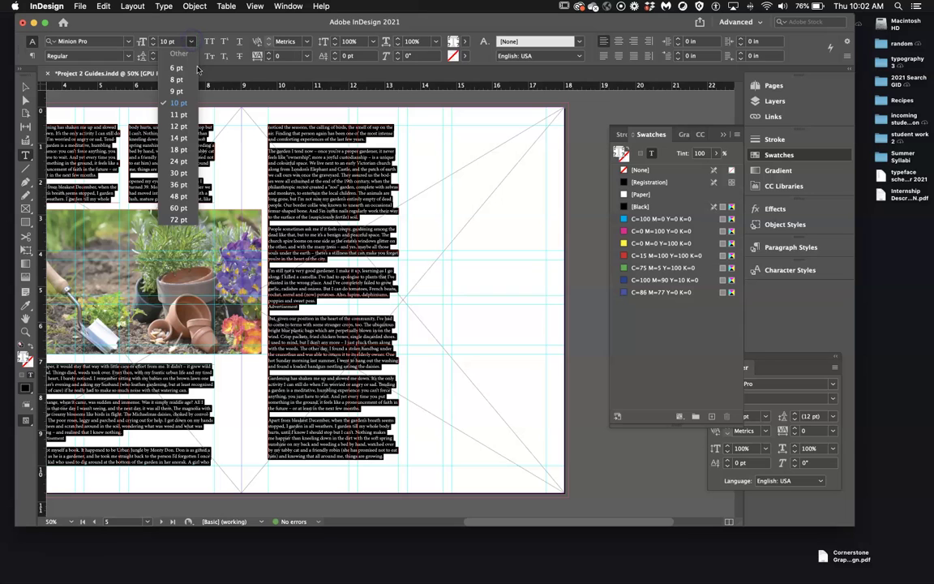
click(192, 125)
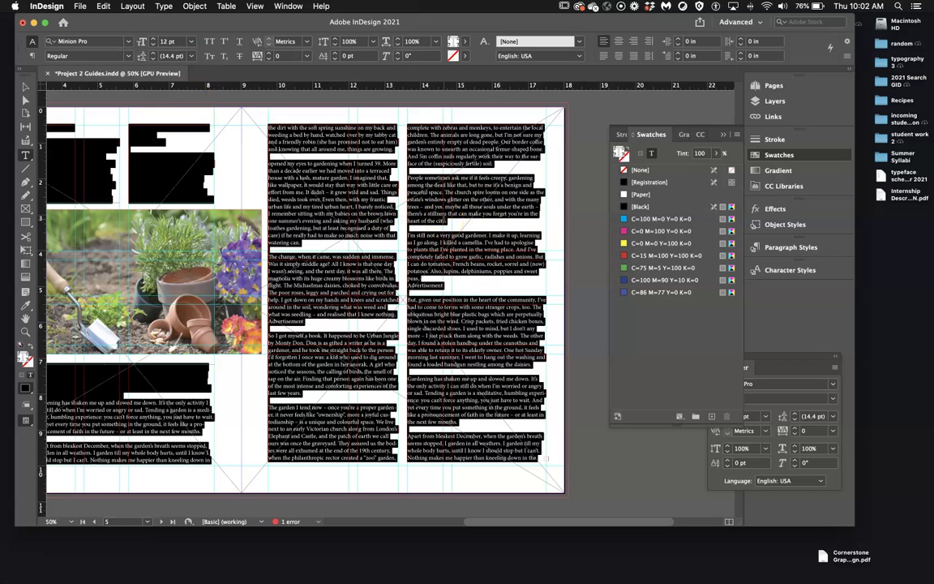
key(super+z)
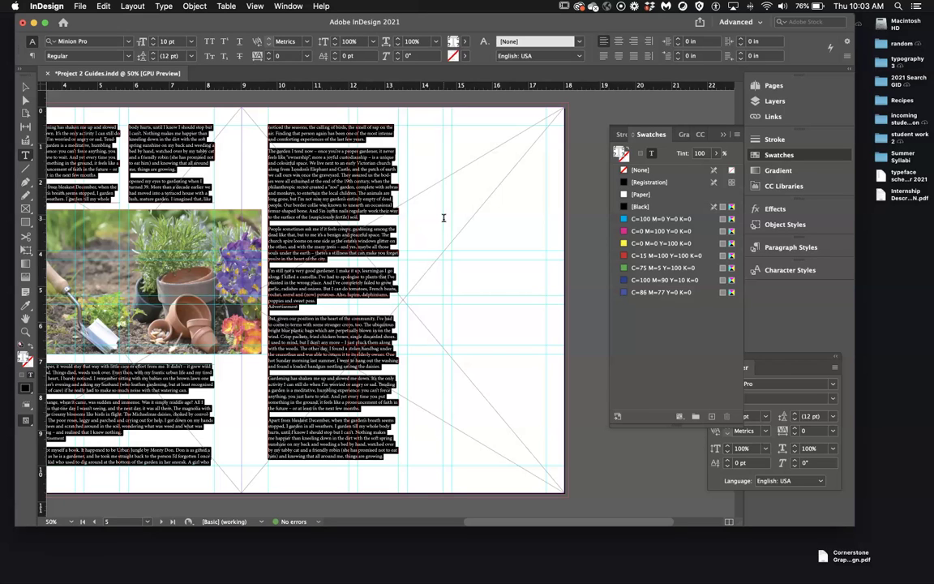
- Review the threaded text across the soil-photo and garden-photo spreads together and activate the Direct Selection tool
key(super+minus)
key(super+minus)
click(431, 247)
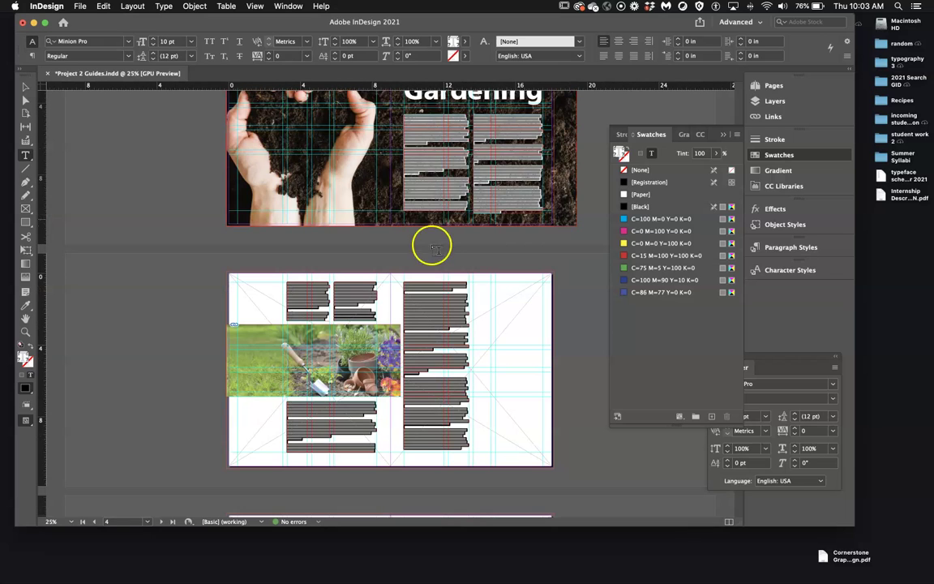
scroll(438, 243, up, 5)
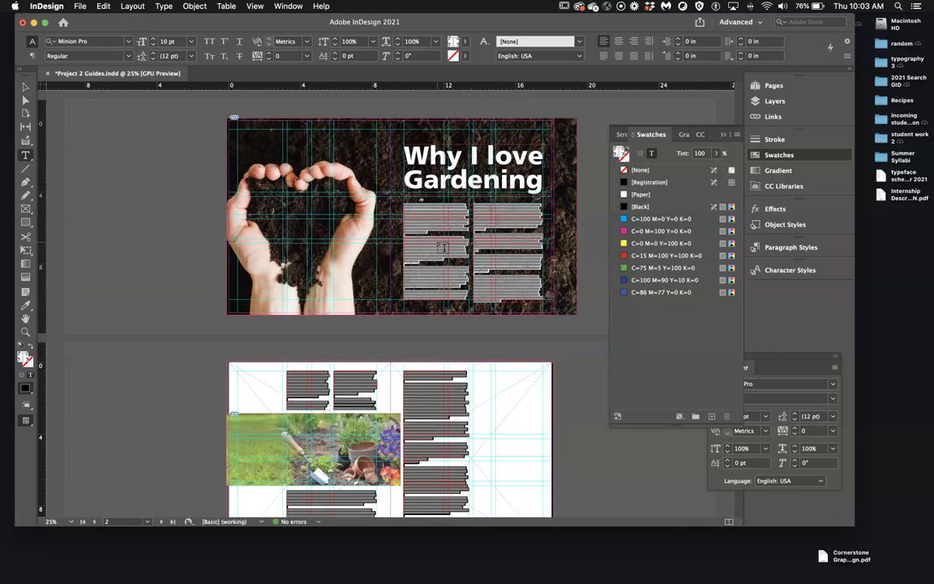
scroll(441, 247, down, 2)
scroll(439, 246, down, 1)
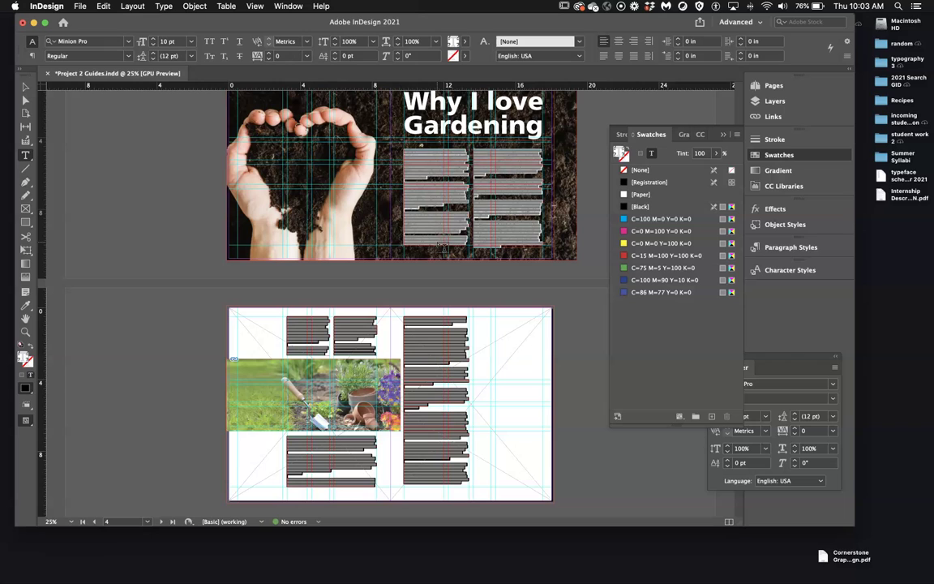
click(25, 102)
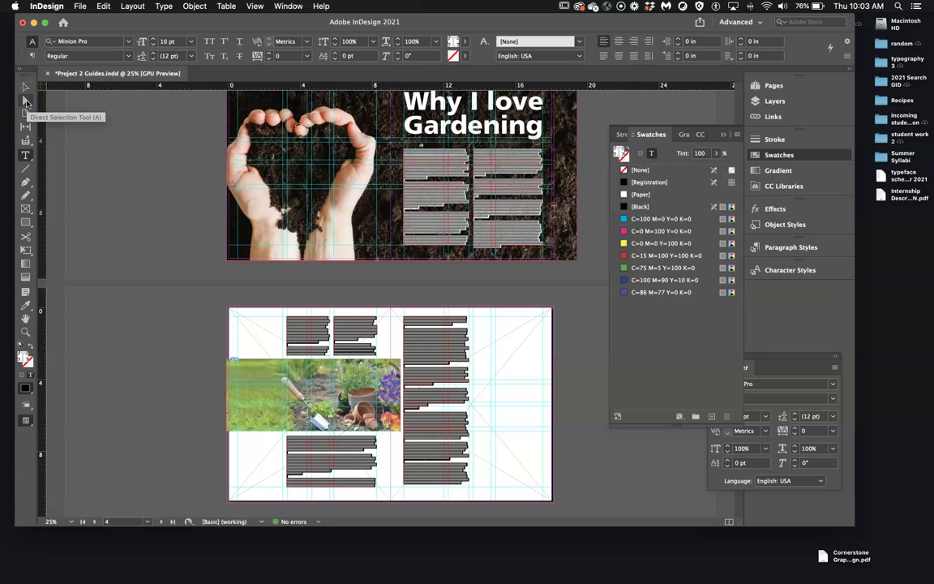
click(373, 166)
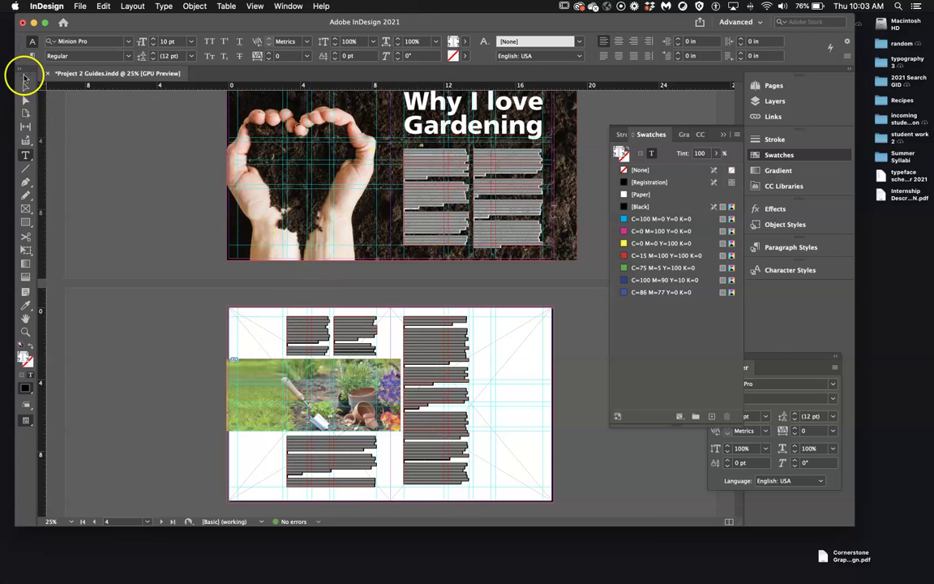
click(25, 92)
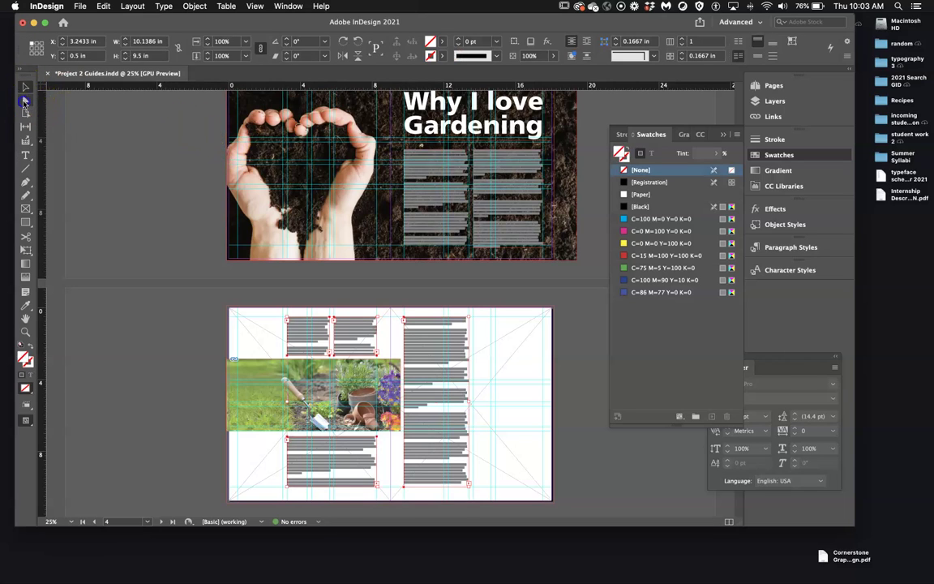
click(25, 102)
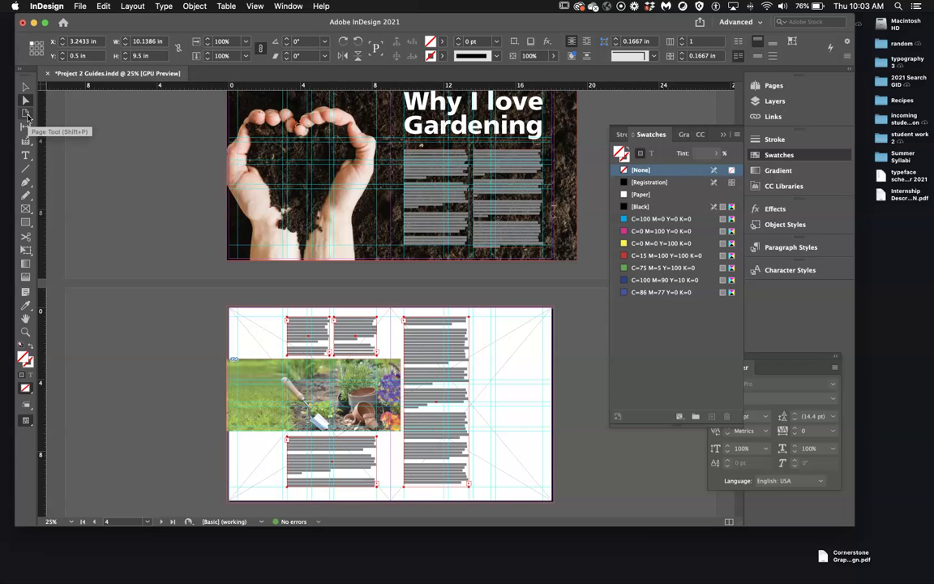
key(super+space)
key(Escape)
- Apply the Paper swatch to the first character of the body text on the soil-photo page
drag(390, 134, 430, 212)
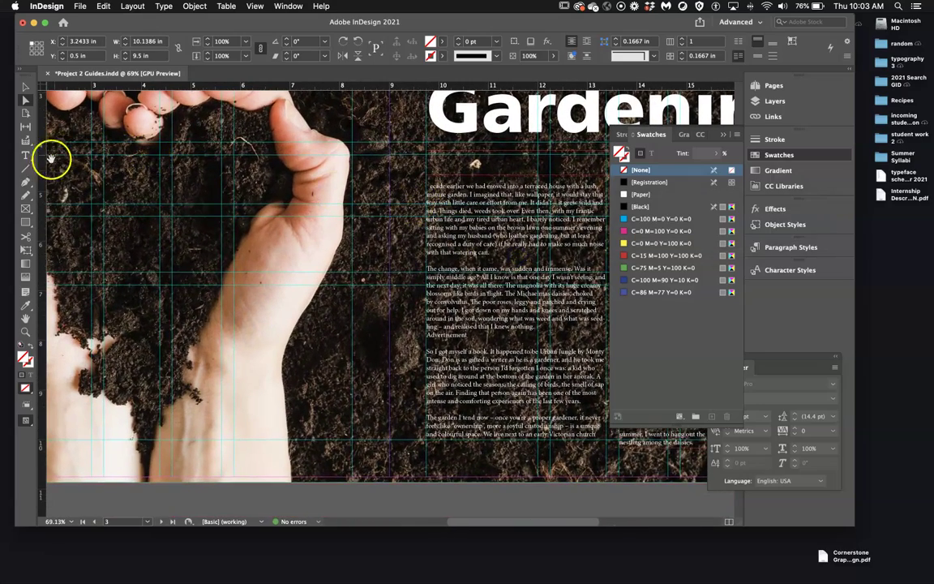
click(25, 155)
click(429, 186)
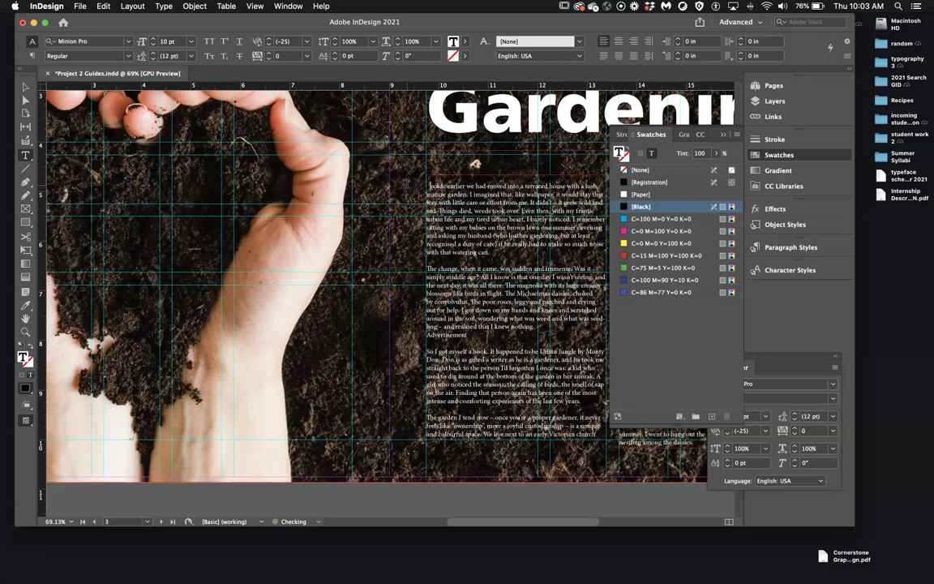
drag(427, 187, 406, 189)
click(643, 195)
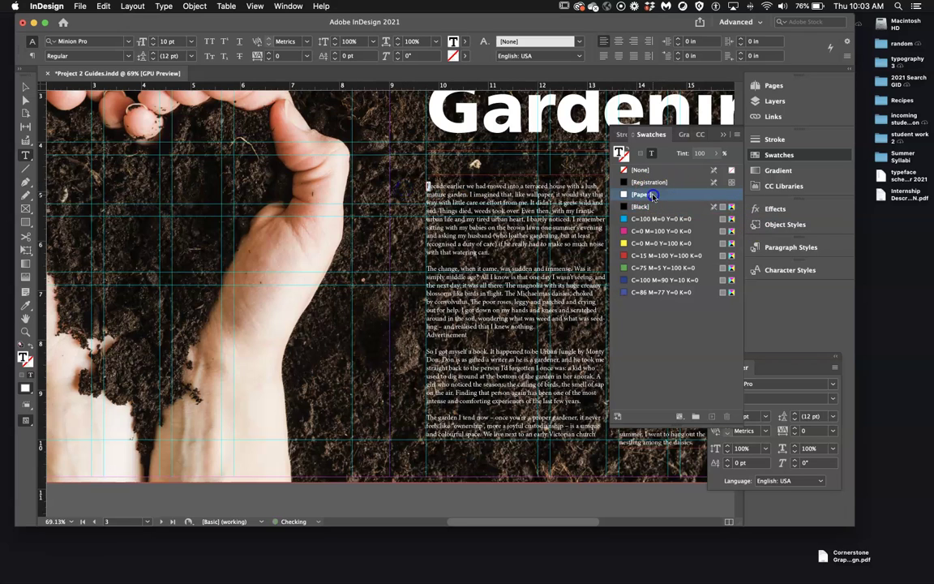
click(641, 170)
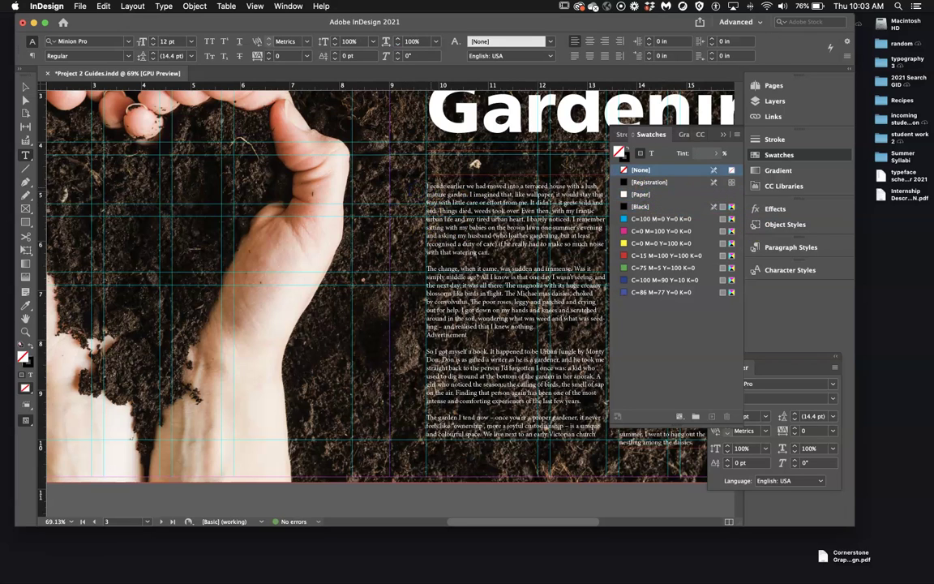
- Indent the first lines of the opening two paragraphs in the soil-photo text column slightly, replacing a trial tab
click(492, 244)
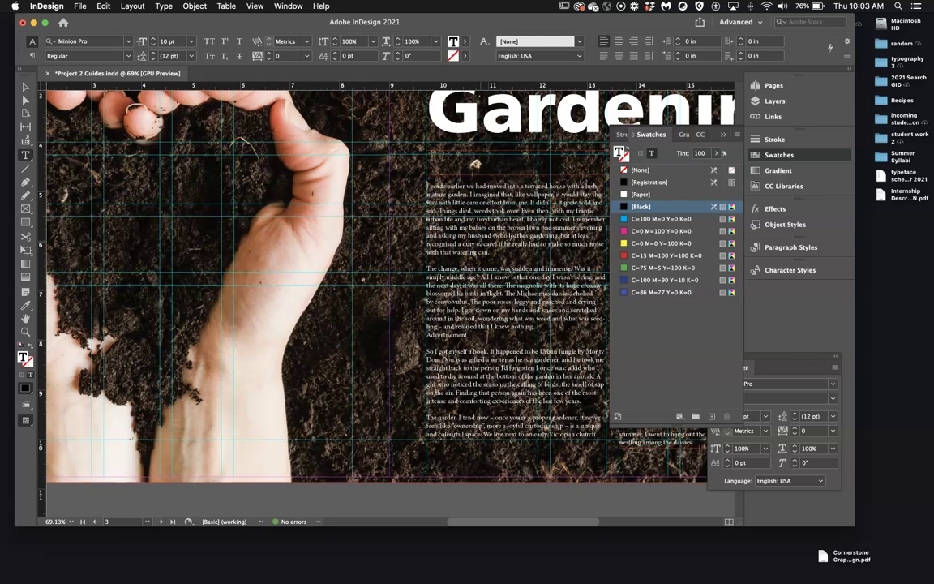
key(Tab)
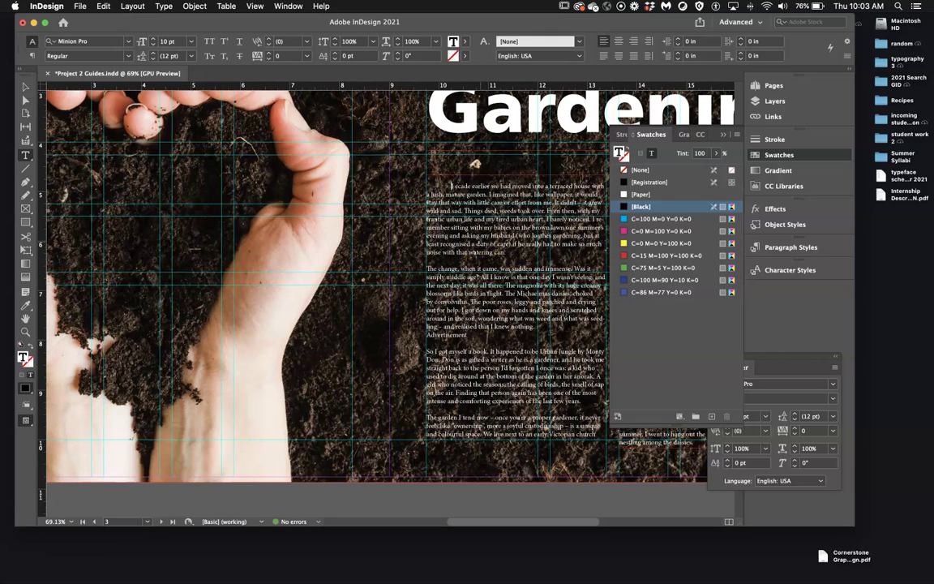
key(BackSpace)
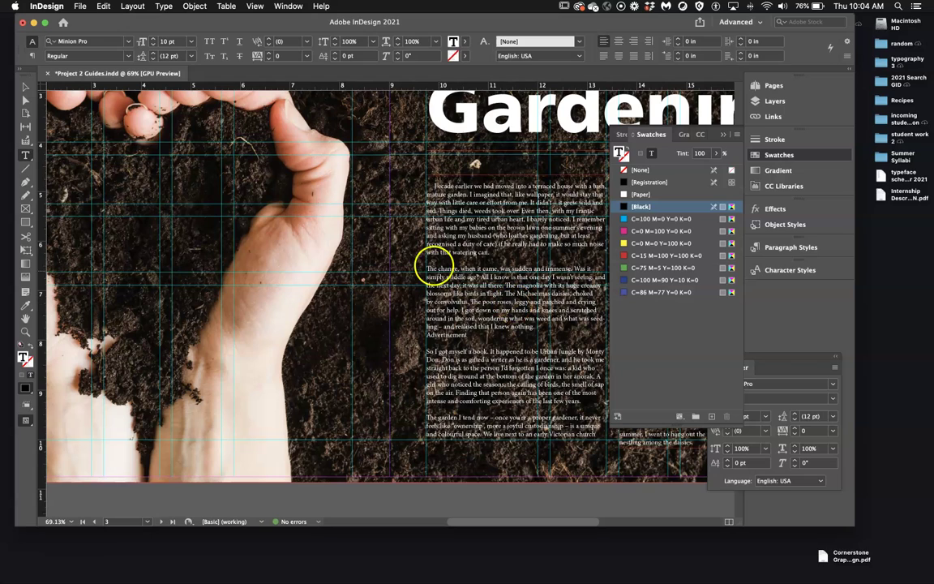
click(430, 269)
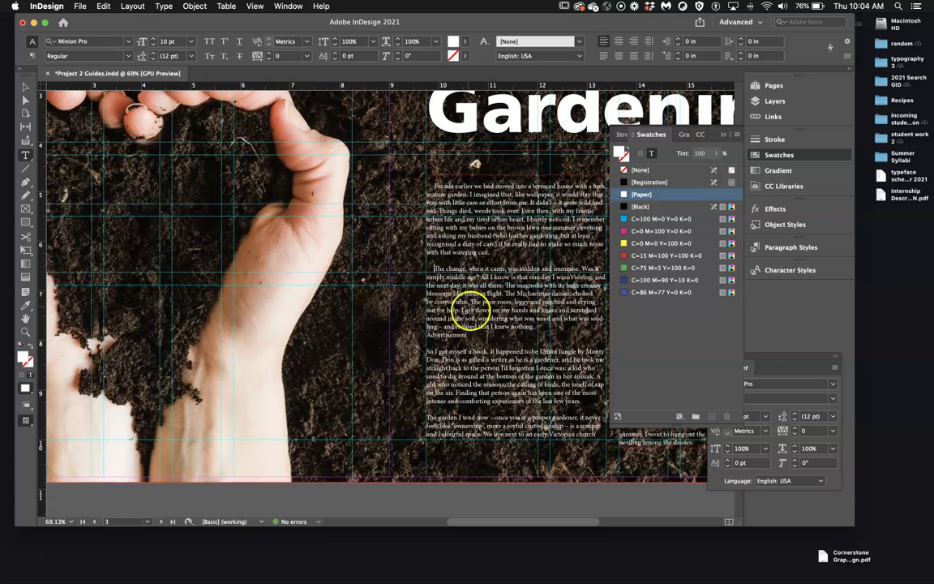
- Examine the body text frames above, below and beside the garden photo for paragraph breaks and indents
scroll(423, 280, up, 2)
scroll(424, 280, right, 2)
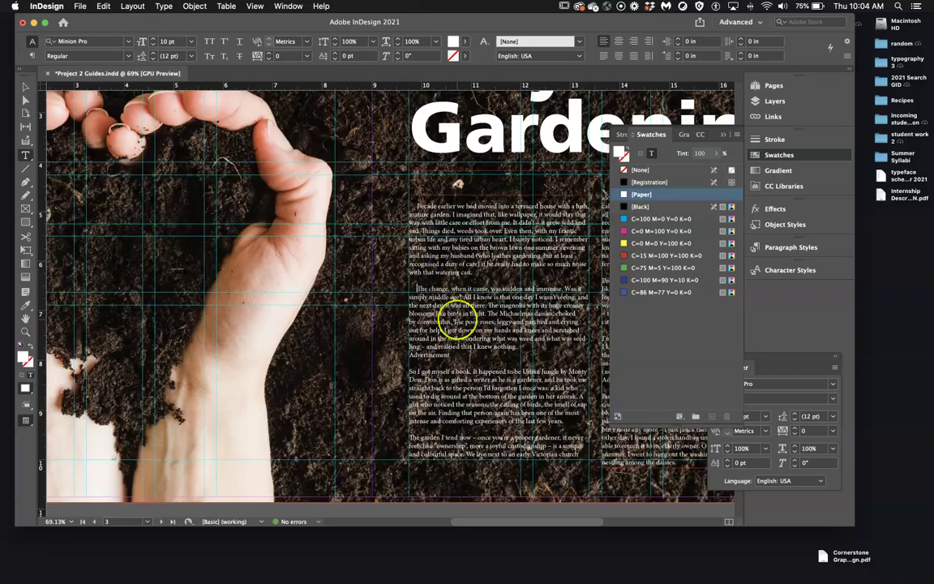
scroll(456, 319, down, 10)
scroll(457, 318, up, 2)
scroll(456, 319, right, 4)
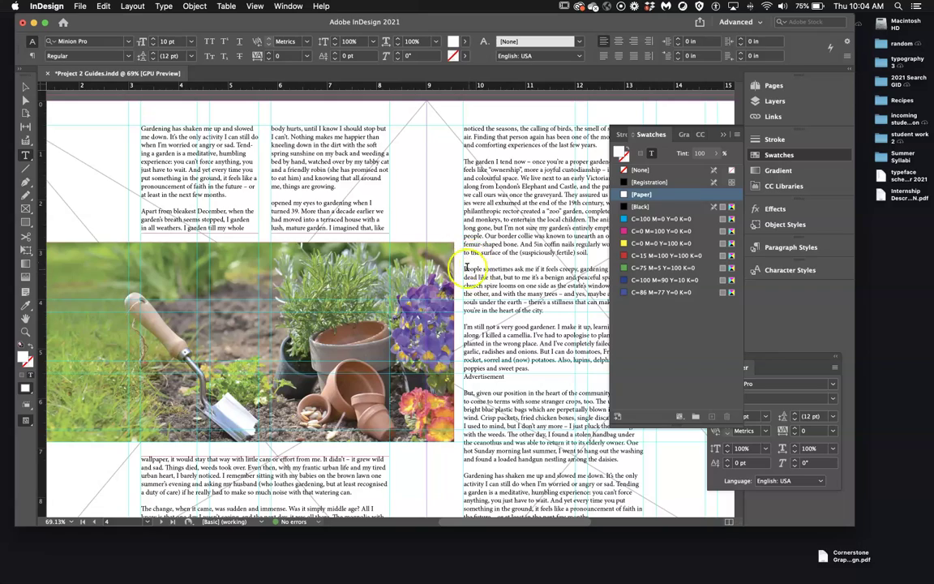
scroll(478, 275, down, 2)
scroll(484, 299, left, 4)
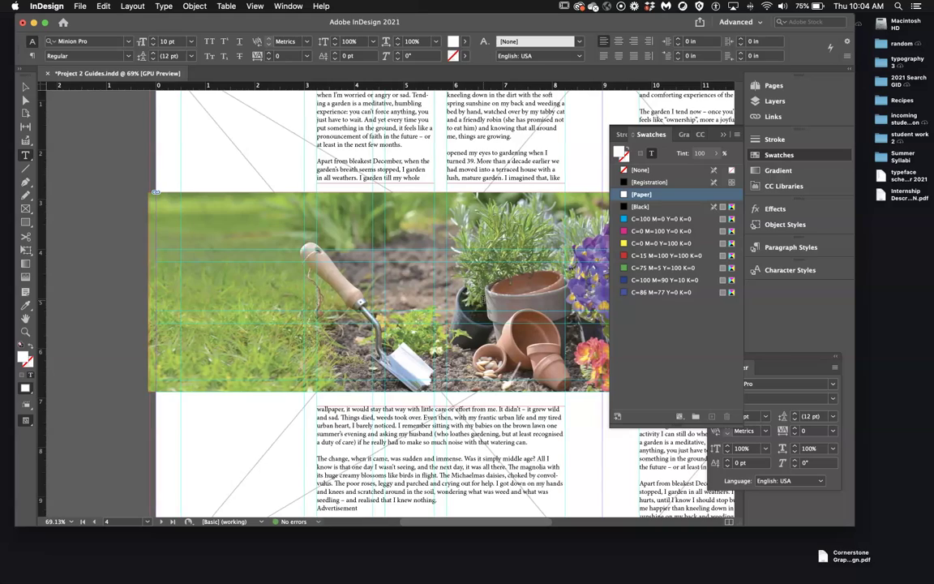
scroll(155, 193, down, 3)
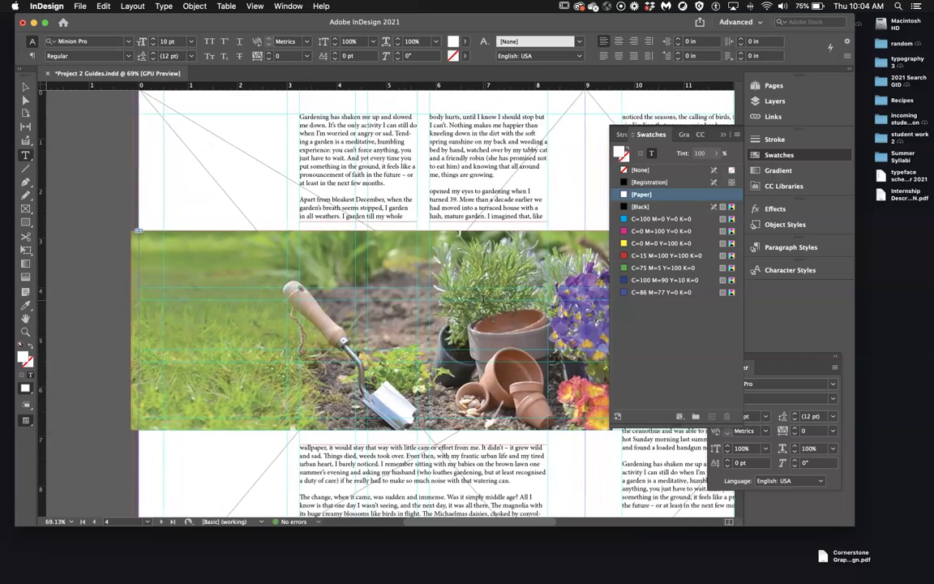
scroll(157, 115, down, 4)
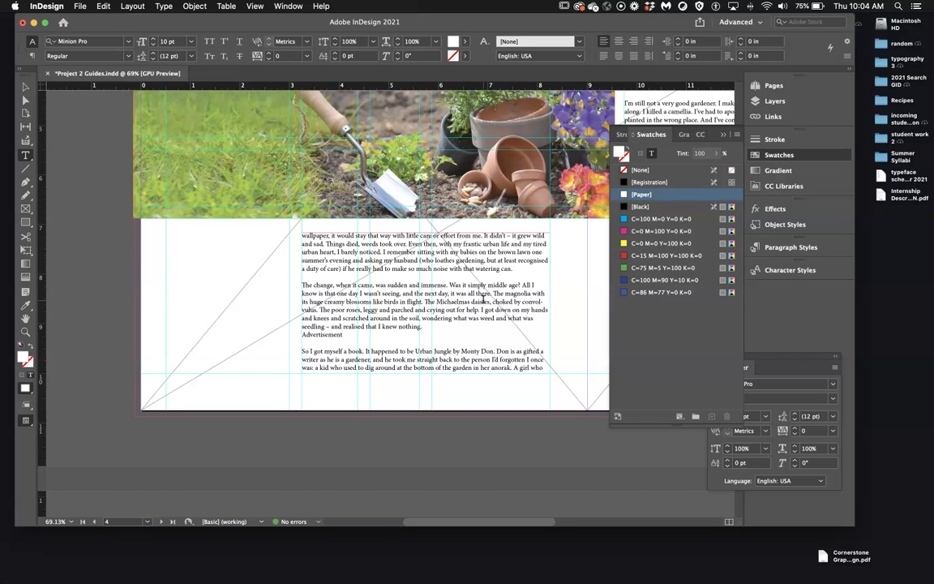
scroll(168, 190, up, 5)
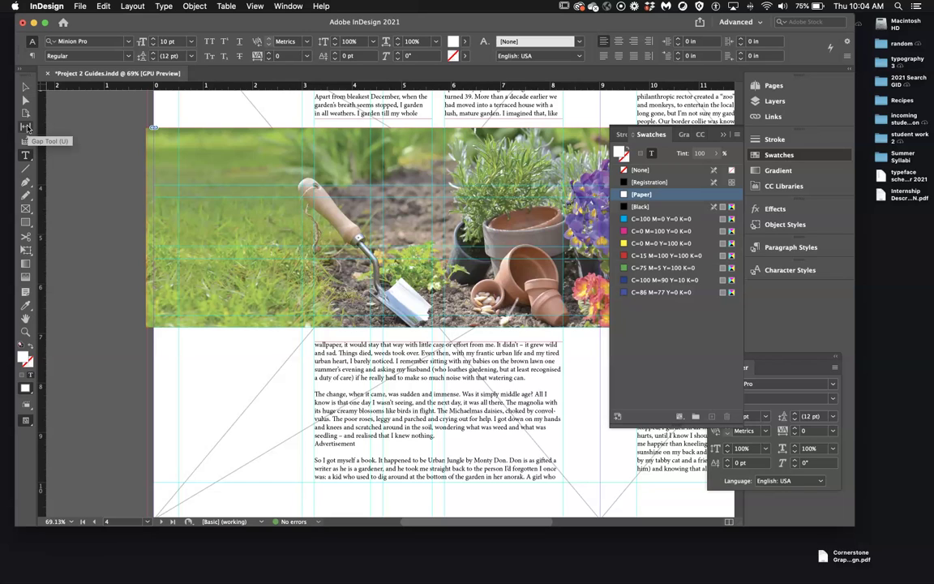
- Inspect the Gap tool and the Content Placer tool, and close the content conveyor
click(27, 128)
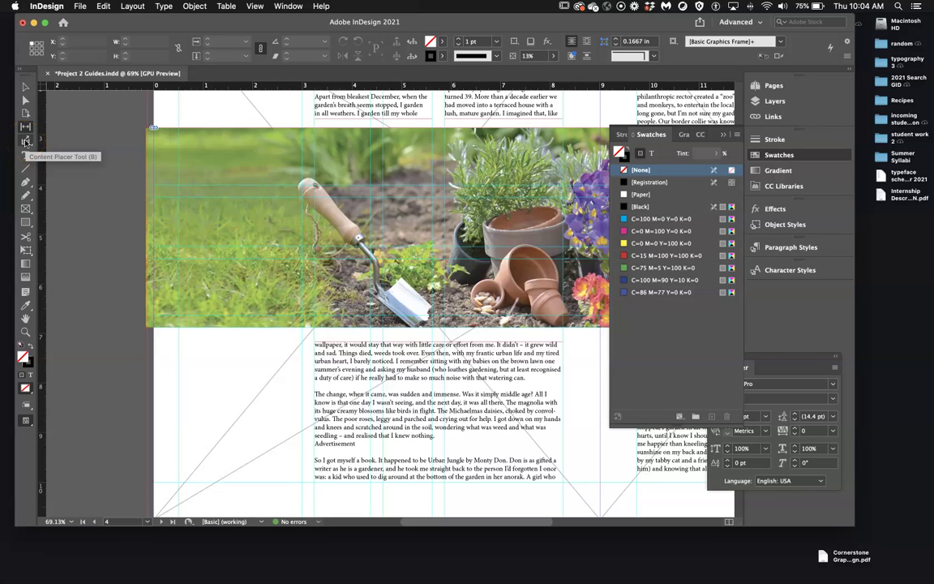
click(26, 141)
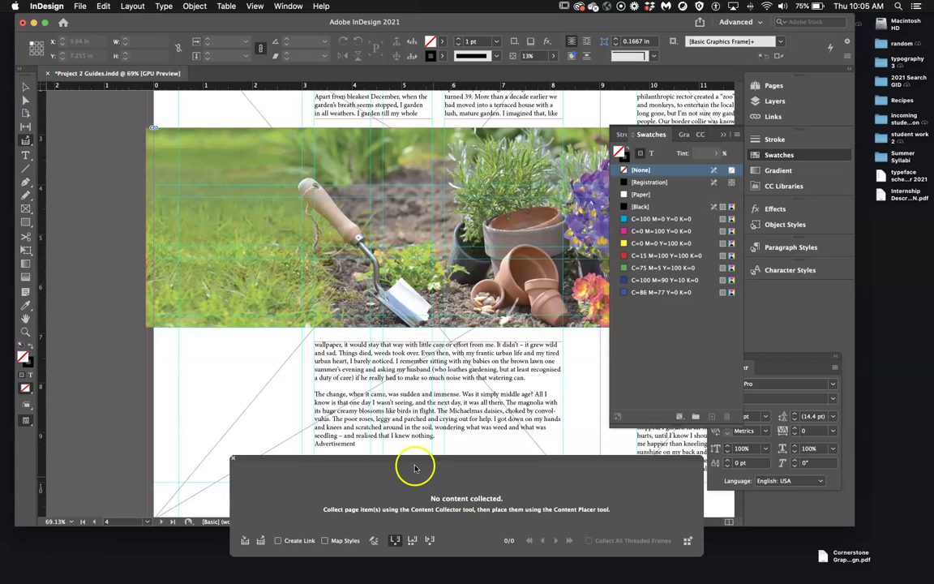
click(233, 458)
- Draw an empty text frame about 2.26 in wide and 2.2 in high from the pasteboard onto the garden photo's outer edge, and activate the Line tool
click(26, 154)
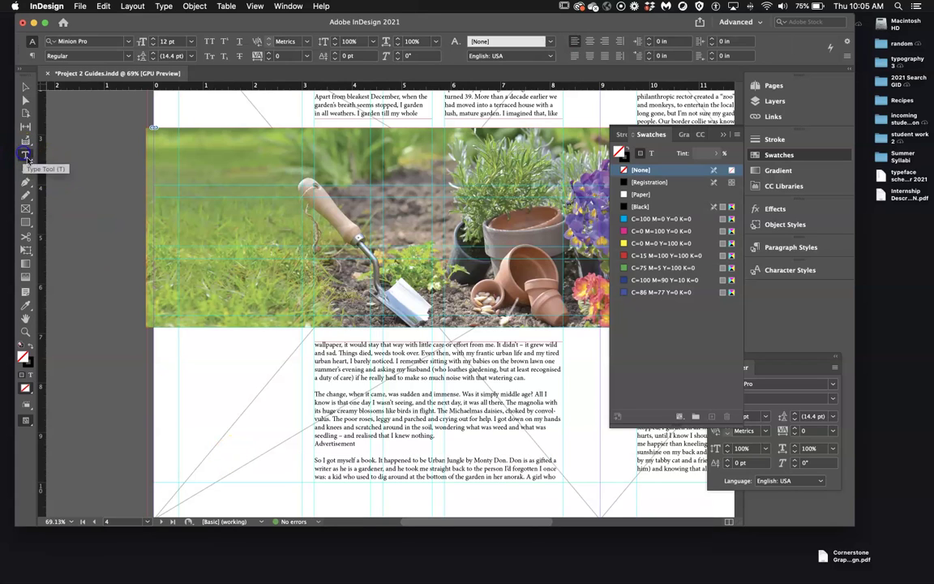
drag(72, 286, 184, 394)
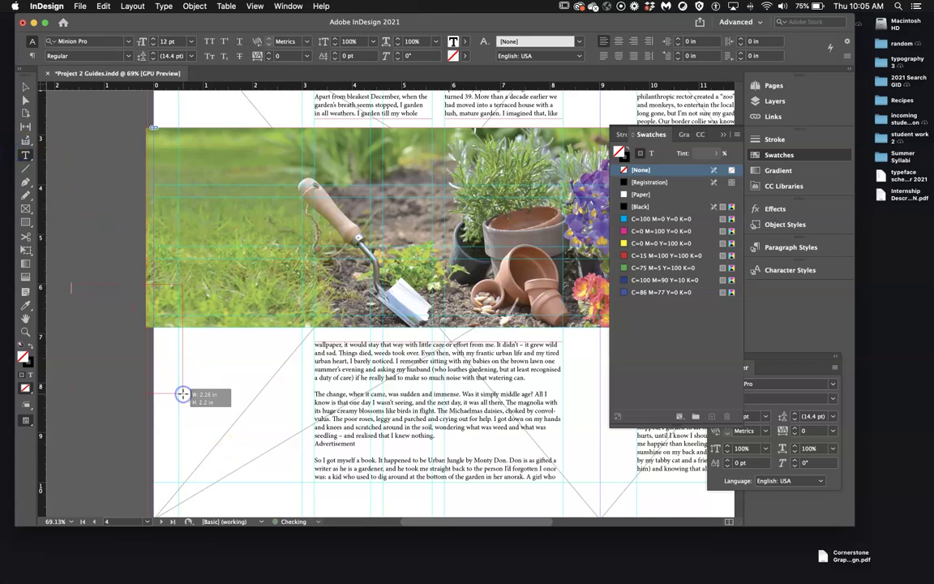
click(25, 154)
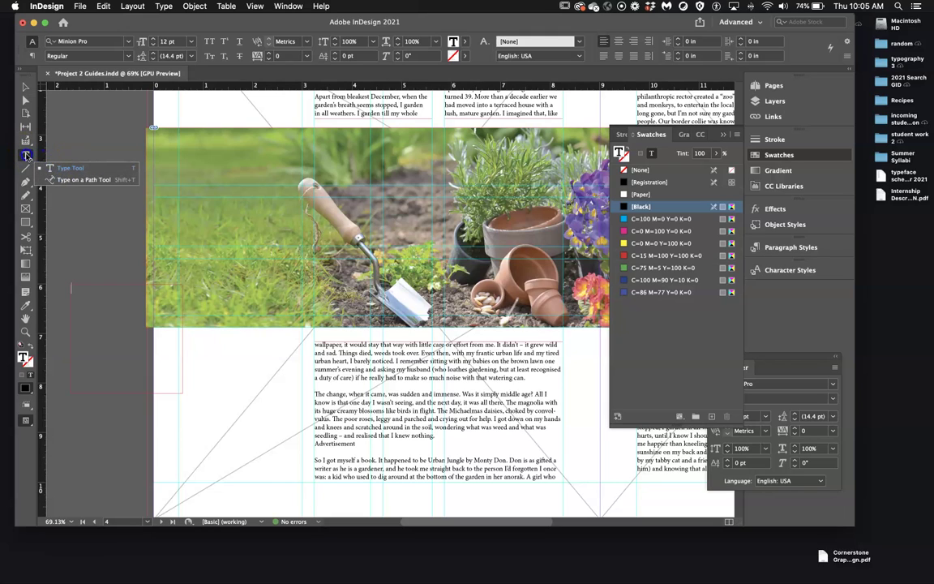
click(27, 155)
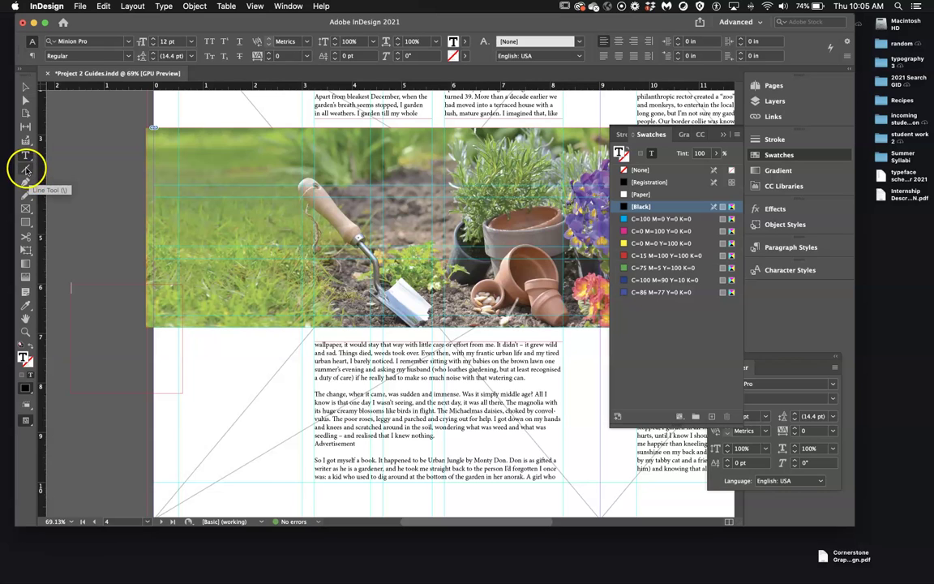
click(27, 168)
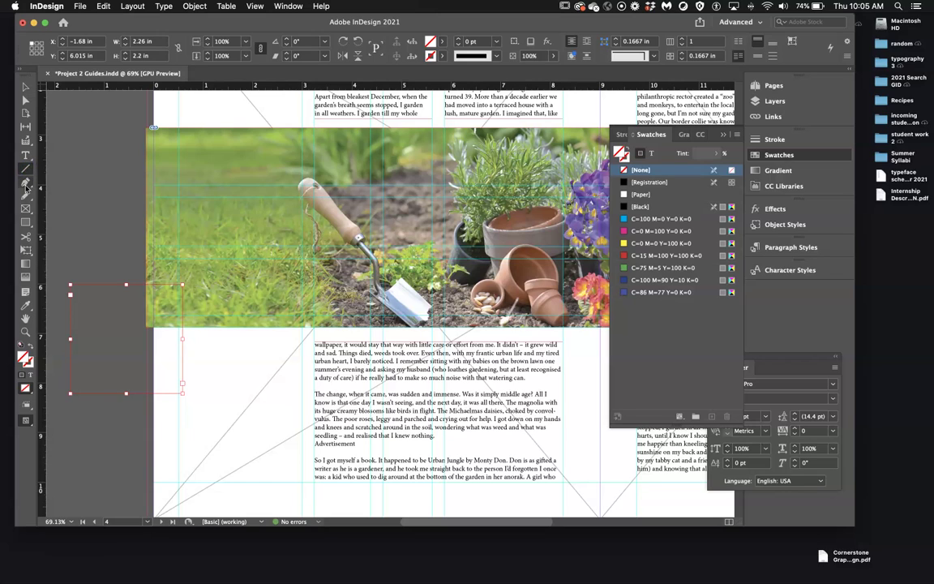
- Inspect the Pencil, Rectangle Frame, Rectangle, Scissors and Free Transform tools, including the frame and transform tool variants
click(27, 193)
click(26, 209)
click(27, 208)
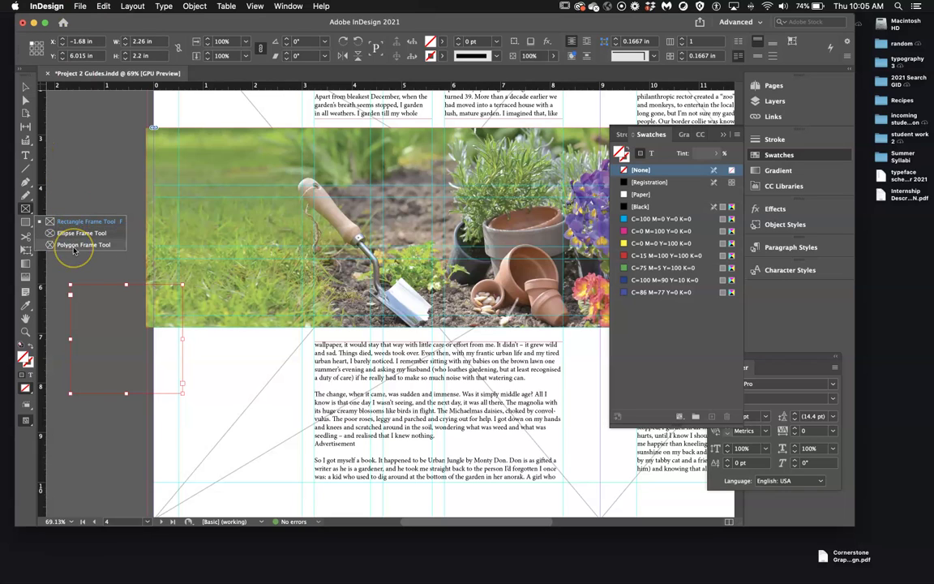
click(25, 227)
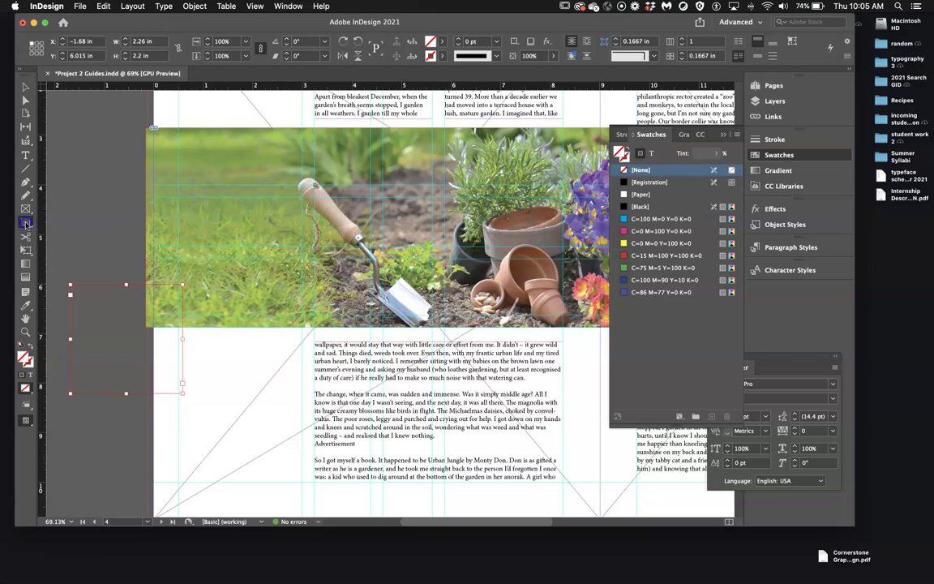
click(25, 239)
click(25, 254)
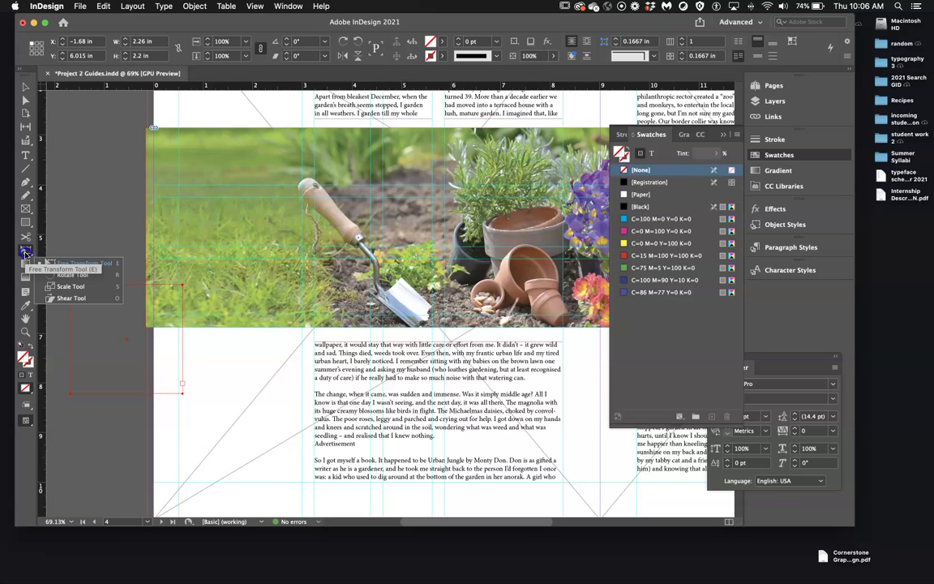
mouse_move(33, 256)
mouse_down()
mouse_move(59, 281)
mouse_move(28, 251)
mouse_up()
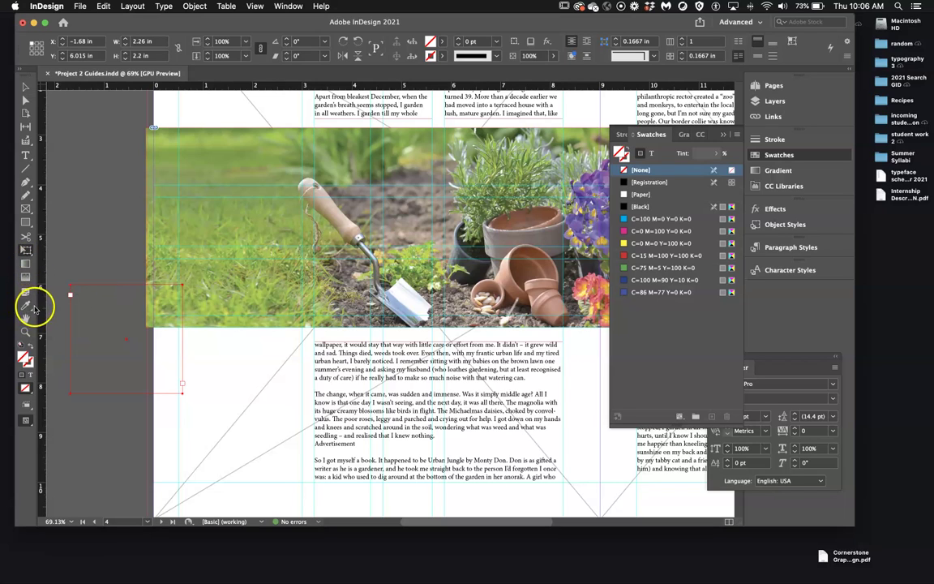
- Examine the fill and stroke control, the color swatches and their options, the gradient settings and CC Libraries
click(29, 361)
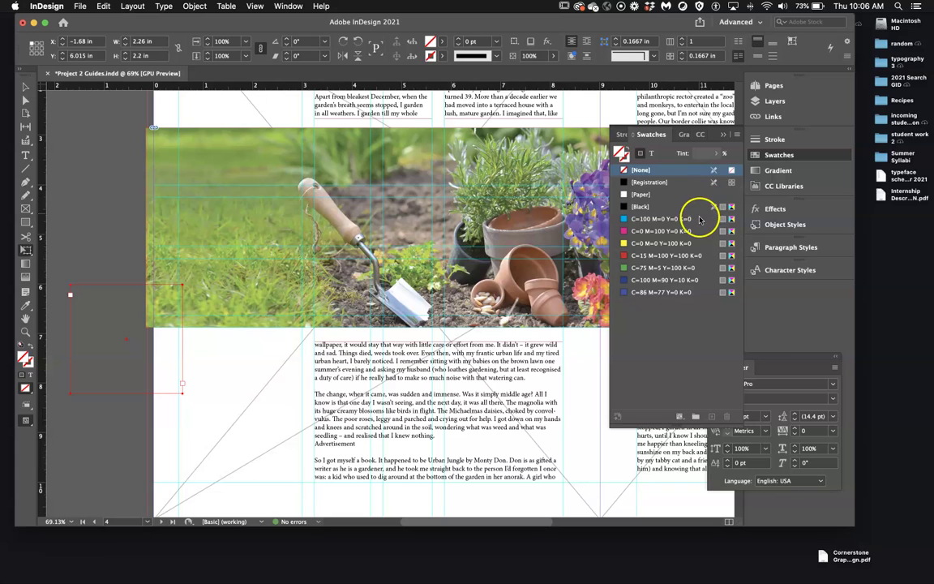
click(682, 136)
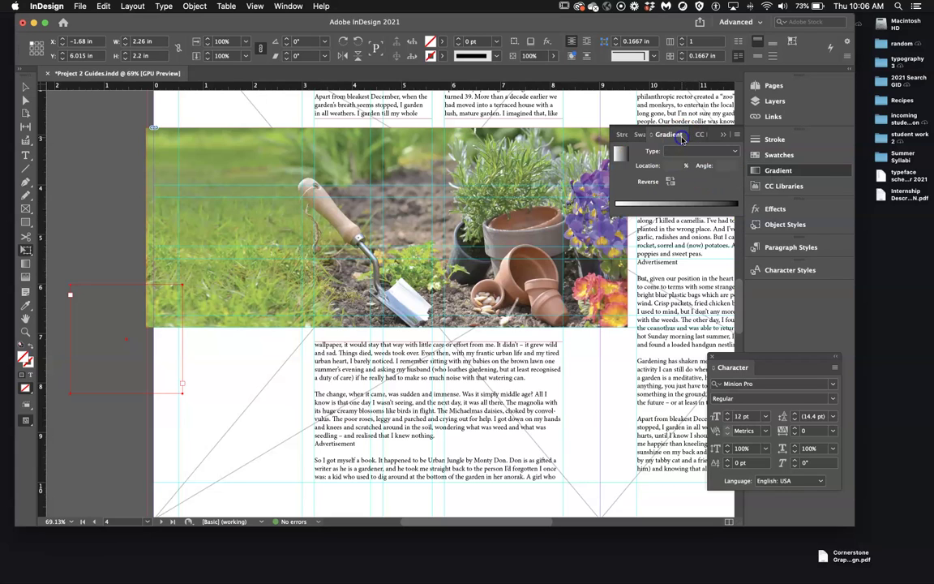
click(641, 134)
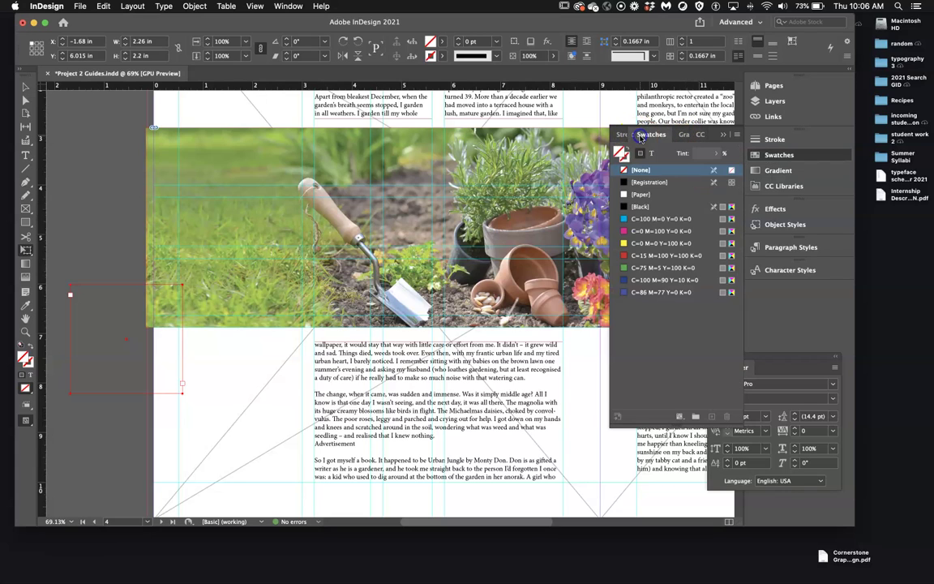
click(737, 136)
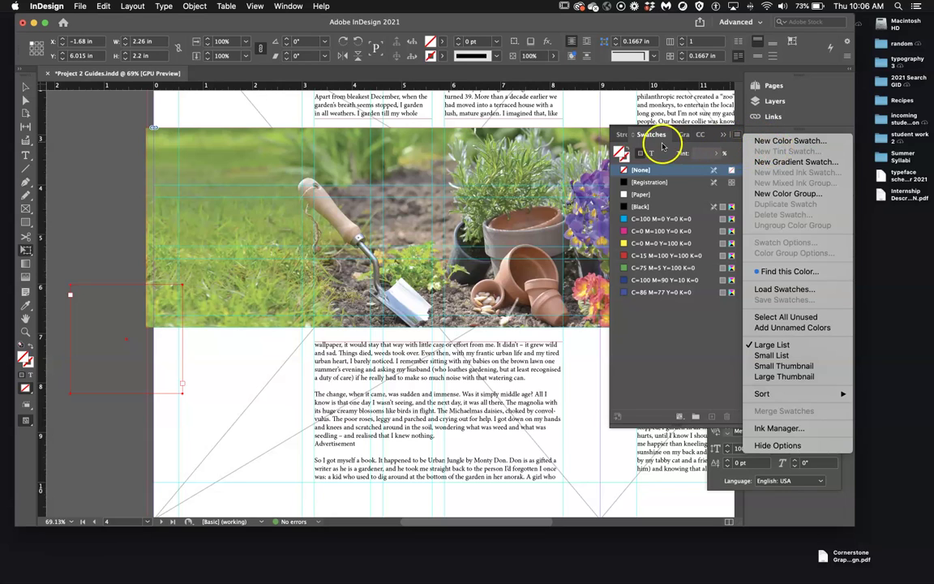
click(684, 135)
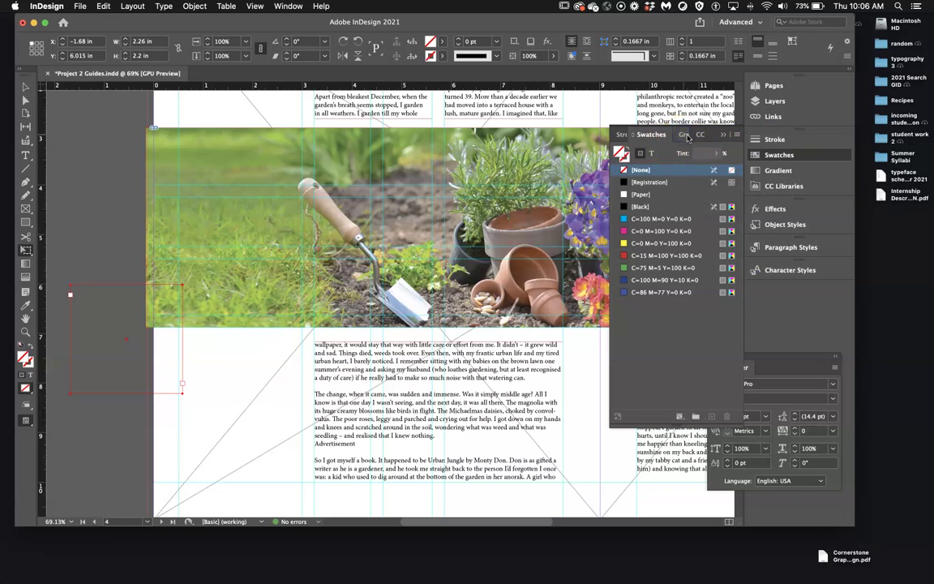
click(688, 136)
click(697, 135)
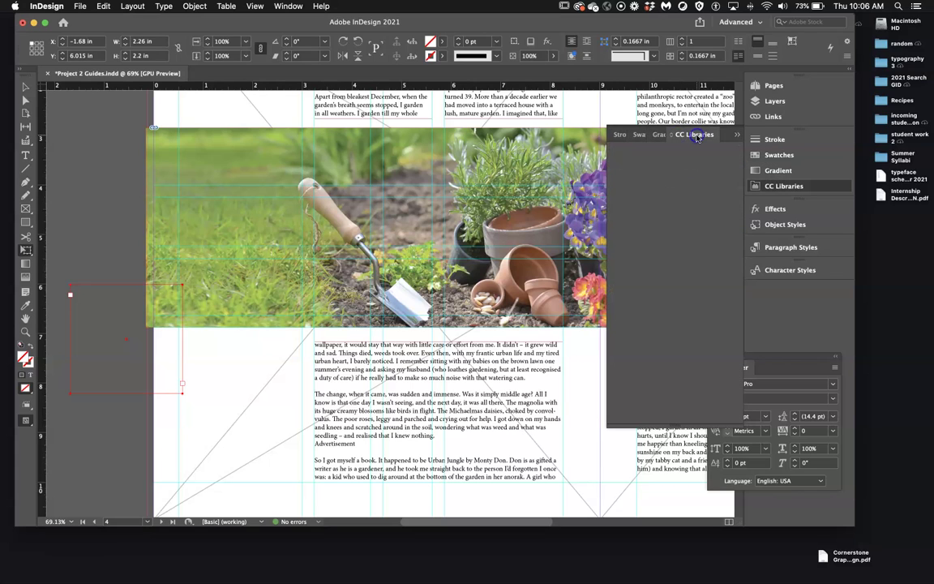
click(658, 135)
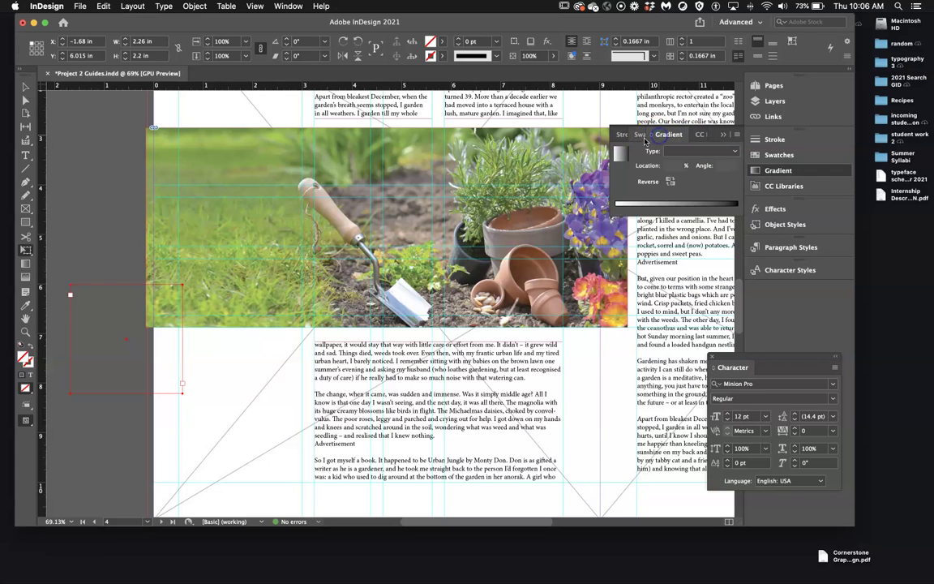
click(640, 136)
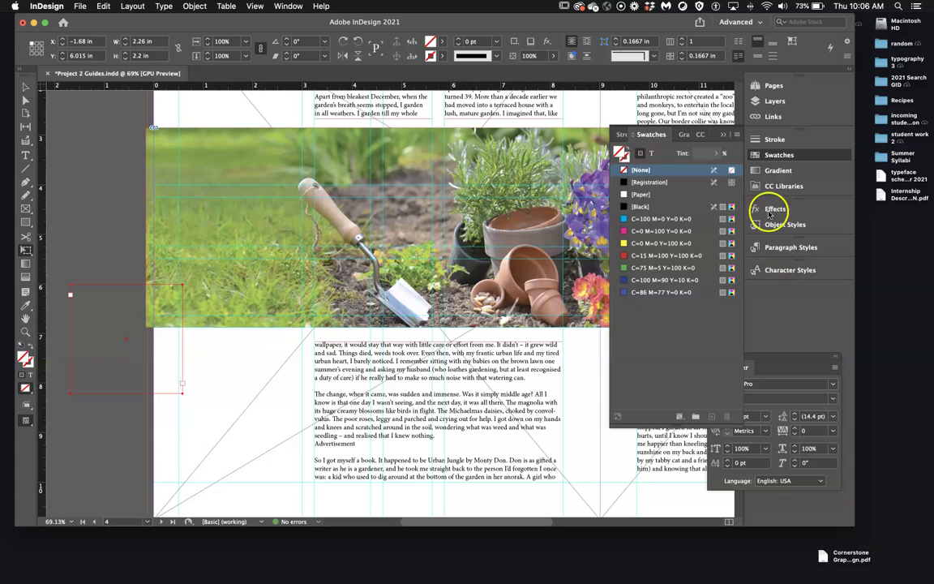
- Switch to Firefox, search the web for "the indesigner" in a new tab, and open The InDesigner podcast feed
mouse_move(604, 577)
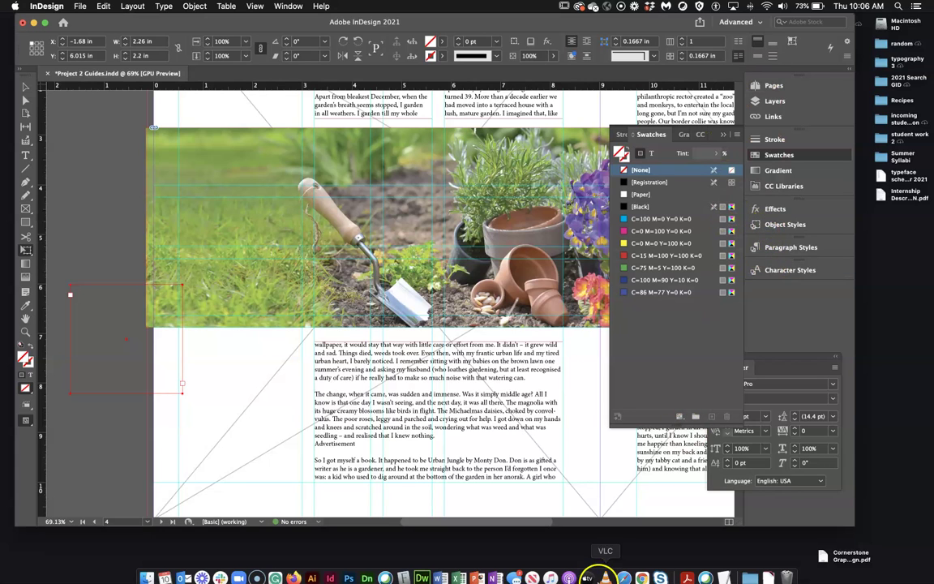
click(294, 572)
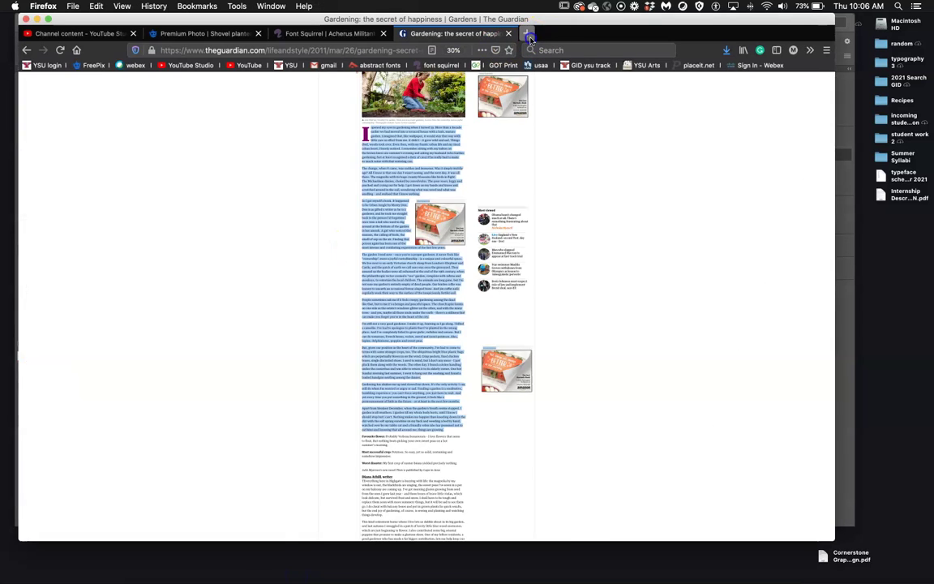
click(529, 34)
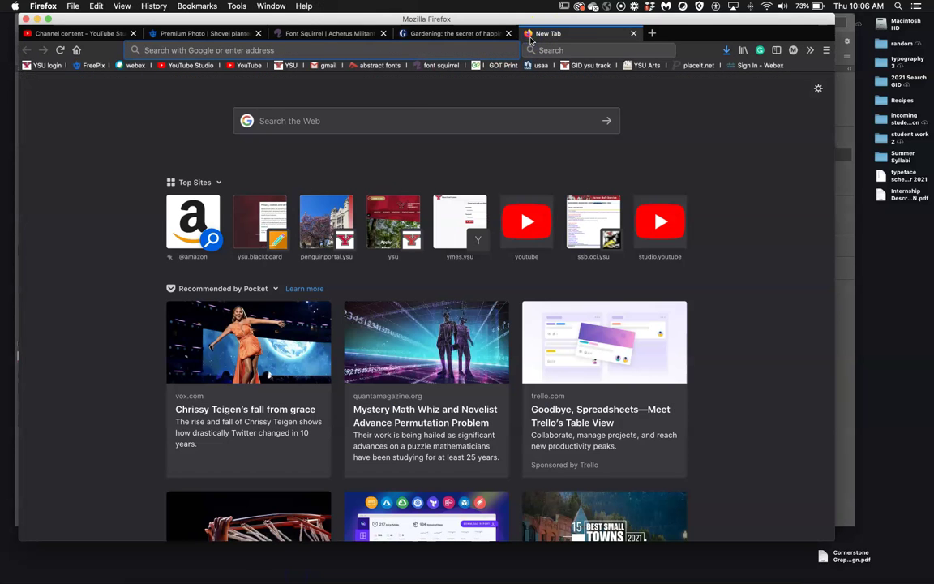
text(the indesi)
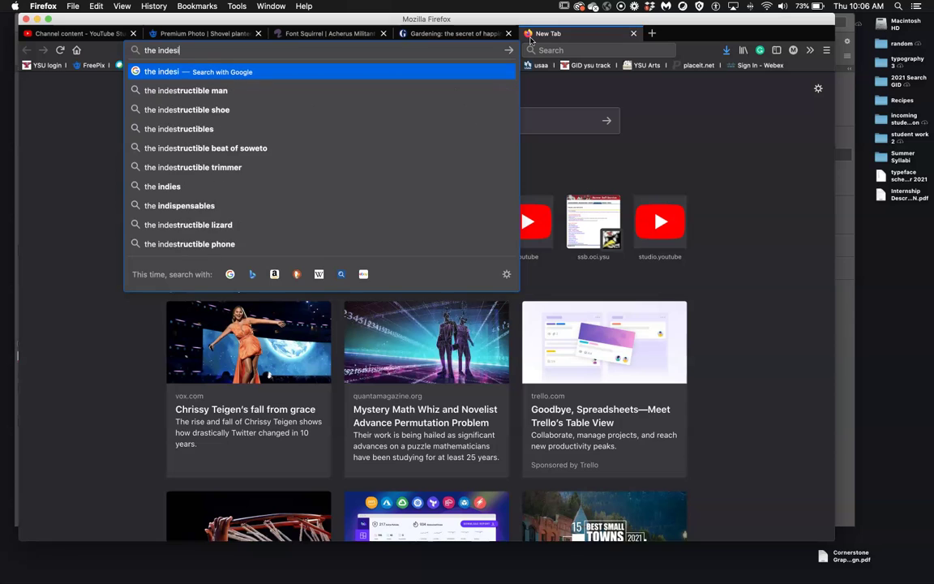
text(er)
key(Return)
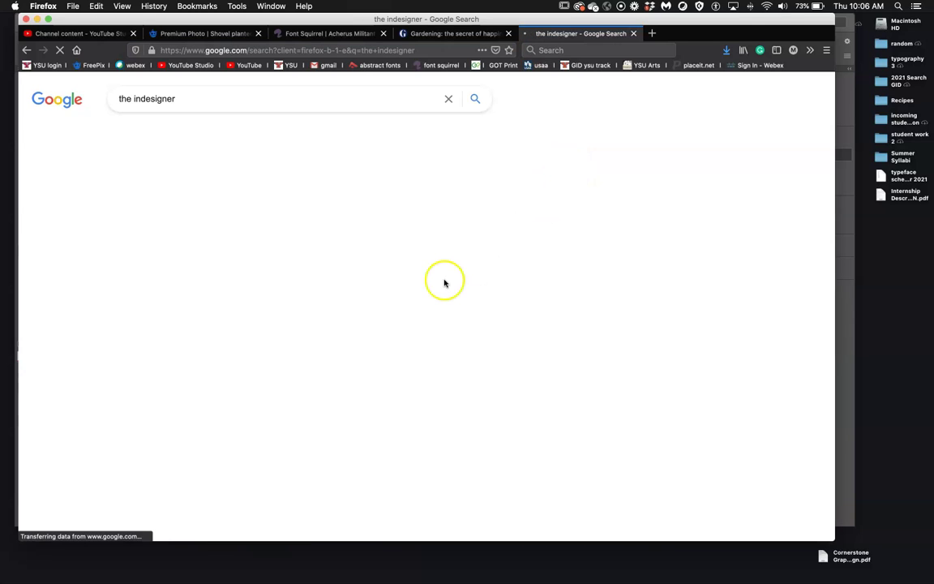
click(160, 195)
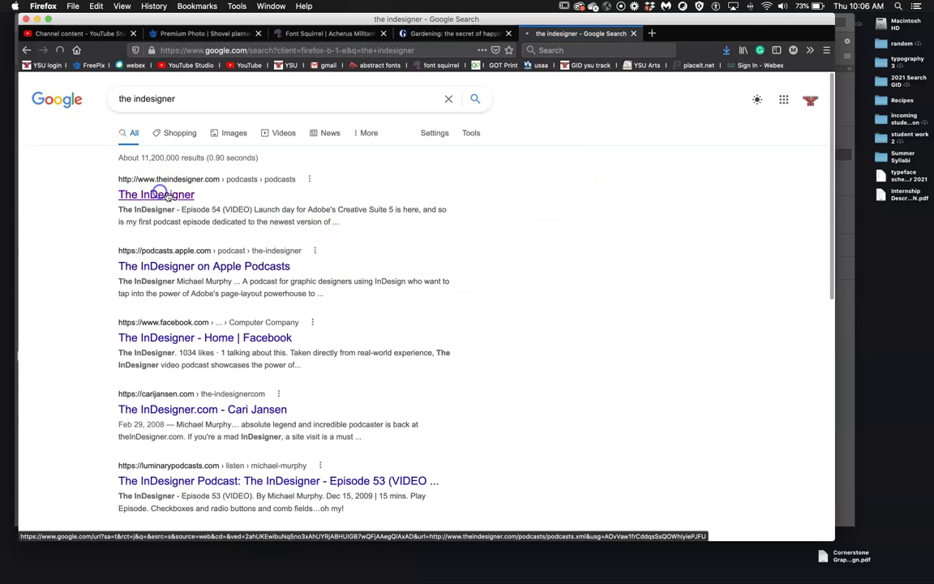
- Look through The InDesigner's episode list, from the newest episodes to the earliest, for the InDesign topics covered
scroll(387, 341, down, 10)
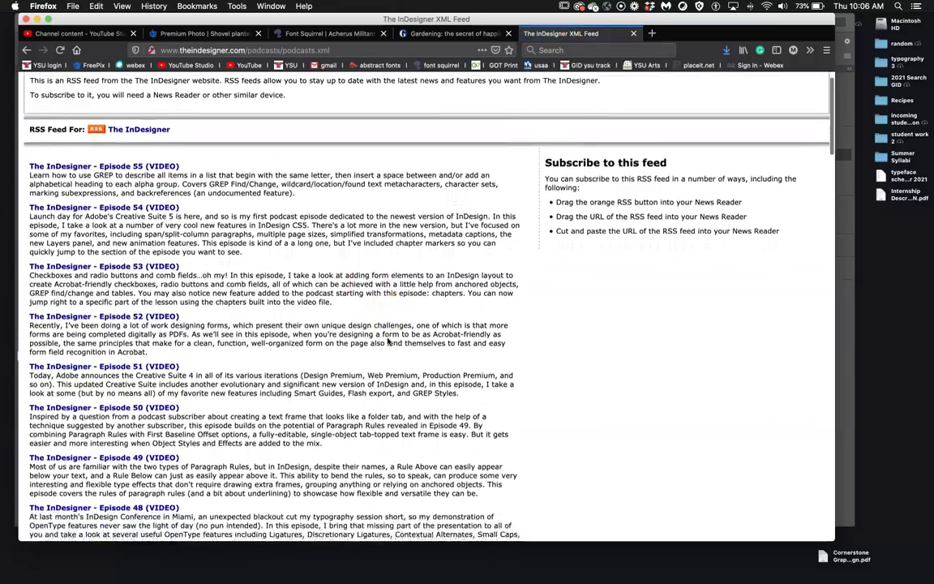
scroll(387, 341, down, 20)
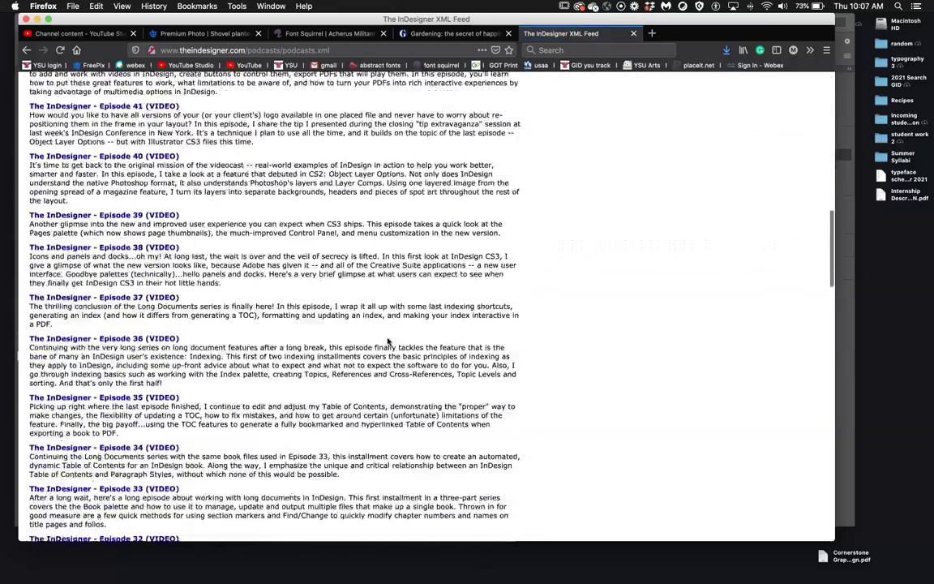
scroll(388, 341, down, 6)
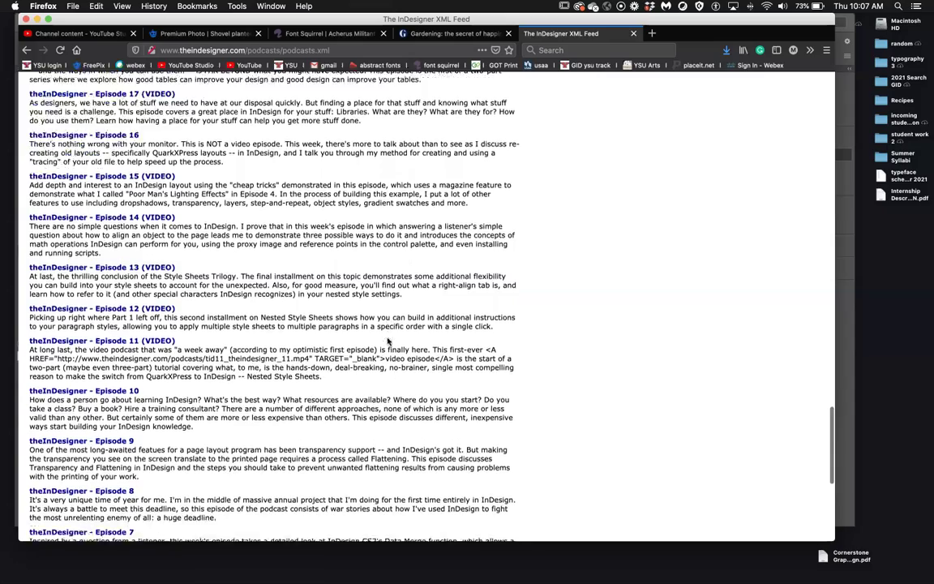
scroll(387, 342, down, 3)
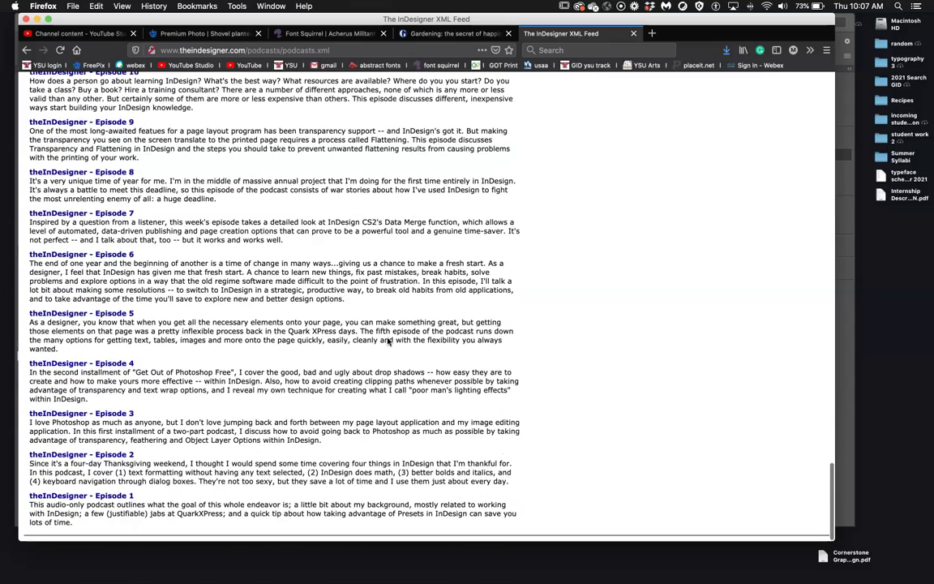
scroll(387, 341, up, 2)
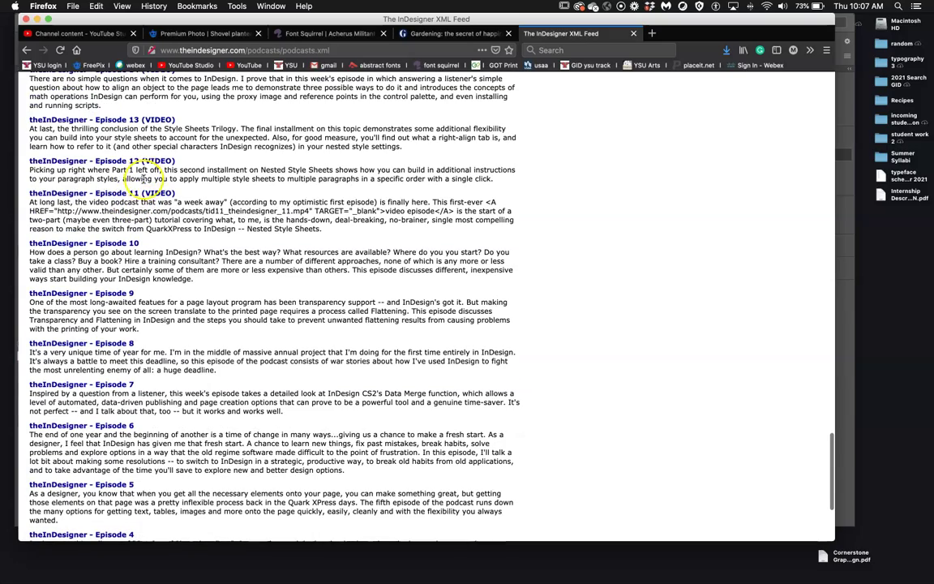
scroll(126, 196, up, 20)
scroll(126, 196, up, 20)
scroll(126, 195, up, 10)
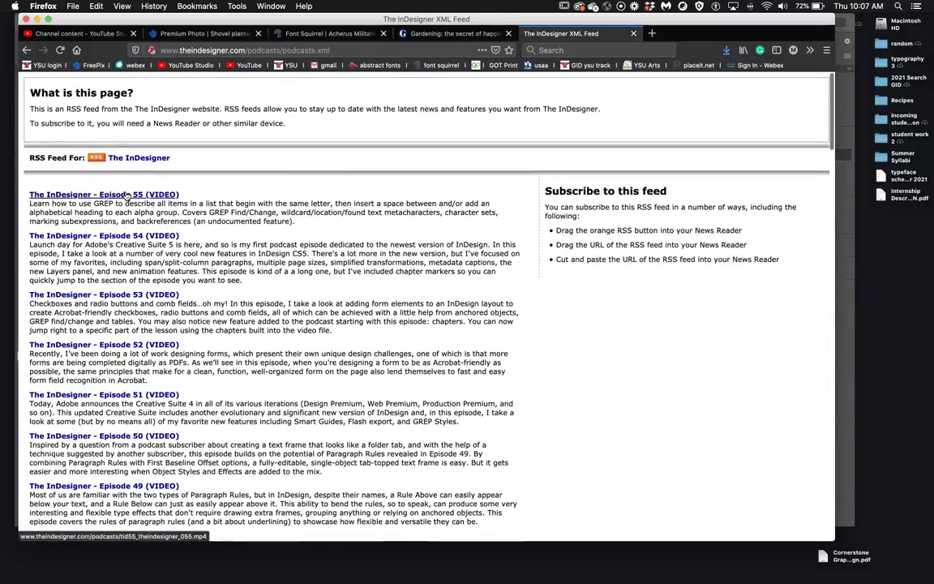
scroll(126, 195, down, 10)
scroll(126, 196, down, 10)
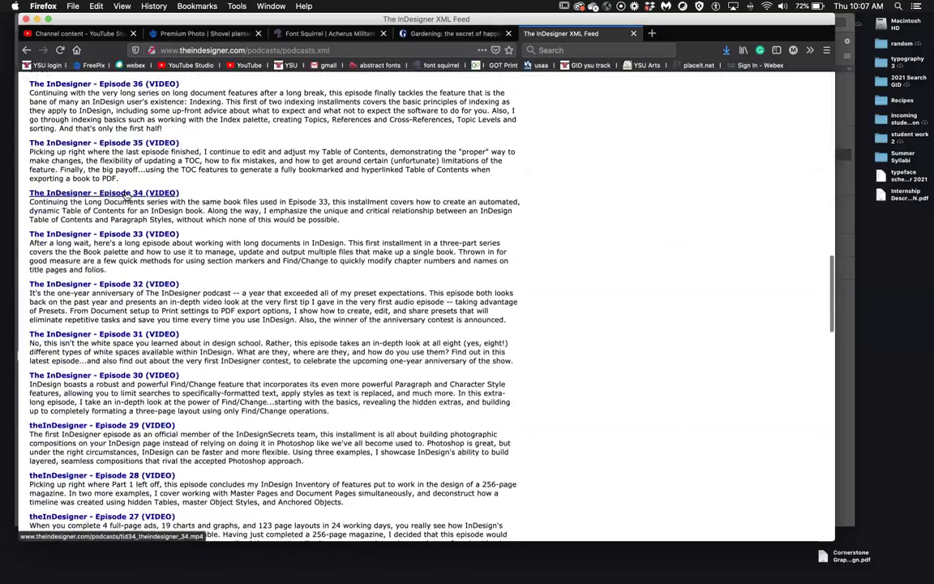
scroll(125, 195, down, 5)
scroll(126, 195, down, 5)
scroll(125, 196, down, 1)
scroll(126, 195, down, 3)
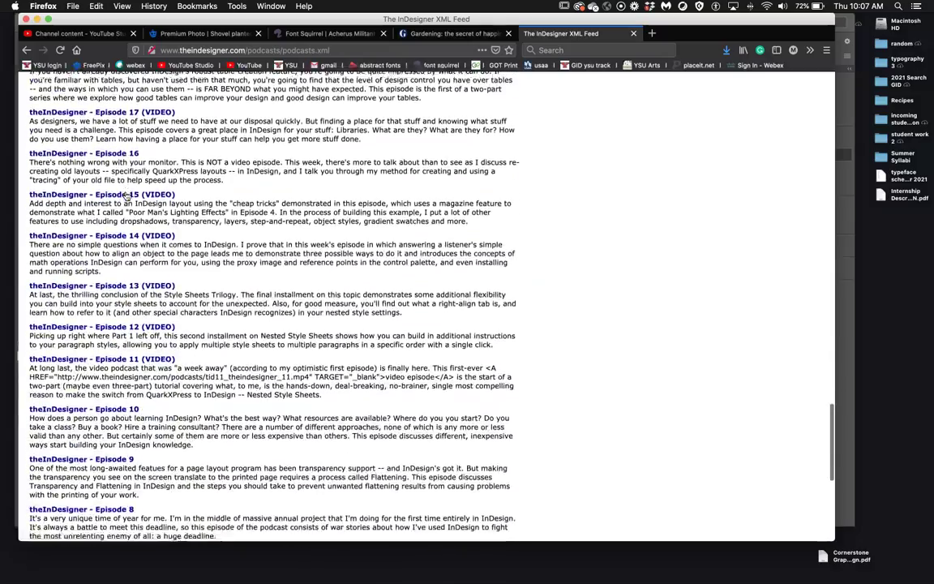
scroll(126, 195, up, 15)
scroll(127, 197, up, 20)
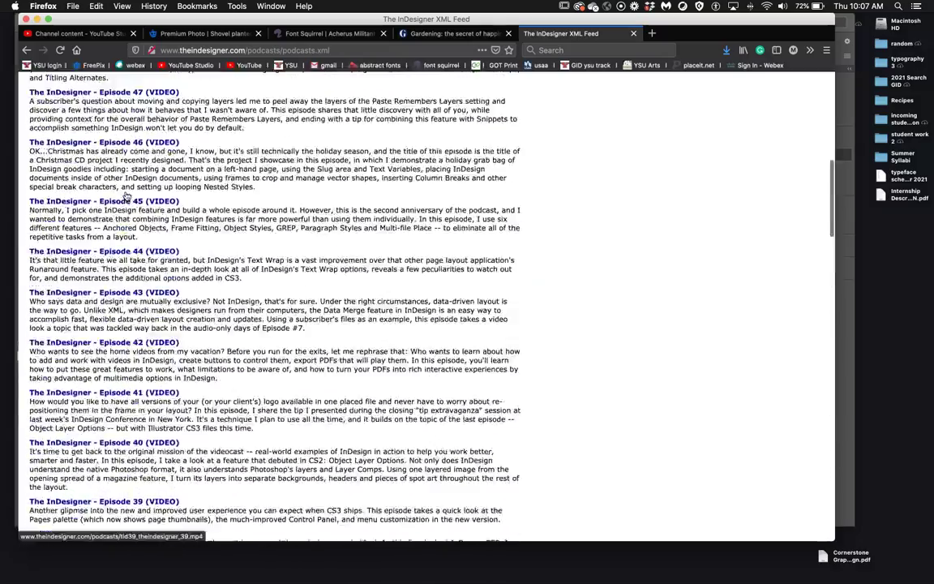